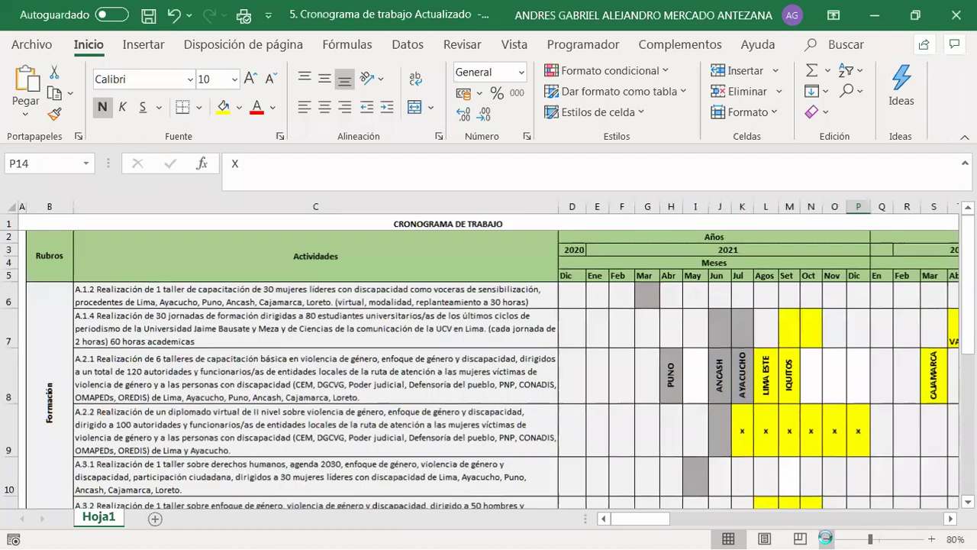
Remove the yellow fill from the CAJAMARCA cell under March 2022 in the A.2.1 row
left_click(828, 538)
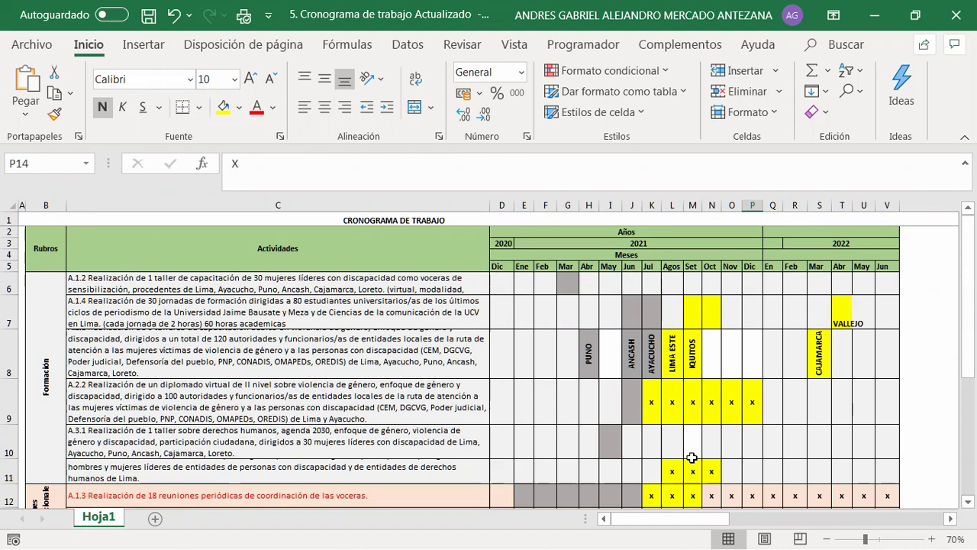
left_click(818, 371)
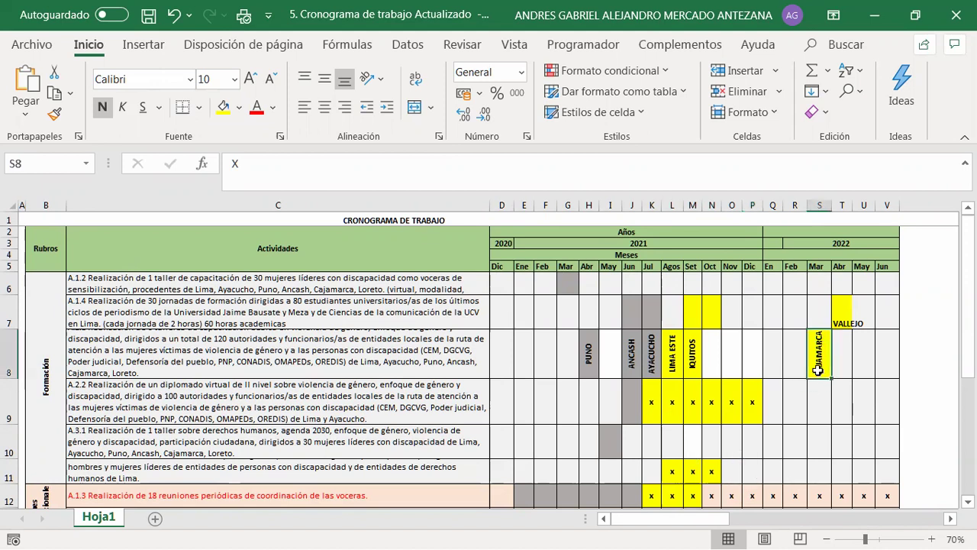
left_click(239, 108)
left_click(278, 304)
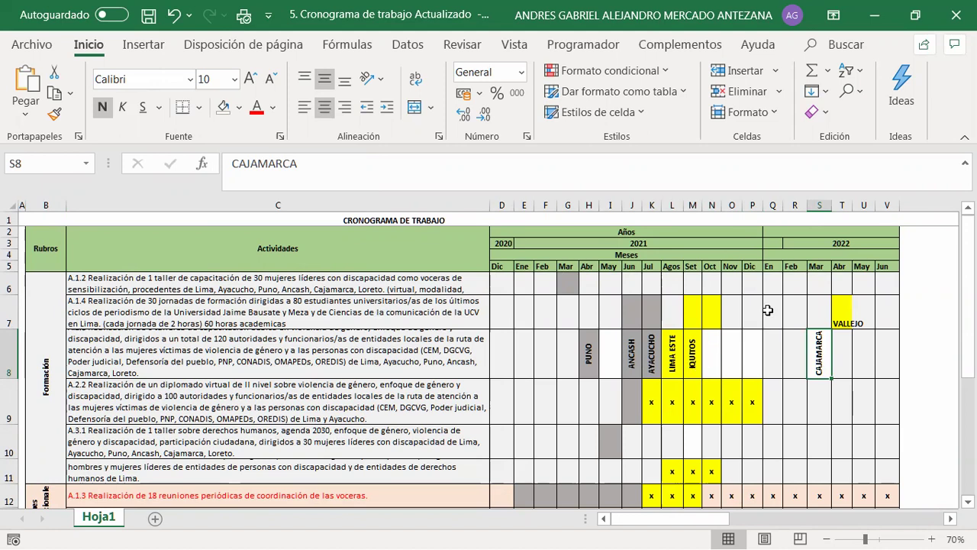
Review the months highlighted for activity A.1.4, September and October 2021 and the VALLEJO entry in April 2022
left_click(692, 312)
key("ctrl+z")
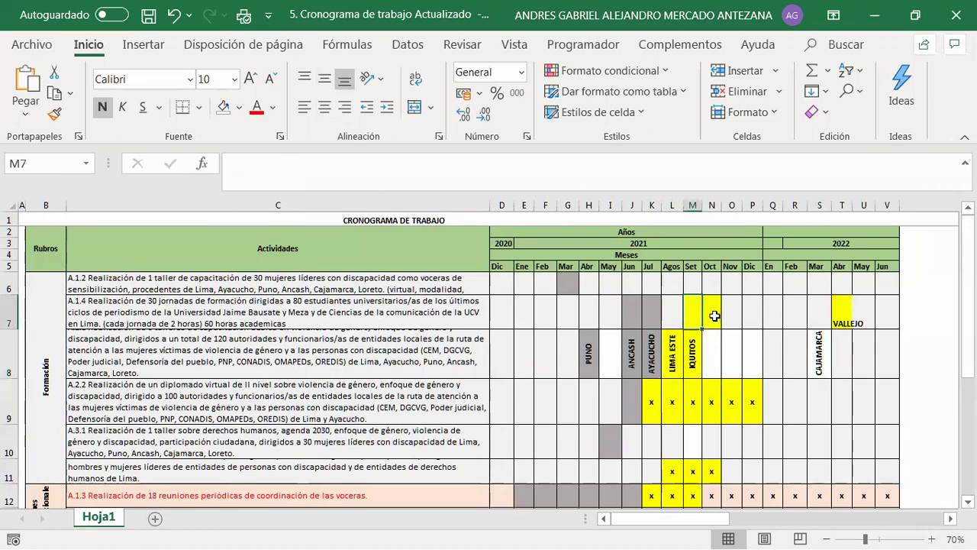
left_click(695, 313)
left_click(707, 313)
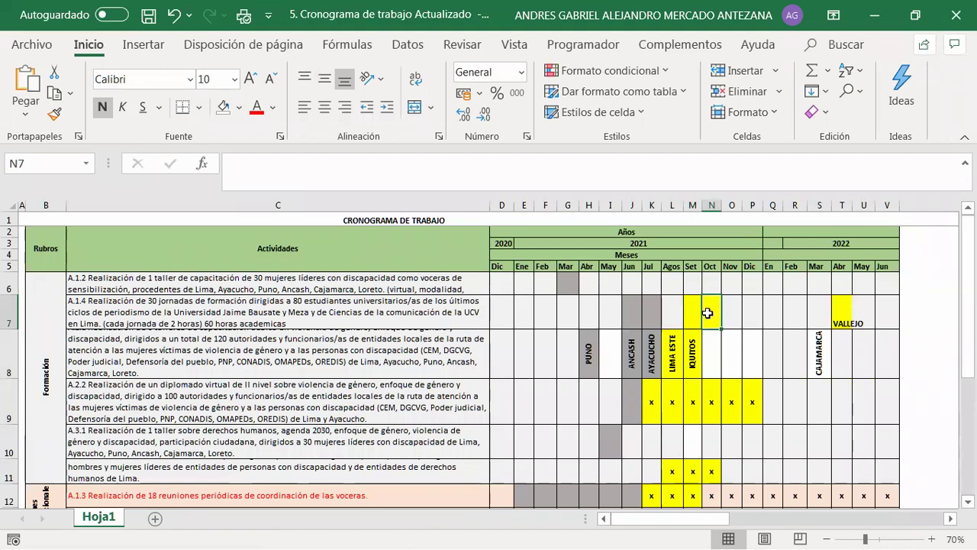
left_click(844, 313)
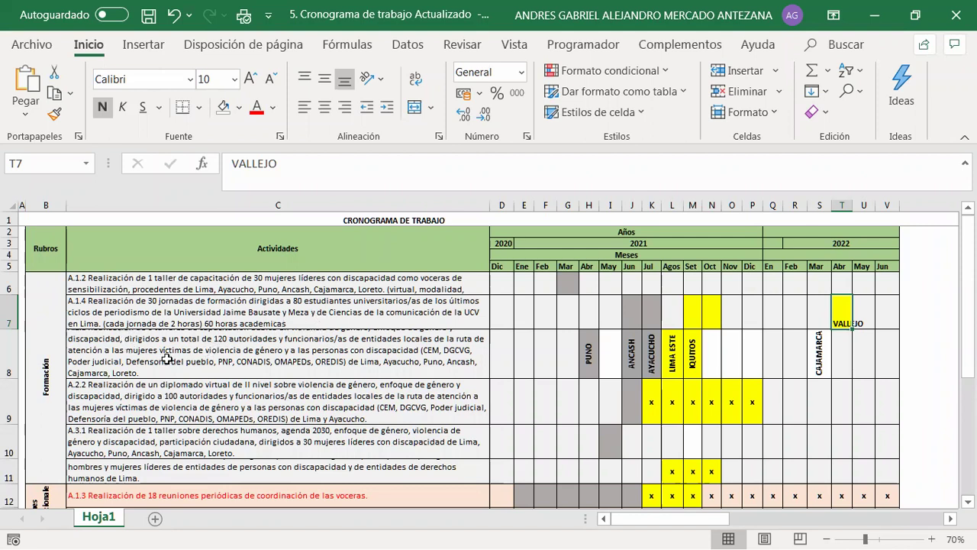
Increase the height of row 8 so the full A.2.1 activity description fits
left_click(166, 358)
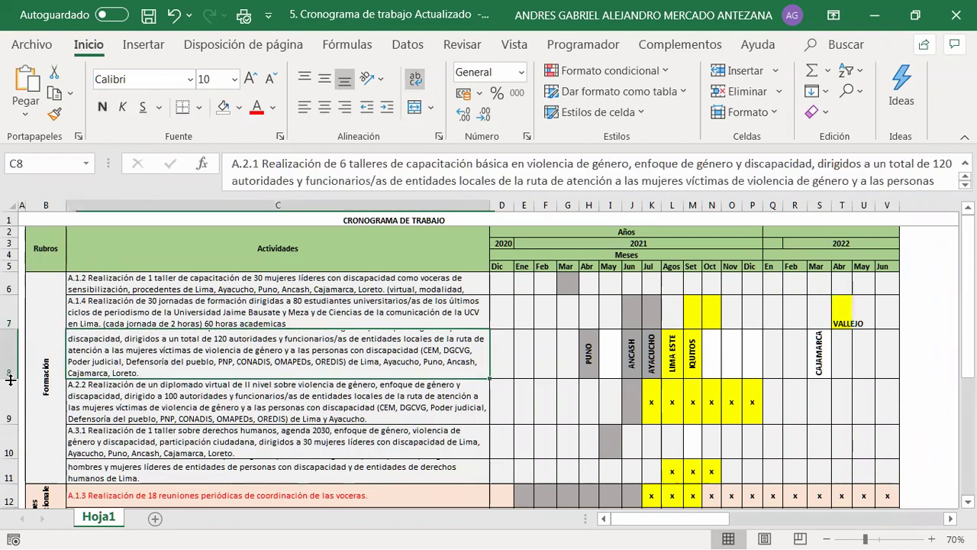
mouse_move(9, 378)
left_mouse_down()
mouse_move(9, 398)
mouse_move(12, 387)
left_mouse_up()
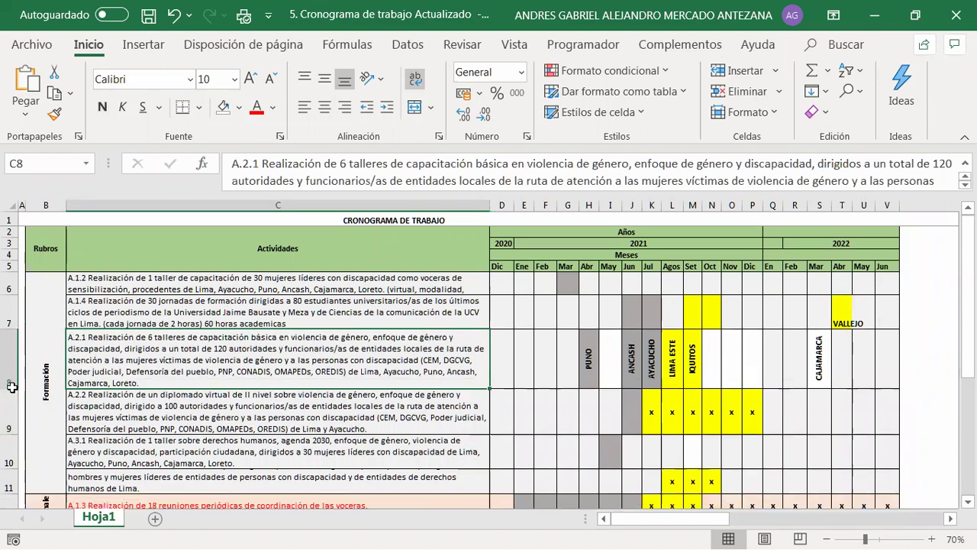
Check the LIMA ESTE, IQUITOS and CAJAMARCA workshop entries of activity A.2.1 against their scheduled months
left_click(673, 370)
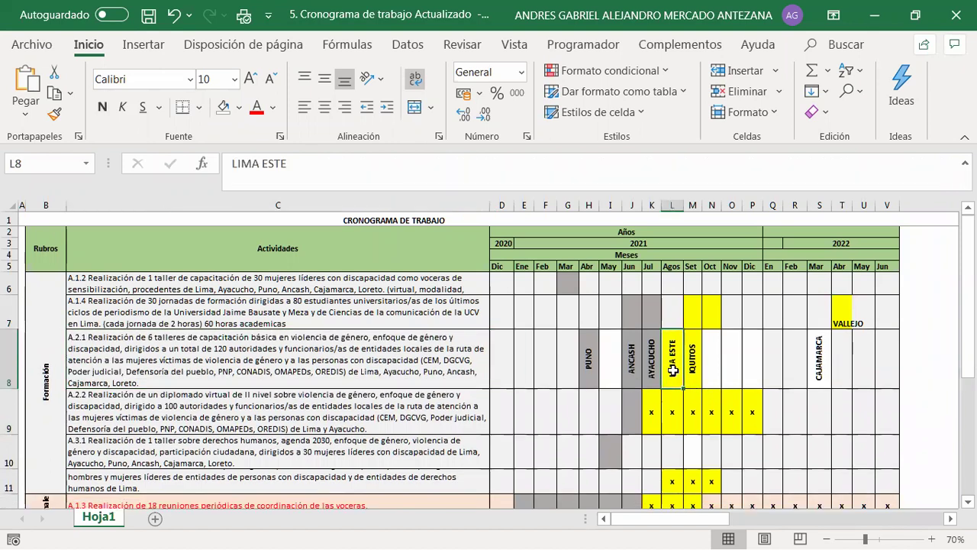
left_click(693, 356)
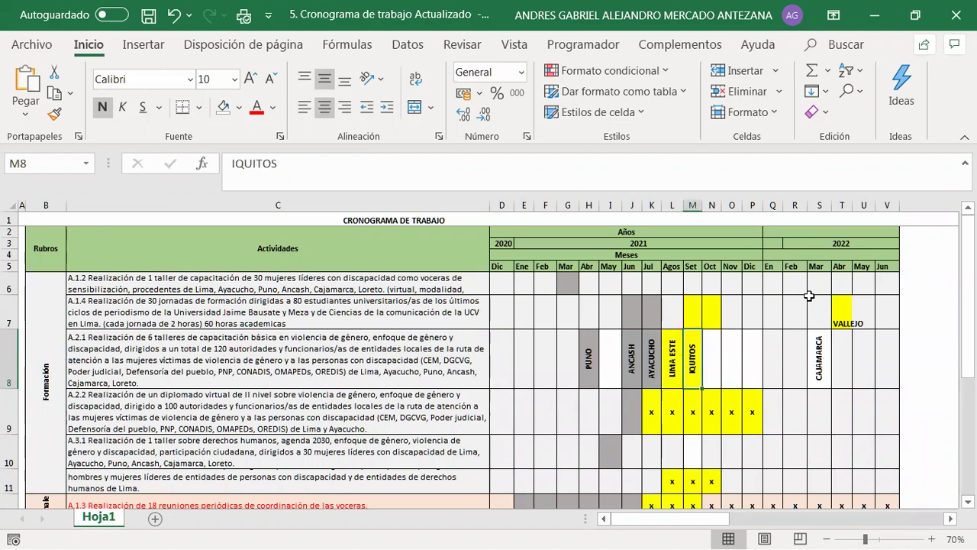
left_click(819, 368)
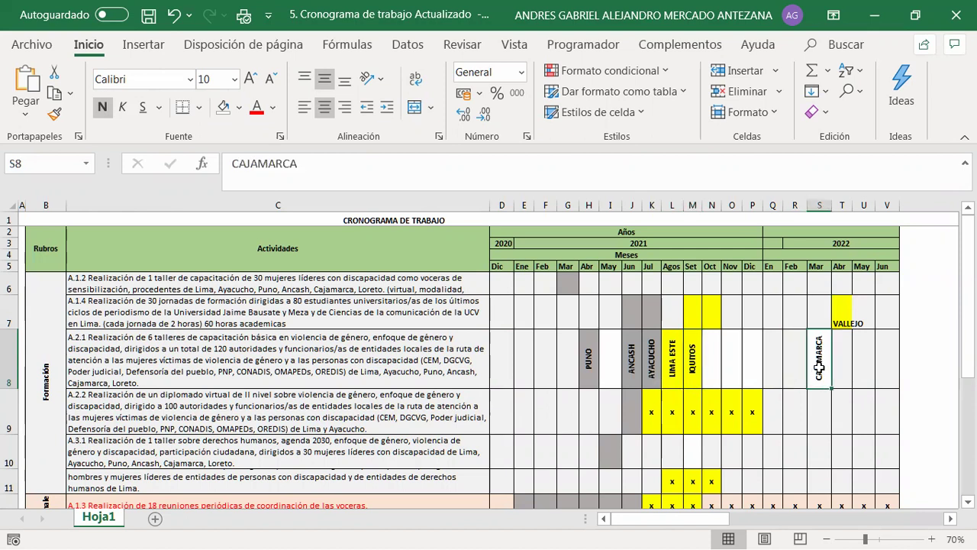
left_click(780, 370)
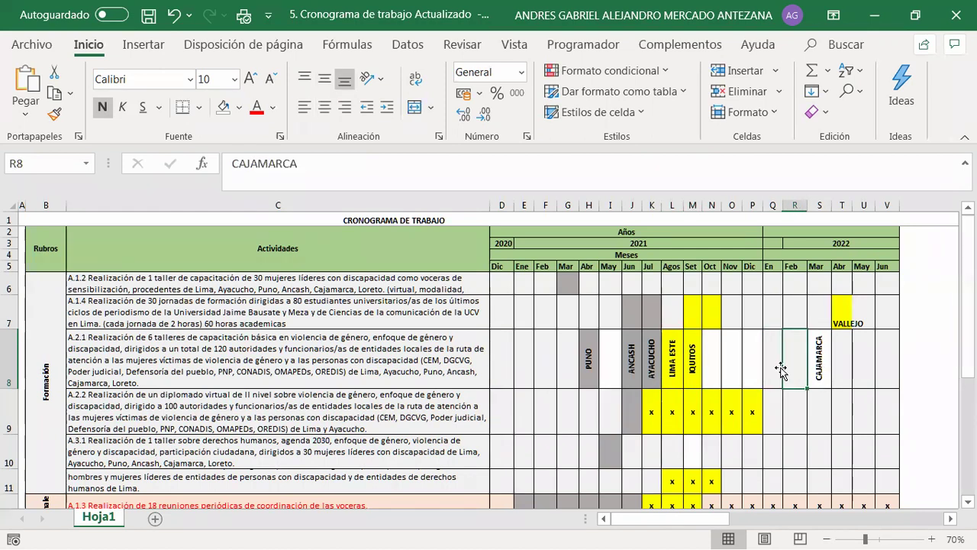
left_click(780, 370)
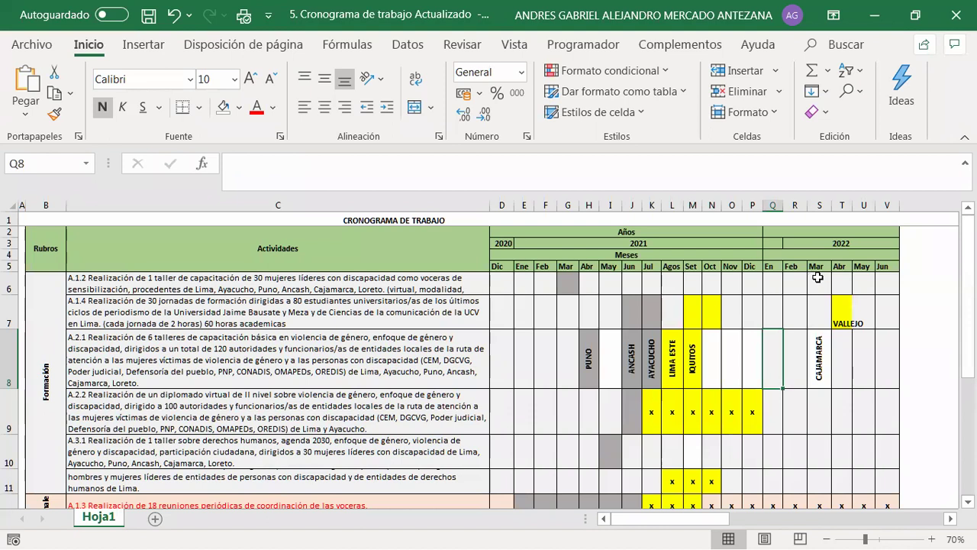
left_click(818, 358)
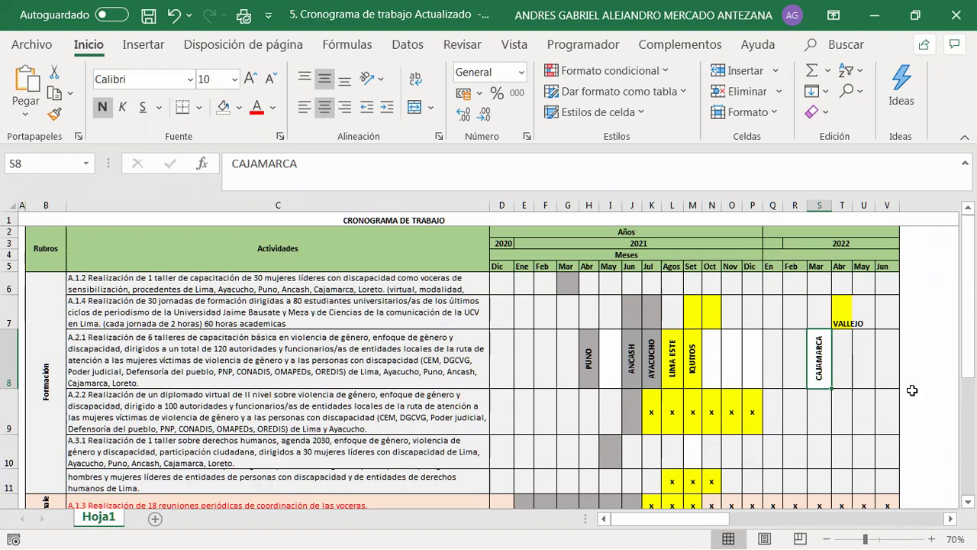
left_click(820, 433)
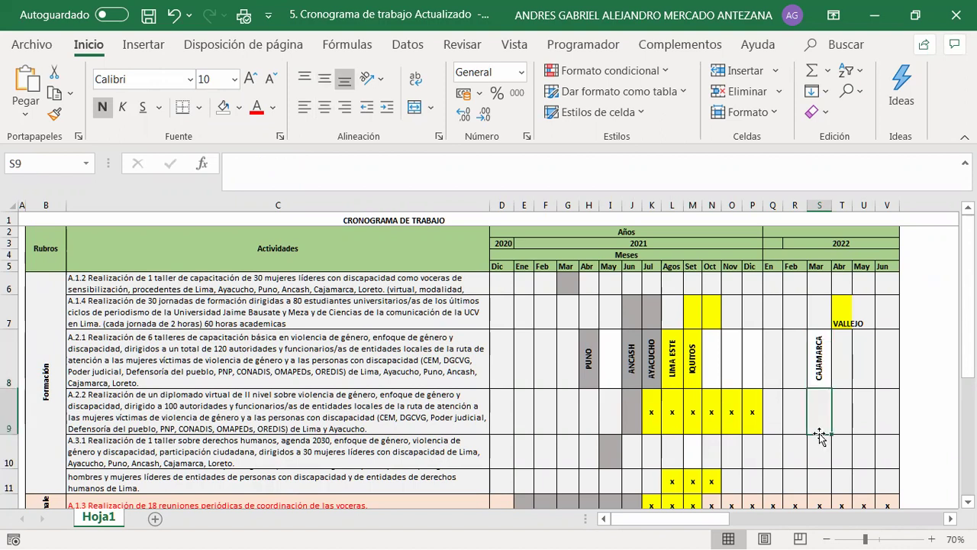
Fill the September and October 2021 cells of activity A.3.1 with yellow
scroll(819, 433, "down", 1)
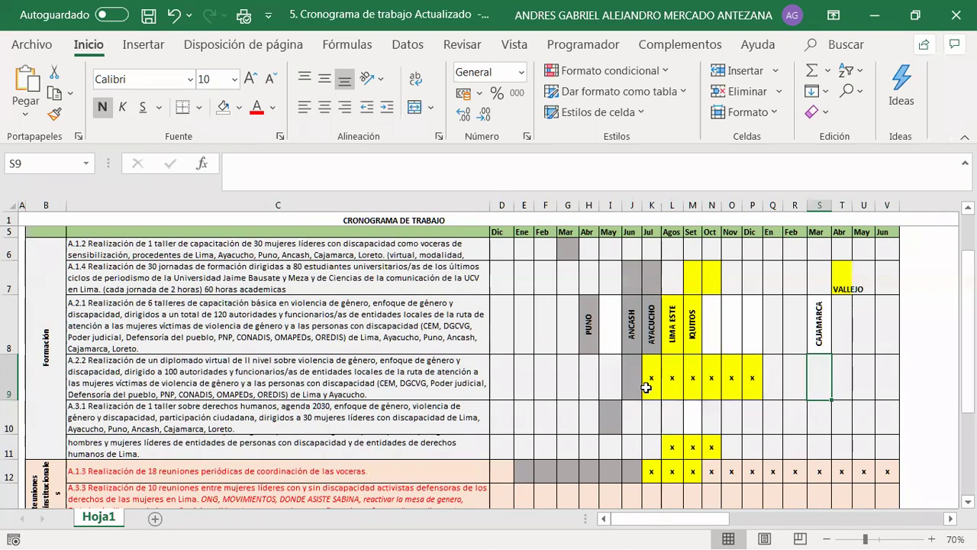
left_click(696, 418)
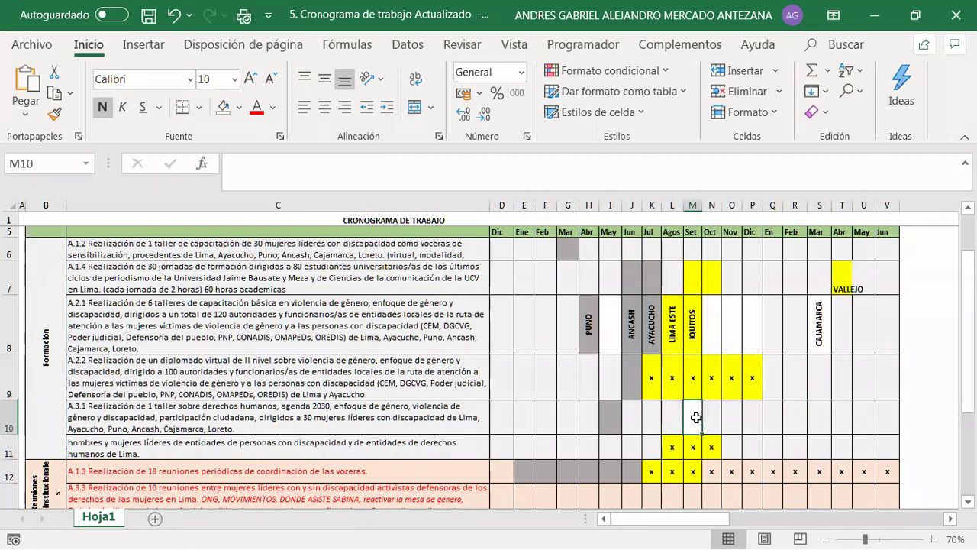
left_click_drag(696, 418, 707, 419)
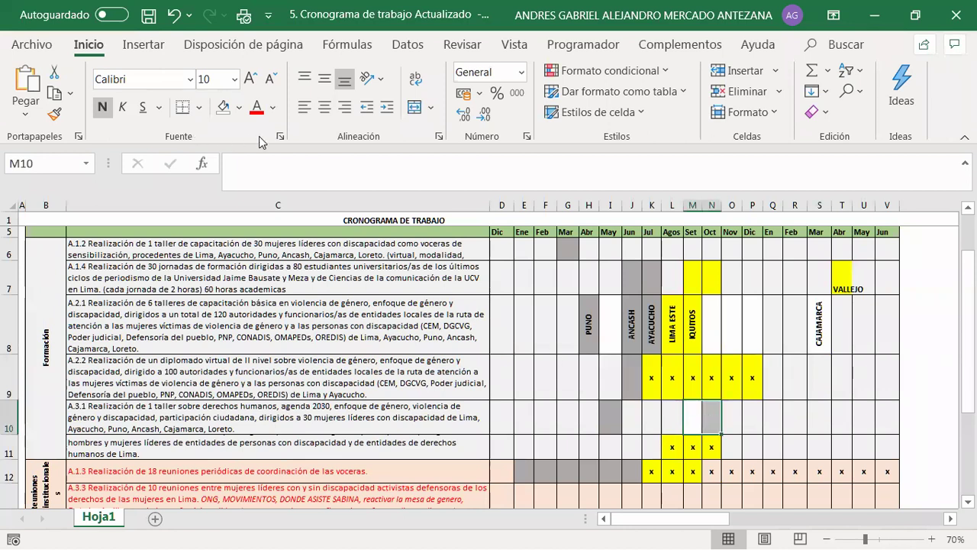
left_click(241, 108)
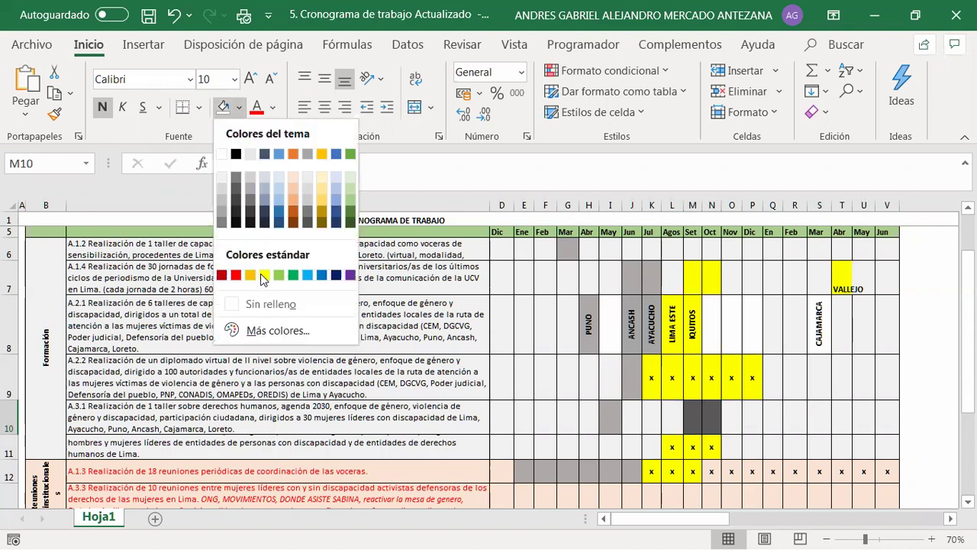
left_click(259, 276)
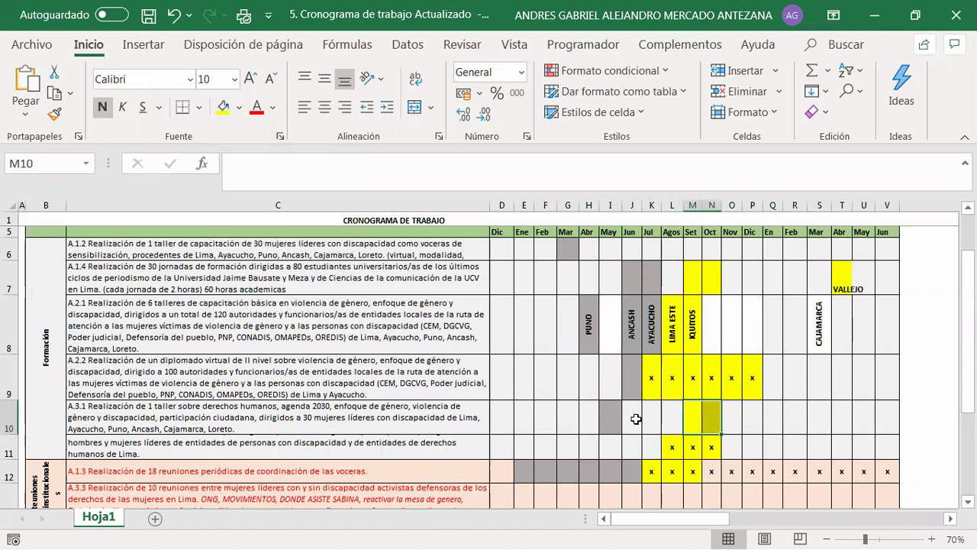
Mark the September and October 2021 cells of activity A.3.1 with an x each
left_click(692, 424)
type("x")
left_click(716, 422)
type("x")
left_click(764, 428)
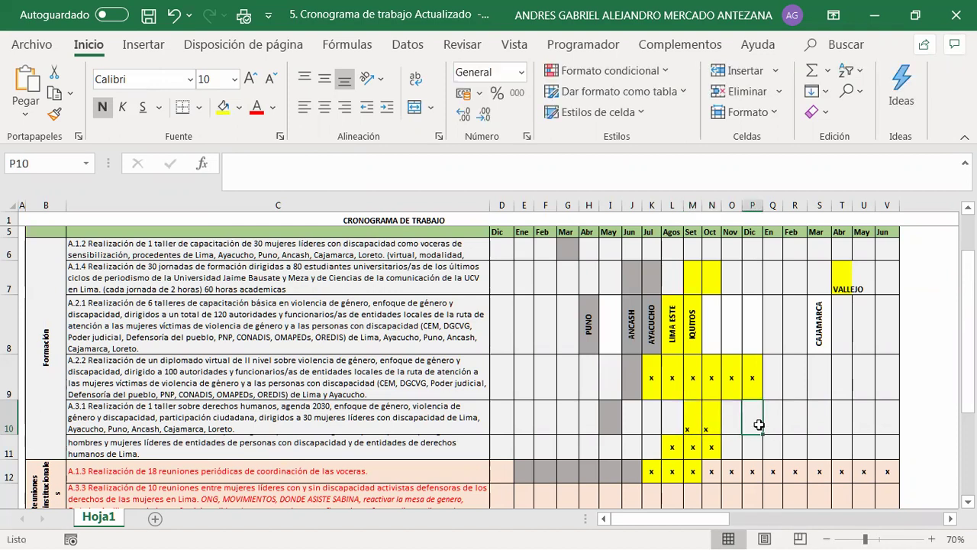
Increase the height of row 11 so the full A.3.2 activity description fits
scroll(386, 417, "down", 1)
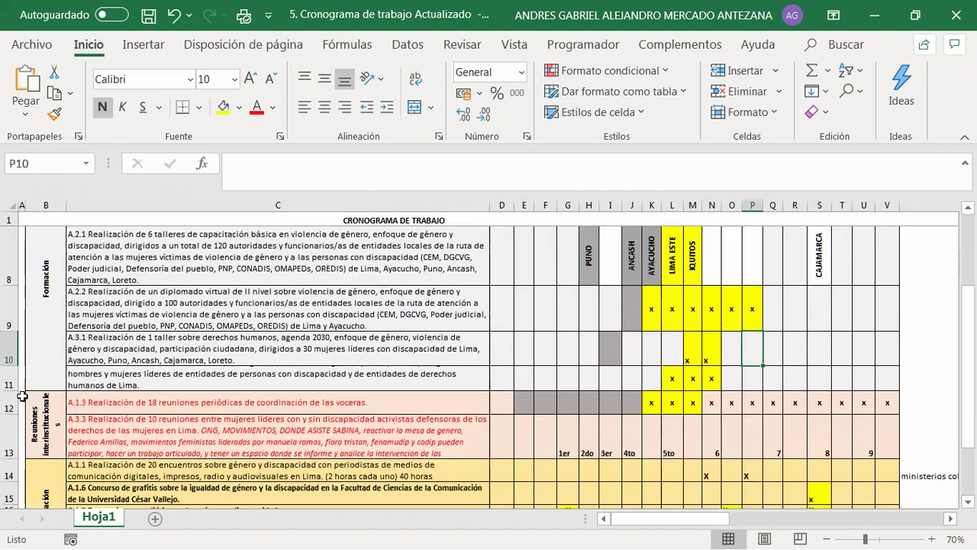
left_click_drag(13, 390, 13, 413)
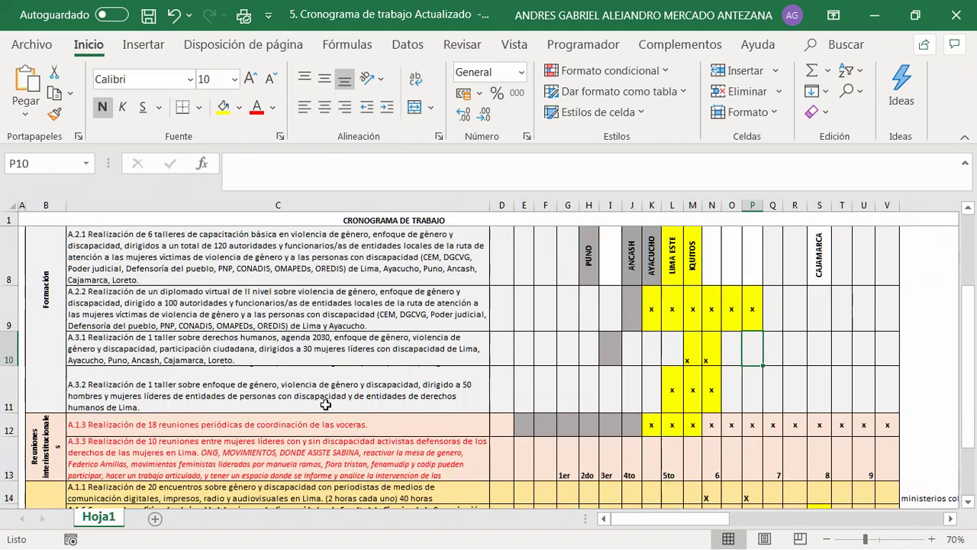
Clear the yellow fill and the x marks from the September and October cells of activity A.3.1
left_click_drag(695, 355, 704, 355)
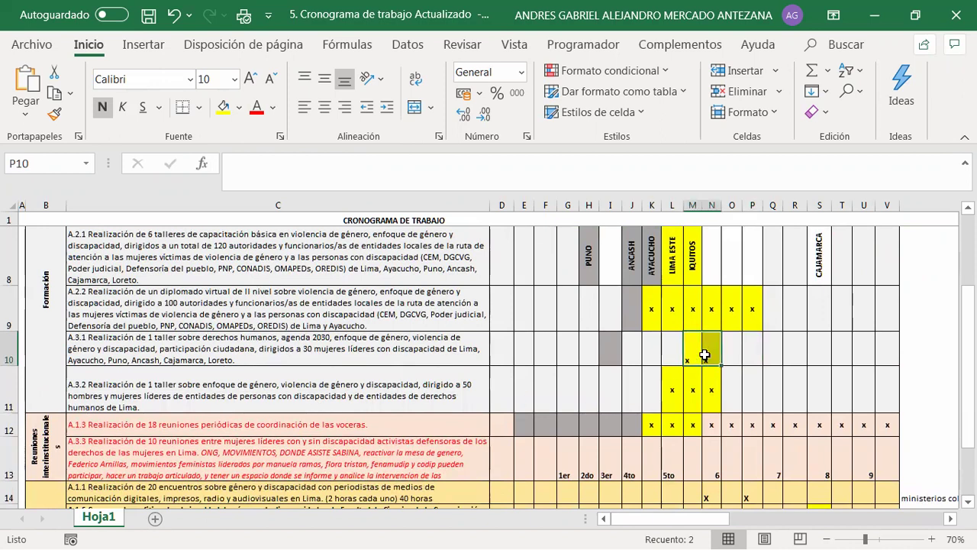
left_click(239, 111)
left_click(259, 305)
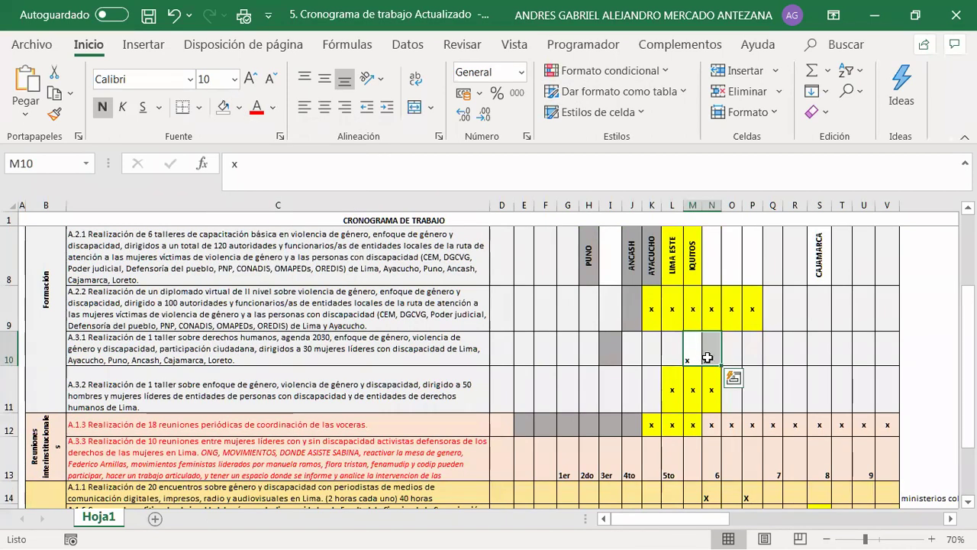
Increase the height of row 10 to give the A.3.1 activity description more room
left_click_drag(676, 398, 706, 393)
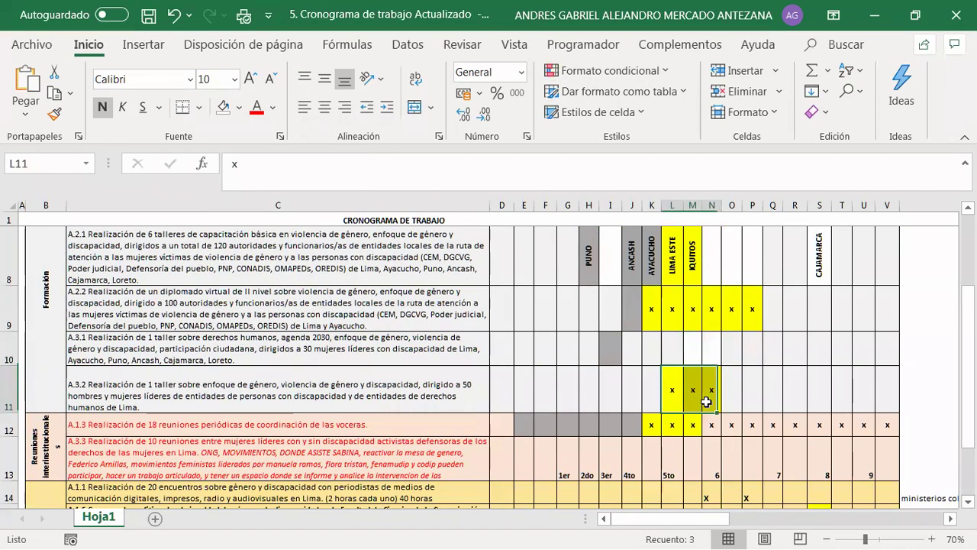
left_click(617, 360)
scroll(611, 359, "up", 3)
scroll(610, 359, "down", 1)
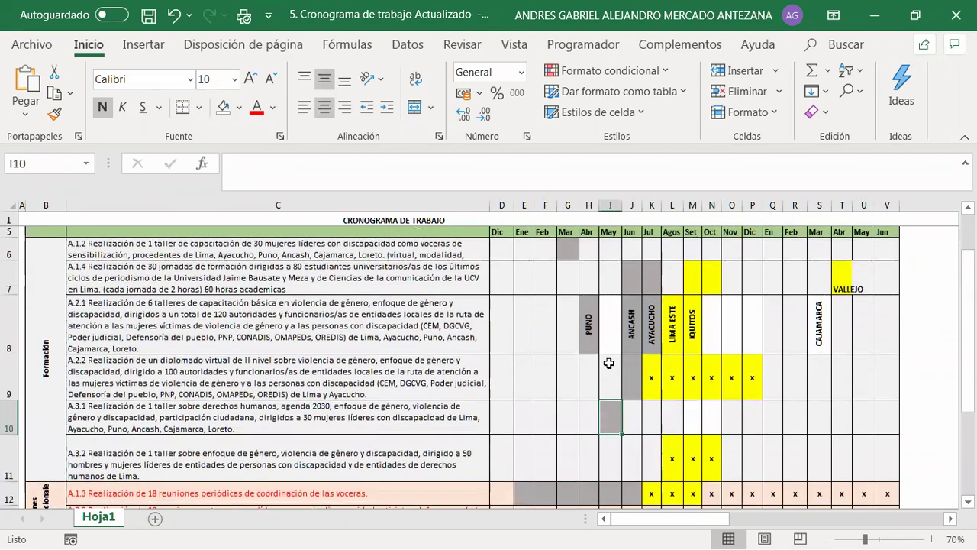
scroll(671, 397, "down", 2)
scroll(680, 388, "up", 1)
left_click_drag(673, 393, 712, 397)
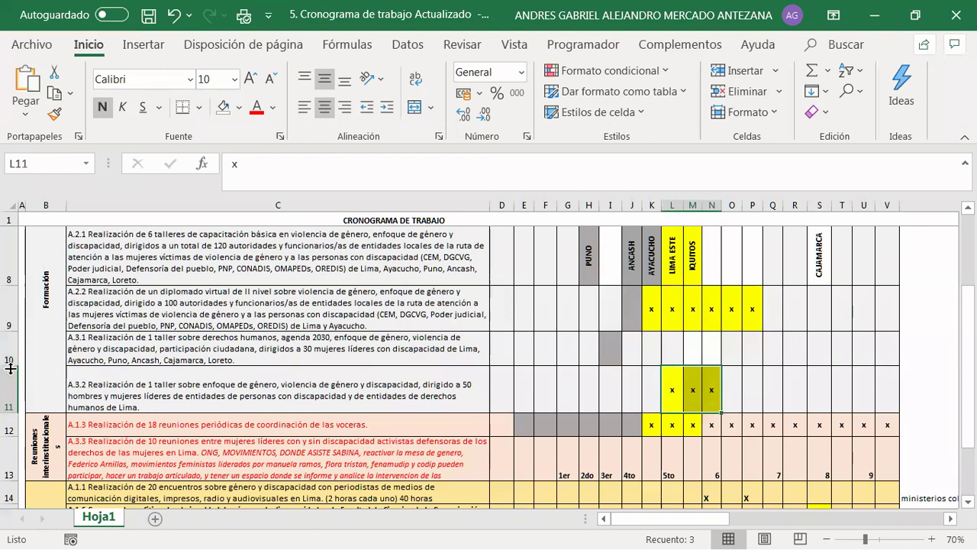
left_click_drag(10, 368, 10, 379)
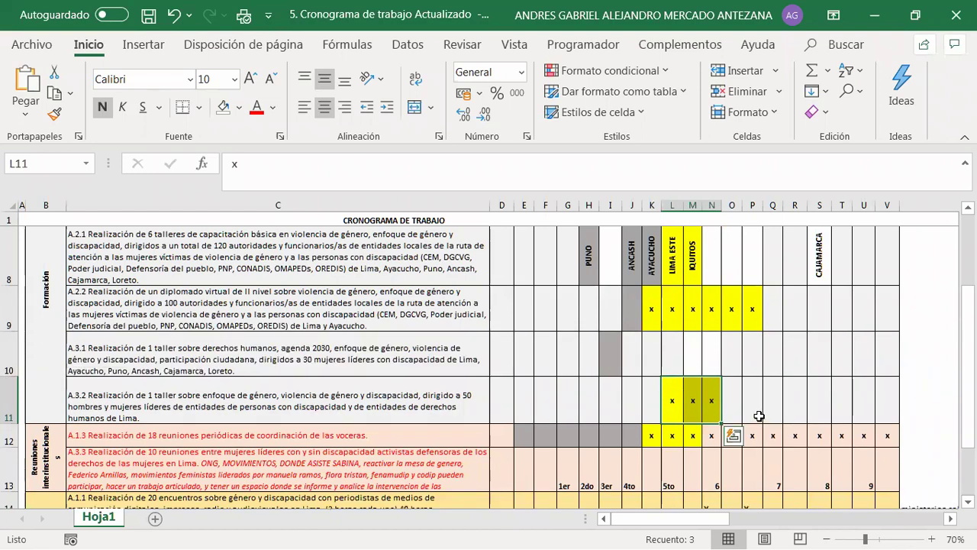
Review the scheduled months of the training, inter-institutional meeting and awareness activities across the work schedule
left_click(756, 419)
scroll(756, 414, "down", 1)
scroll(756, 414, "up", 1)
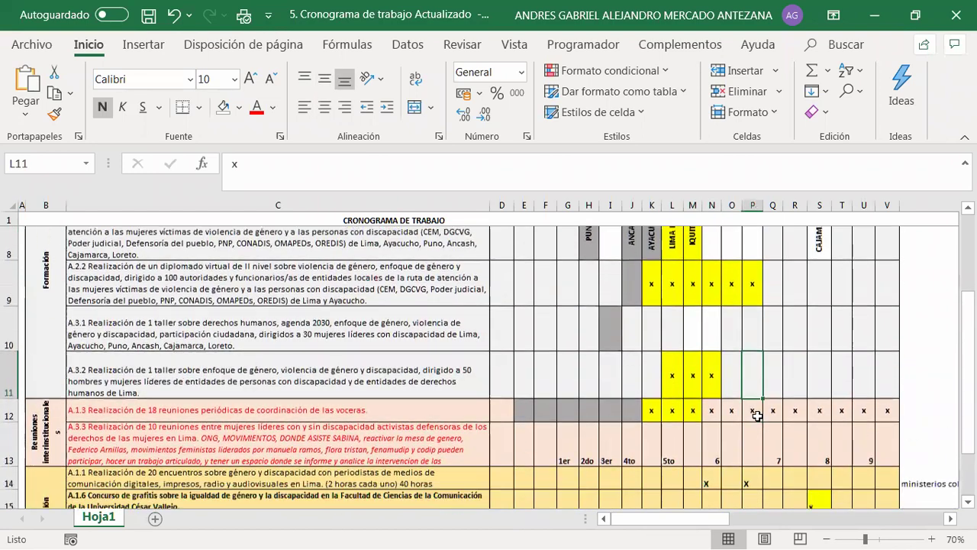
scroll(535, 382, "down", 2)
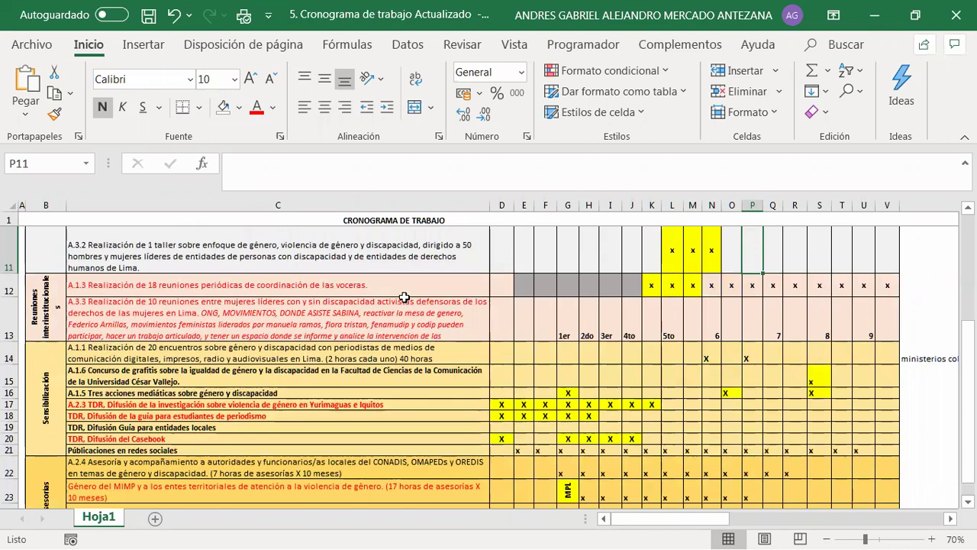
scroll(654, 408, "up", 2)
scroll(654, 410, "up", 2)
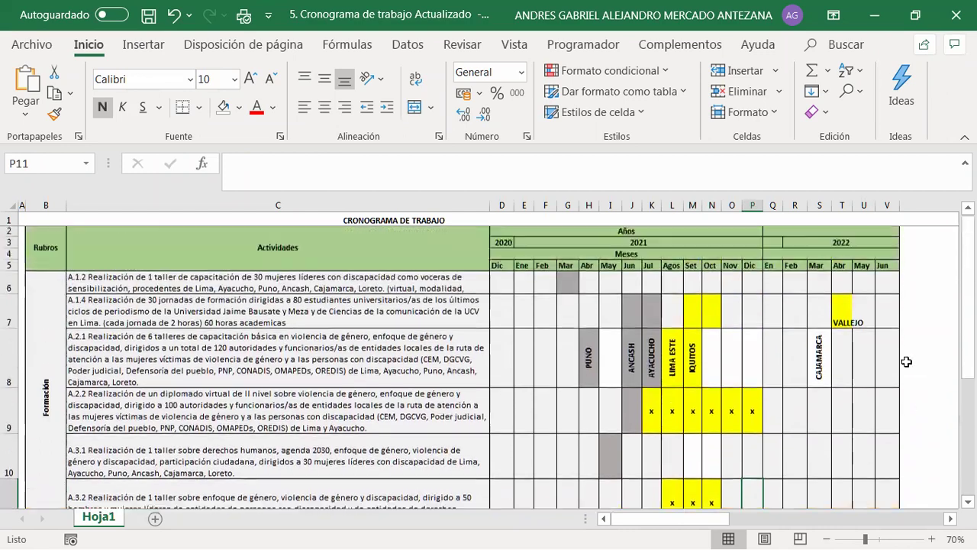
scroll(905, 390, "down", 2)
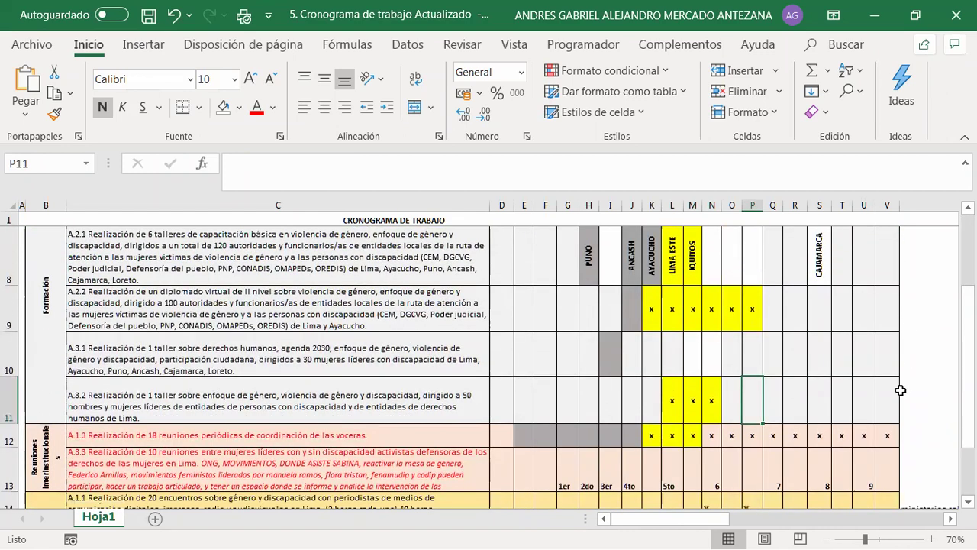
scroll(886, 393, "up", 1)
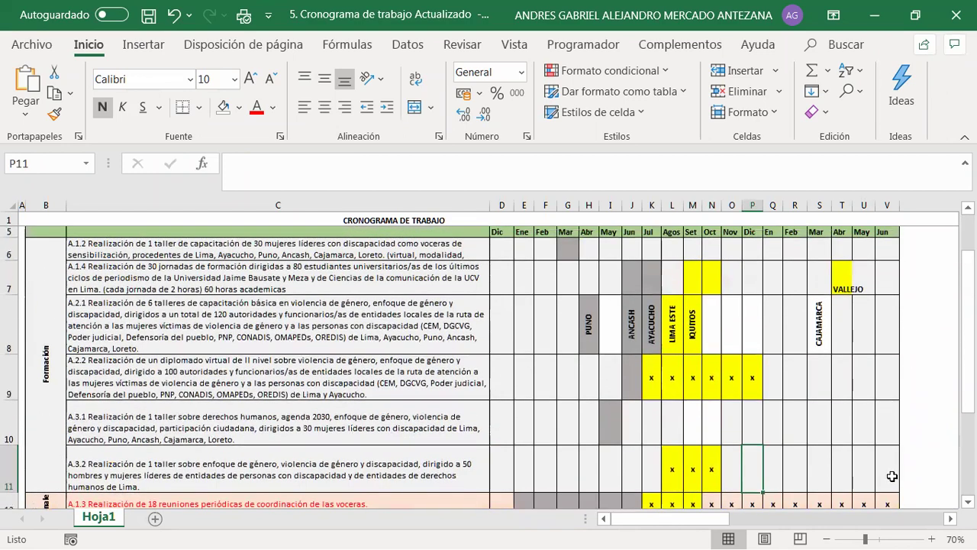
scroll(890, 465, "down", 1)
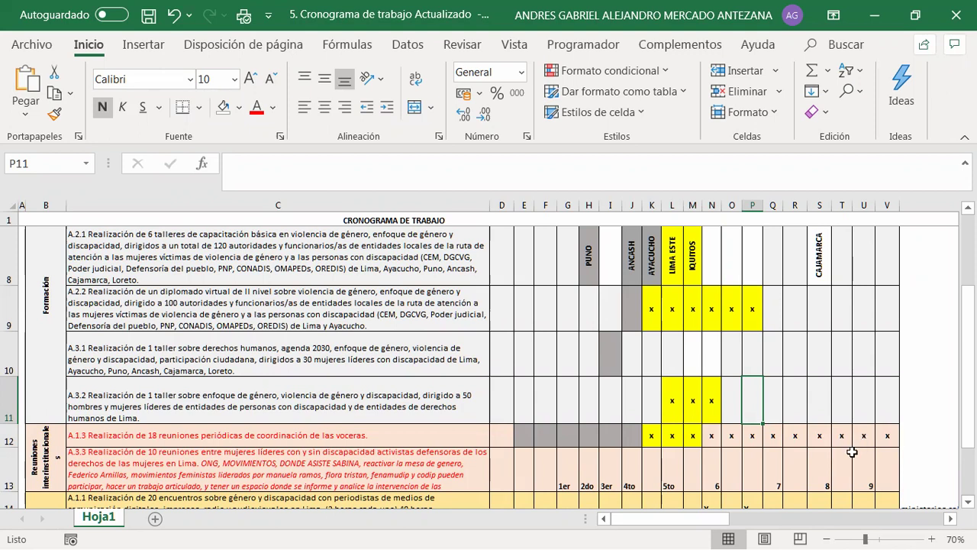
Fill the October 2021 cell of activity A.1.3 (periodic spokeswomen coordination meetings) with yellow
scroll(849, 453, "down", 1)
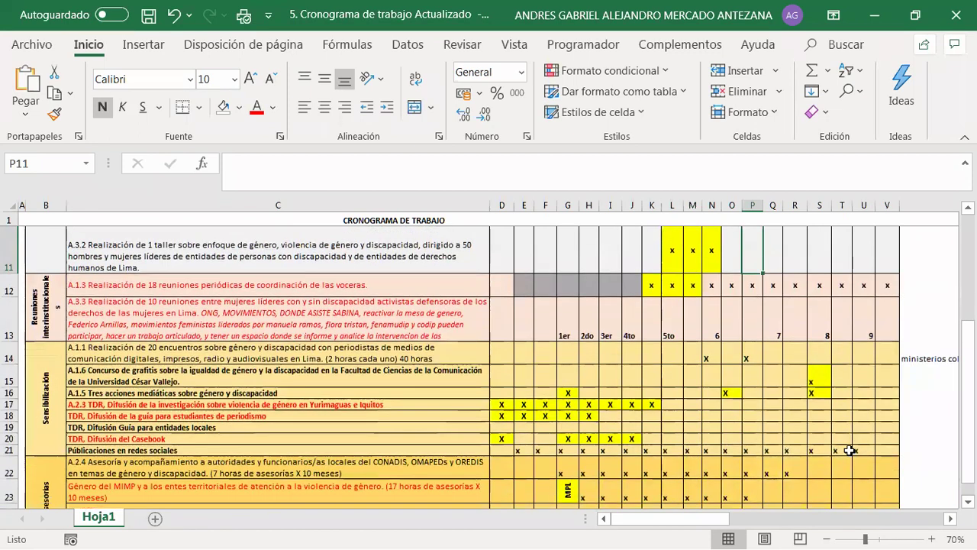
scroll(850, 450, "up", 2)
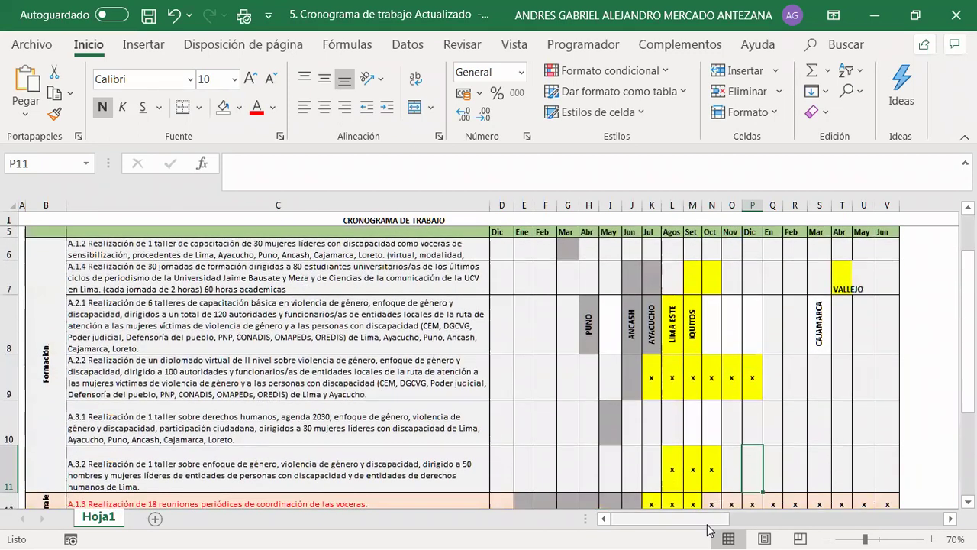
scroll(718, 440, "down", 1)
left_click(715, 439)
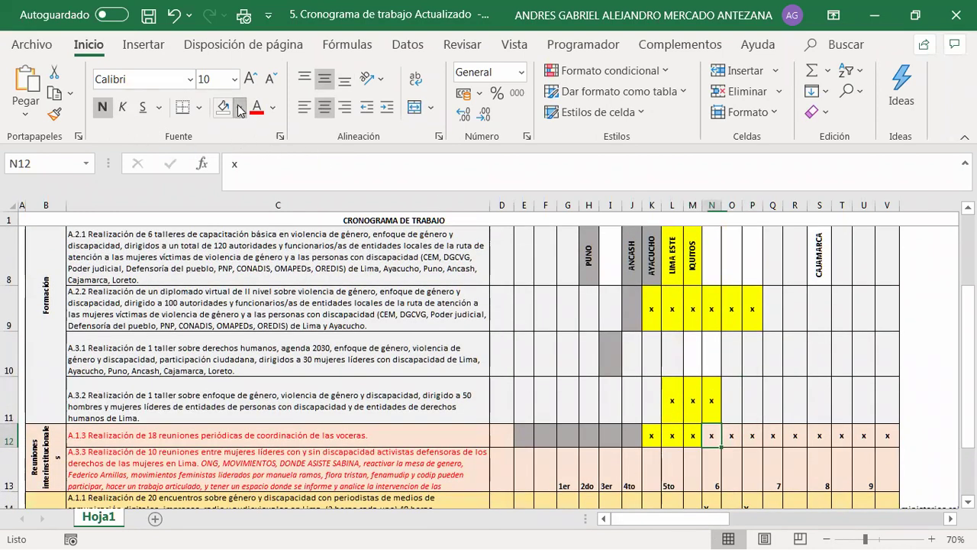
left_click(265, 275)
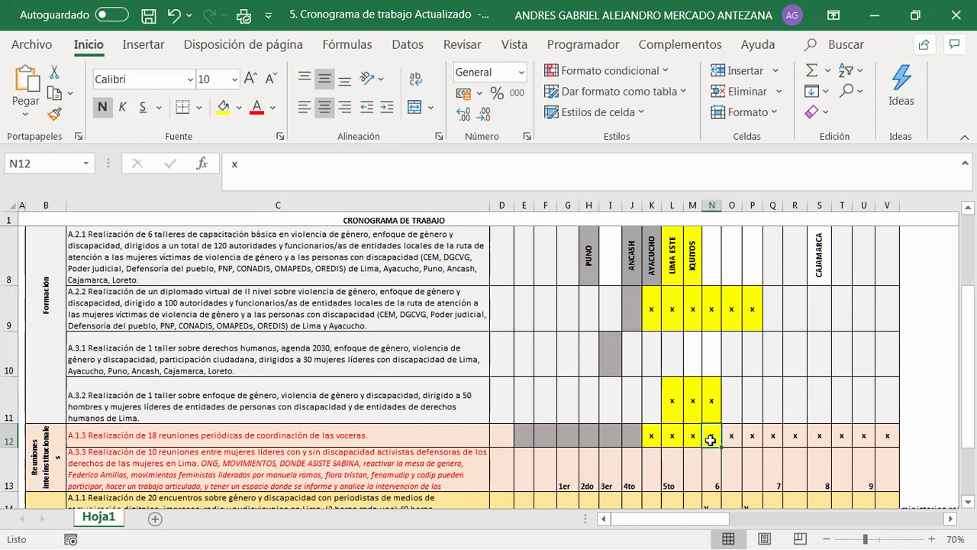
left_click(777, 410)
Examine the A.3.3 inter-institutional meetings row and compare its fifth meeting with the month headers
scroll(776, 410, "down", 1)
scroll(776, 410, "down", 1)
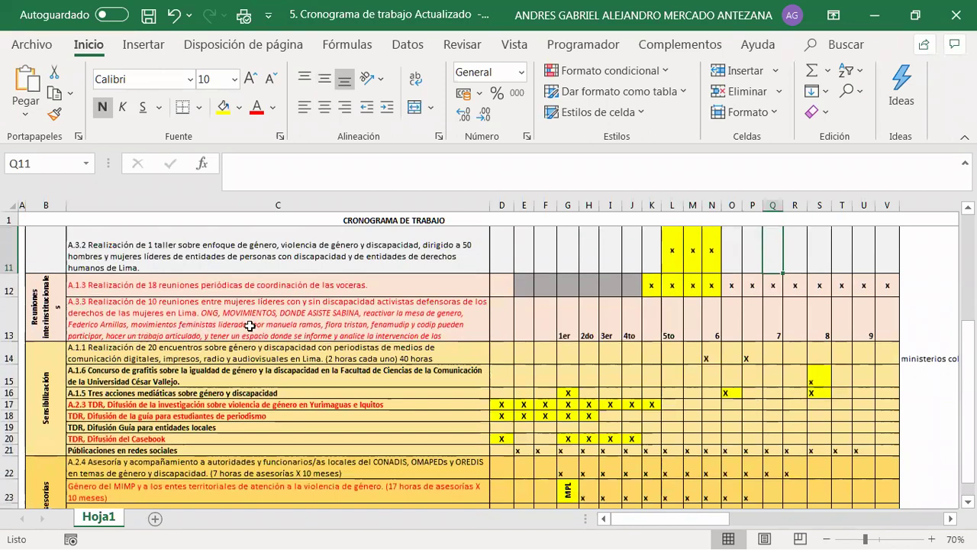
left_click(10, 323)
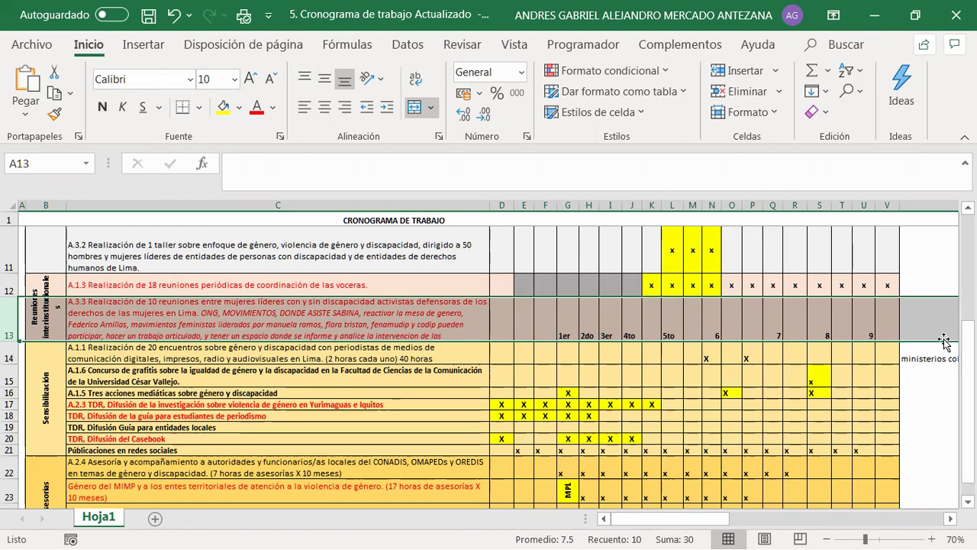
scroll(488, 367, "up", 1)
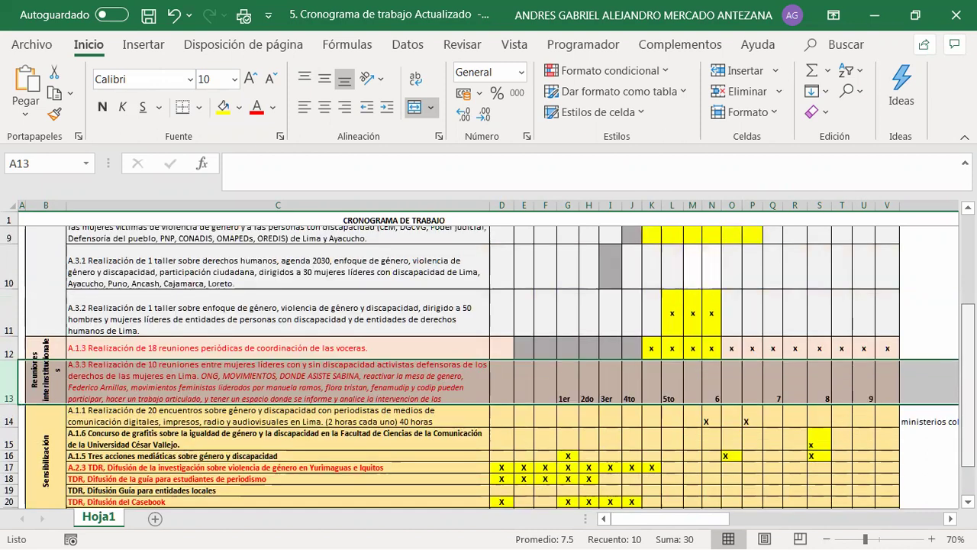
left_click(671, 376)
scroll(719, 375, "up", 3)
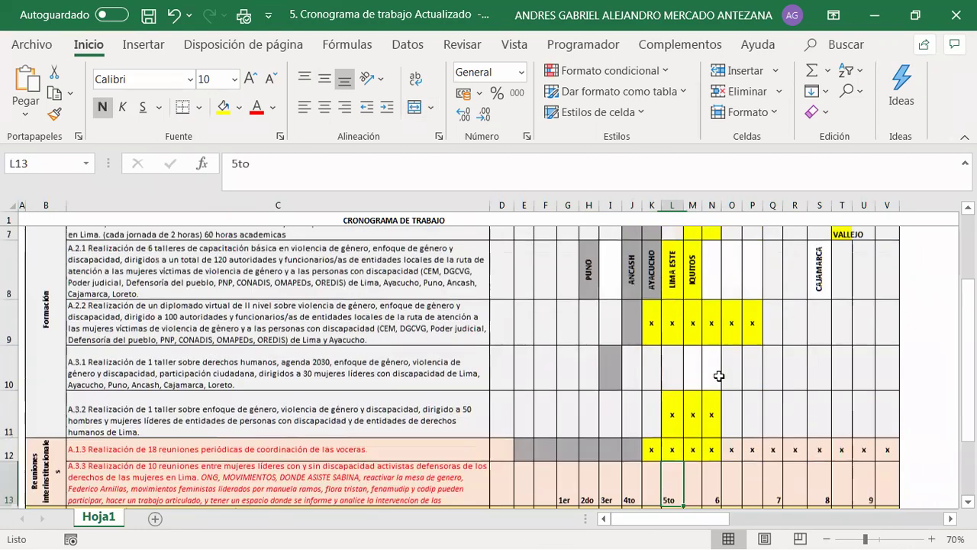
scroll(706, 362, "down", 2)
scroll(709, 362, "down", 1)
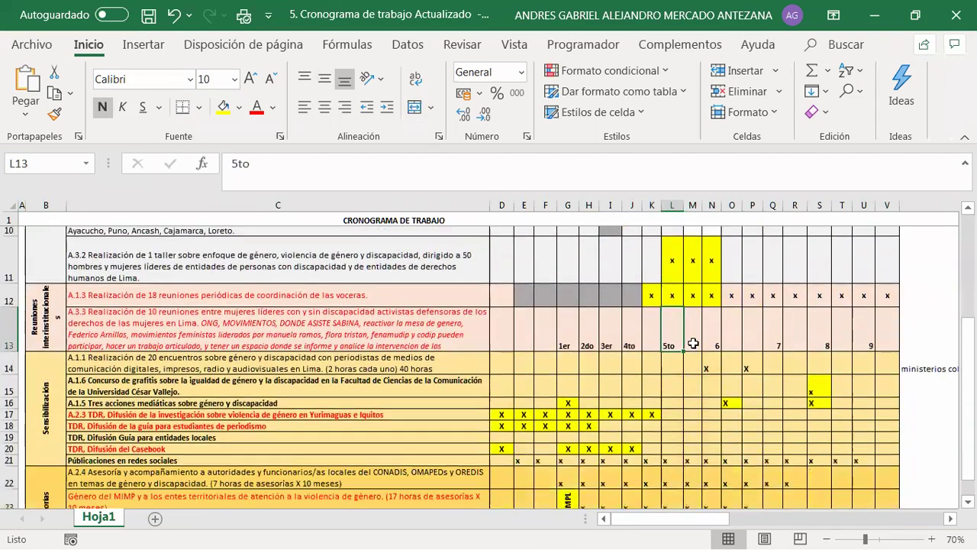
Check the months in which the sixth to ninth meetings of activity A.3.3 are scheduled
left_click(693, 324)
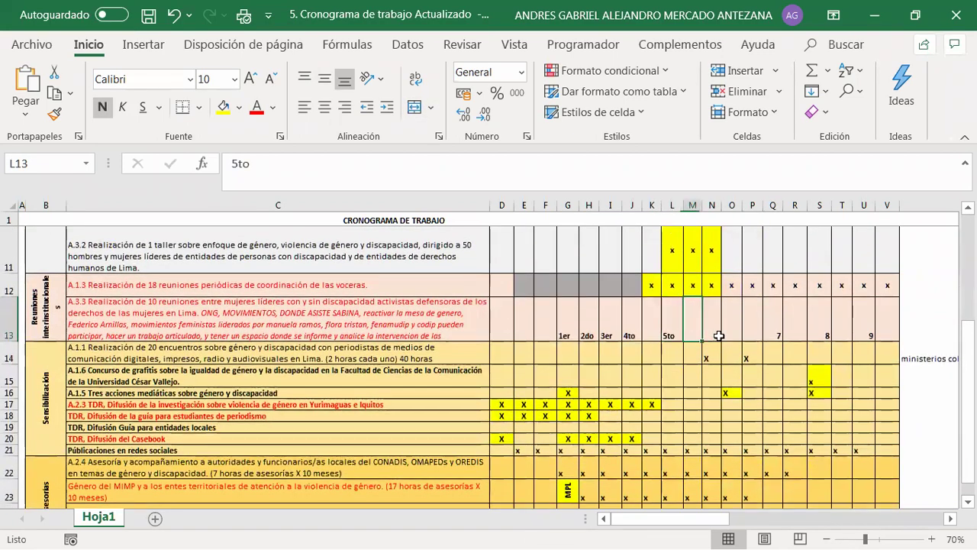
left_click(671, 334)
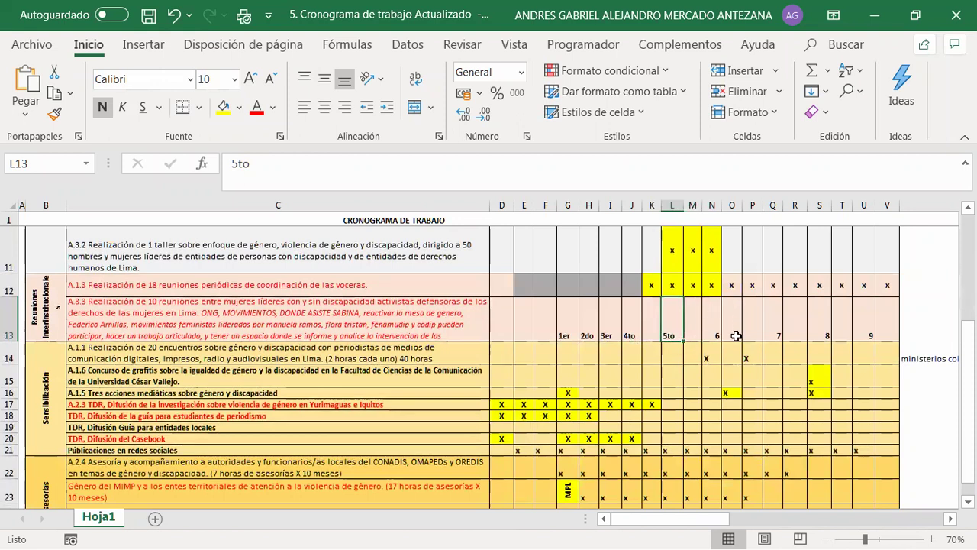
left_click(713, 335)
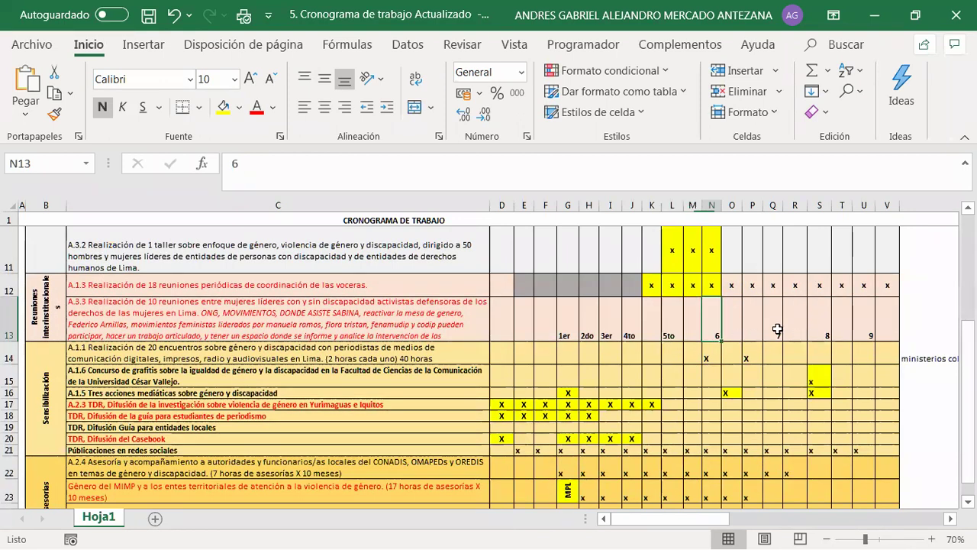
left_click(781, 336)
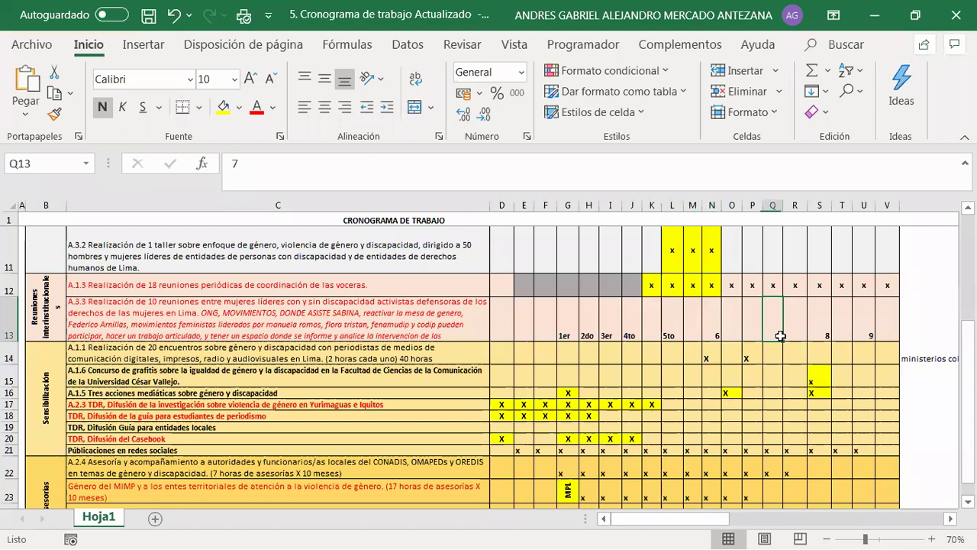
scroll(780, 336, "up", 3)
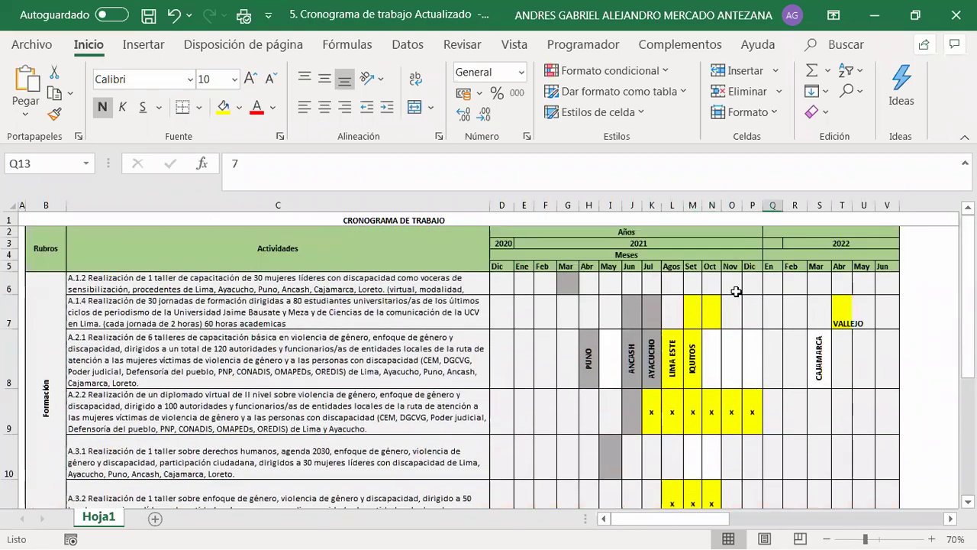
scroll(737, 292, "down", 3)
scroll(743, 471, "up", 1)
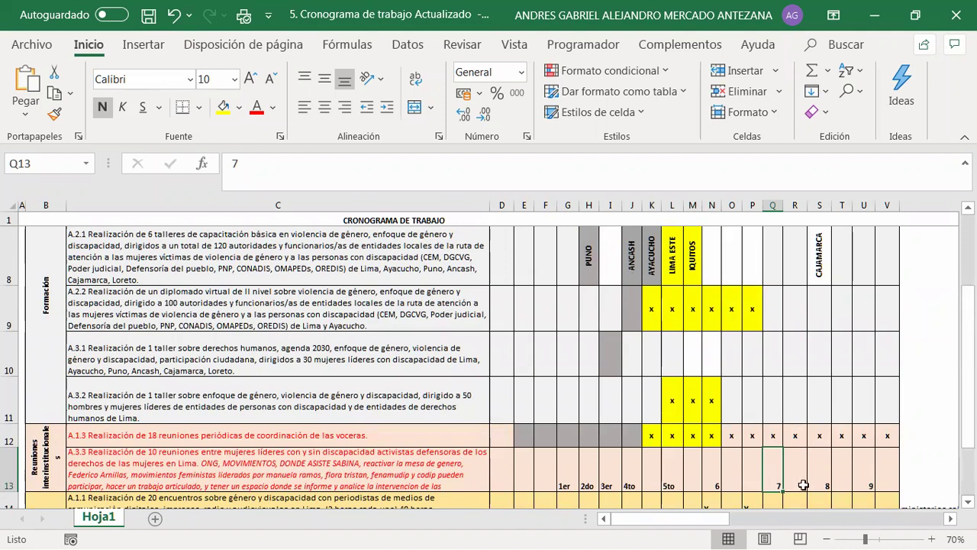
left_click_drag(835, 487, 875, 480)
scroll(874, 479, "down", 1)
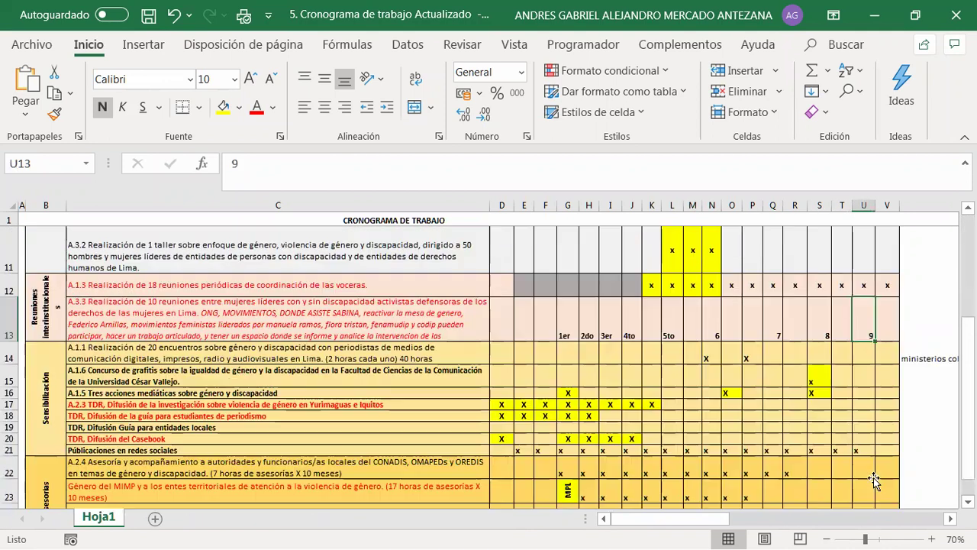
scroll(874, 479, "up", 1)
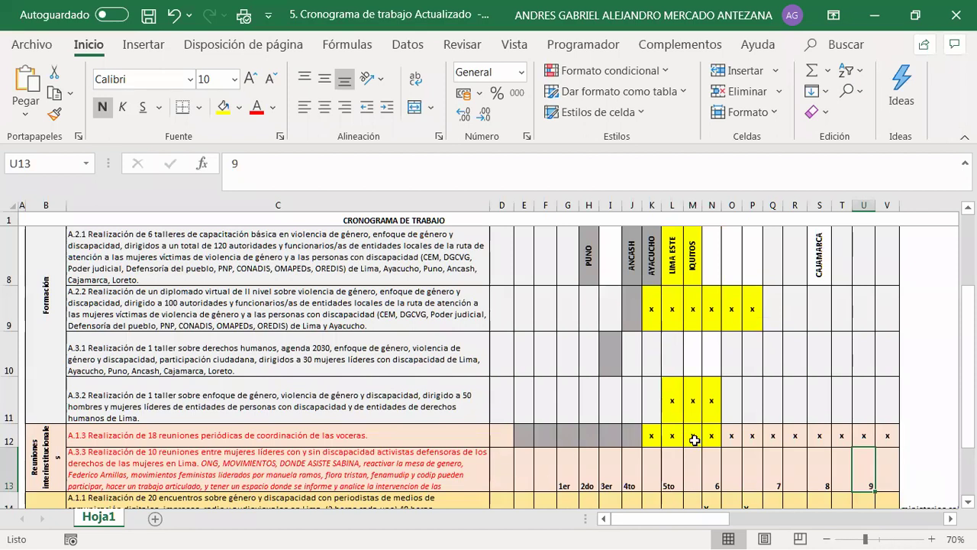
Read the A.3.3 activity description and check the months of its fifth and ninth meetings against the headers
left_click(360, 467)
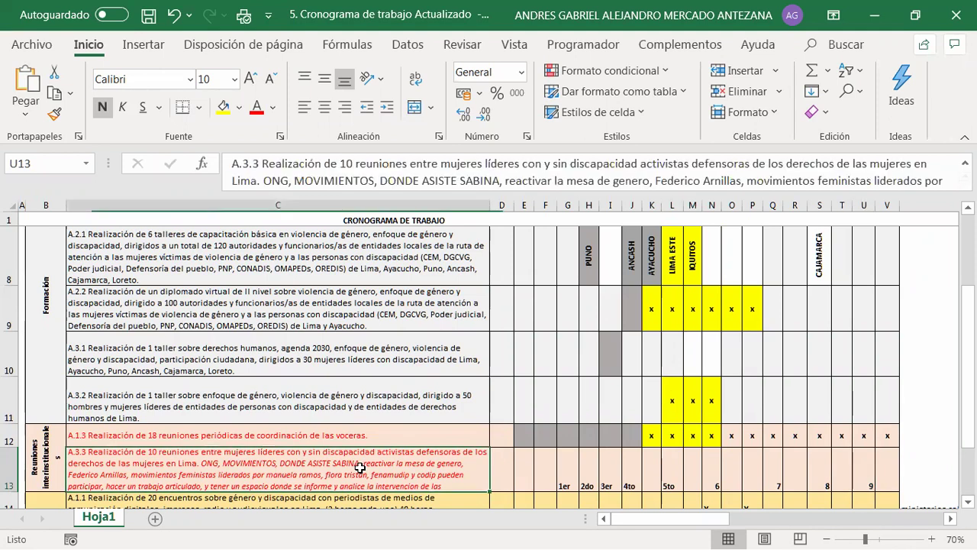
scroll(360, 467, "down", 1)
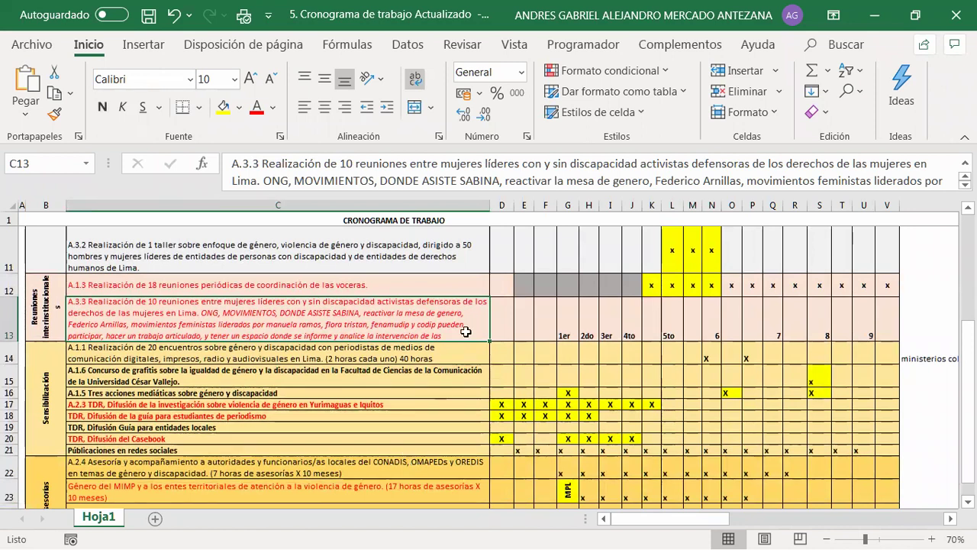
left_click(9, 325)
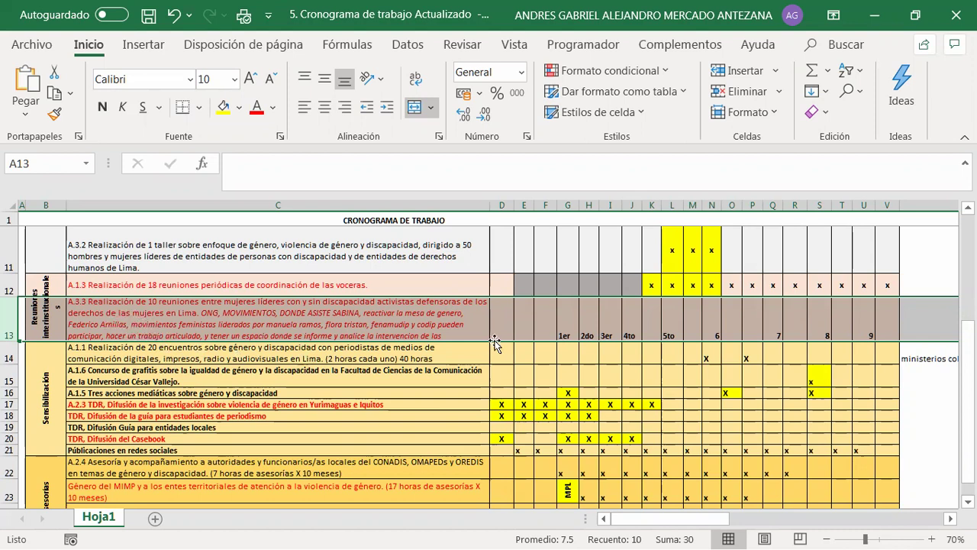
left_click(670, 325)
scroll(671, 324, "up", 3)
scroll(671, 324, "down", 3)
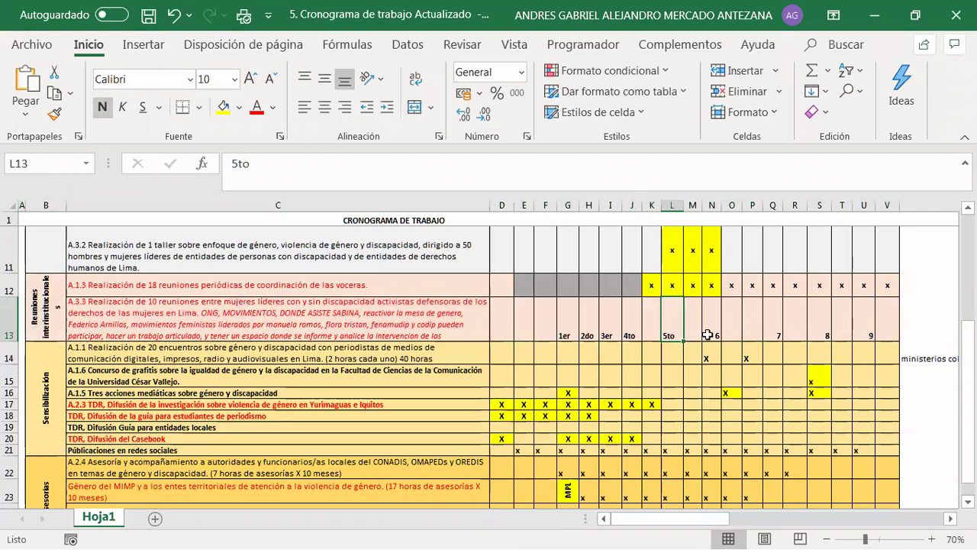
left_click(870, 330)
scroll(869, 333, "up", 3)
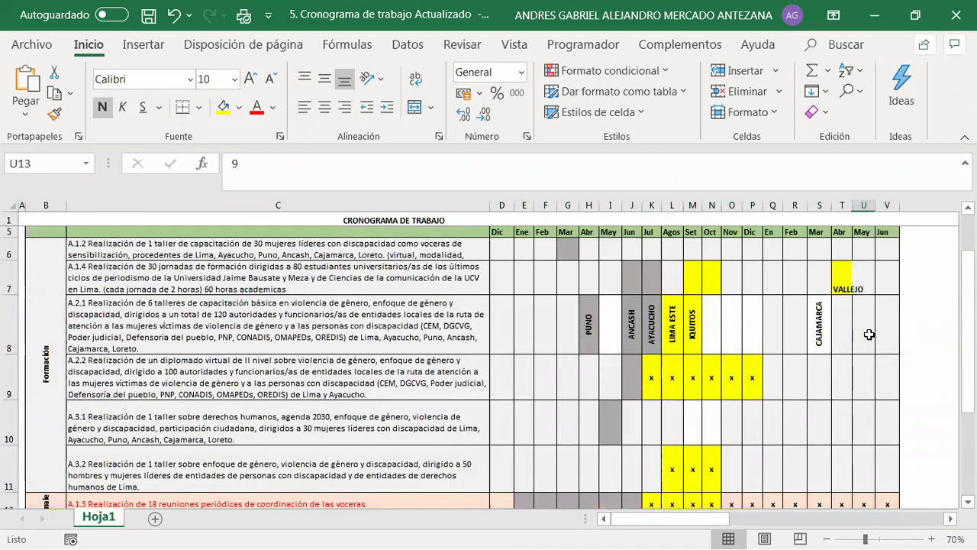
scroll(870, 333, "down", 3)
scroll(867, 382, "up", 1)
scroll(860, 446, "down", 1)
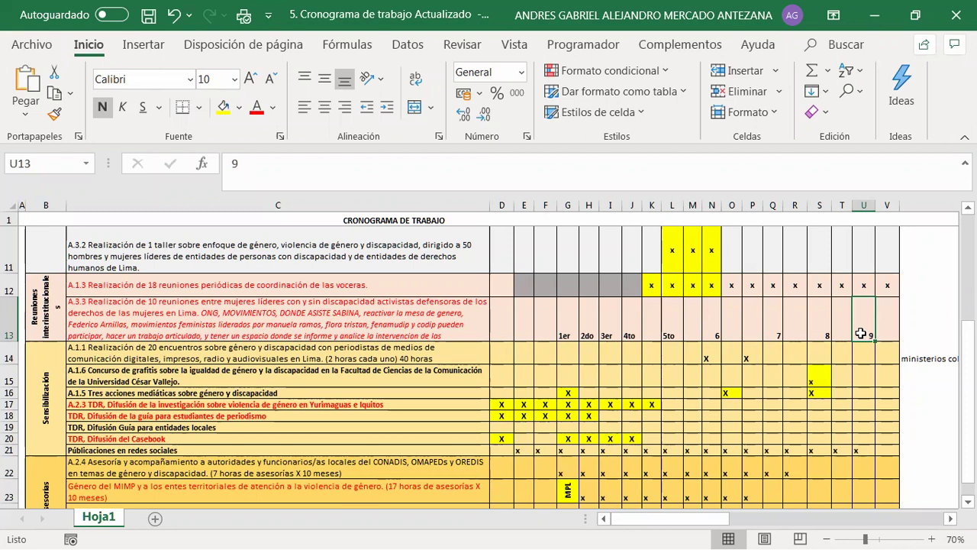
Go through the A.3.3 cells from August 2021 to March 2022 to review the spacing of the fifth to eighth meetings
left_click(678, 337)
left_click(713, 334)
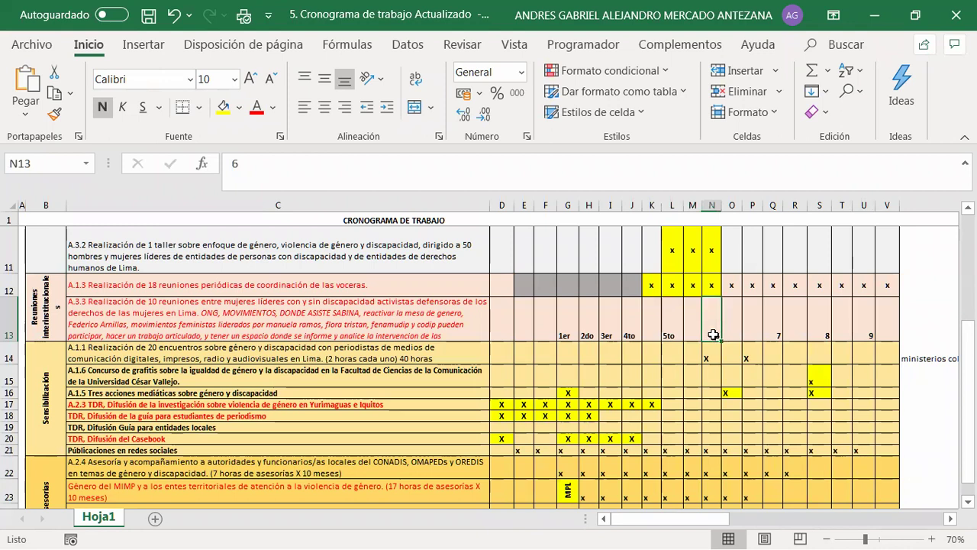
left_click(735, 334)
left_click(753, 327)
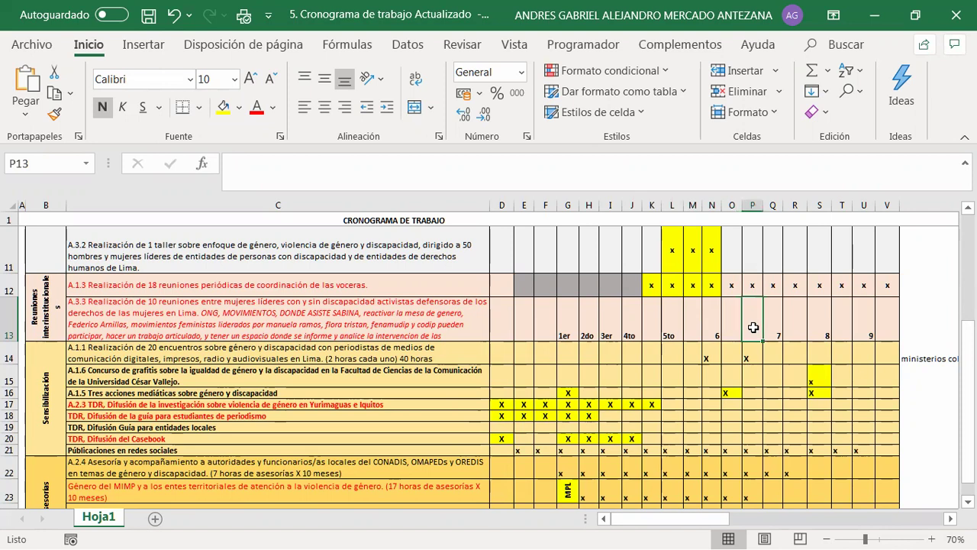
left_click(774, 329)
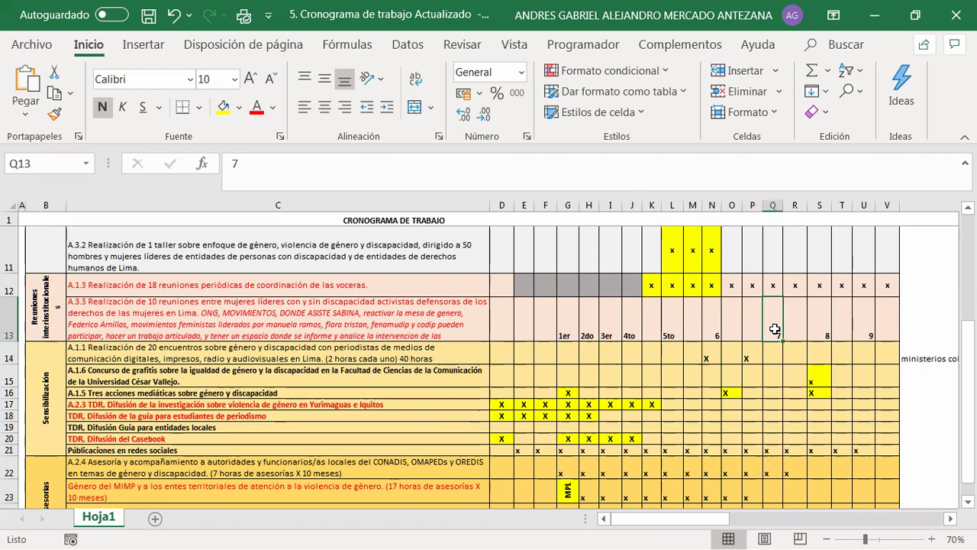
left_click(753, 337)
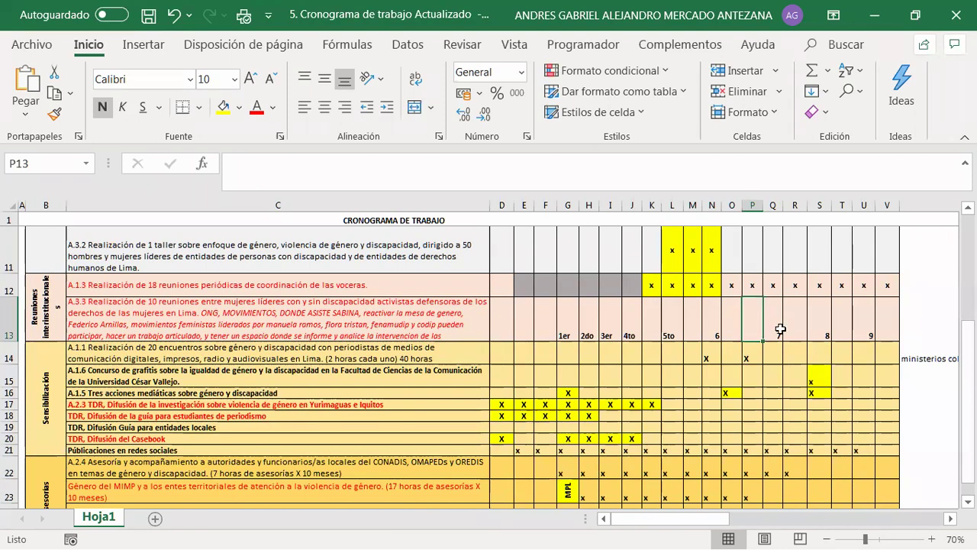
left_click(777, 329)
left_click_drag(777, 329, 824, 335)
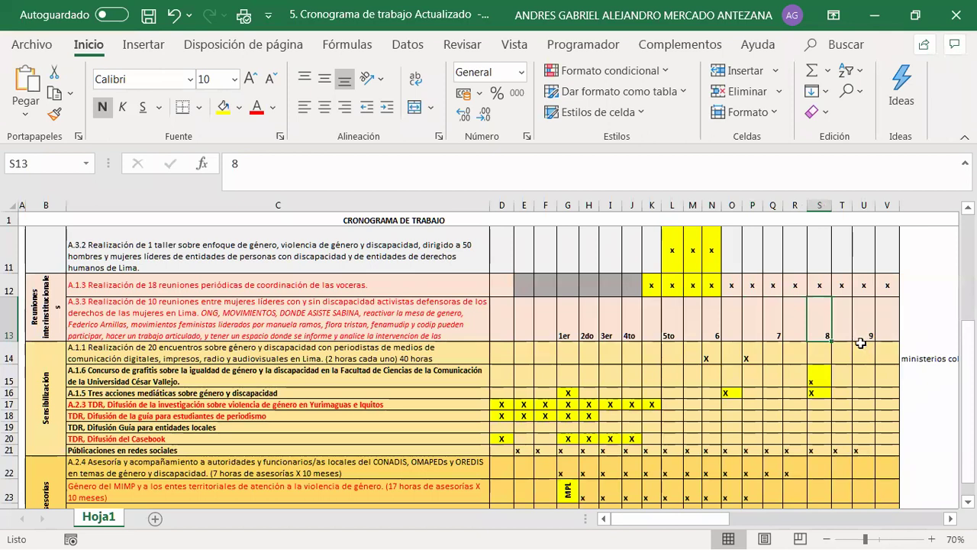
Clear the May 2022 cell of activity A.3.3 and re-enter 9 as its meeting number
left_click(861, 331)
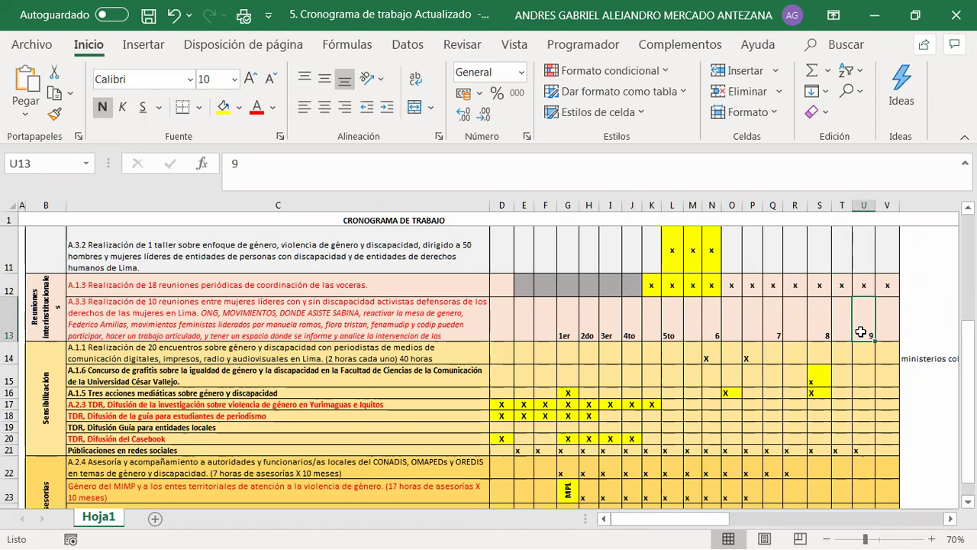
key("Delete")
type("9")
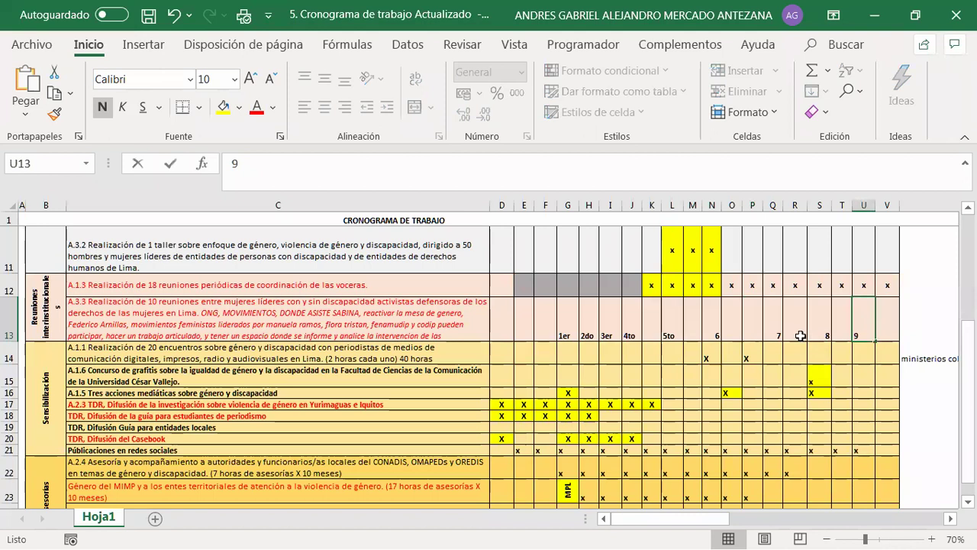
left_click(762, 327)
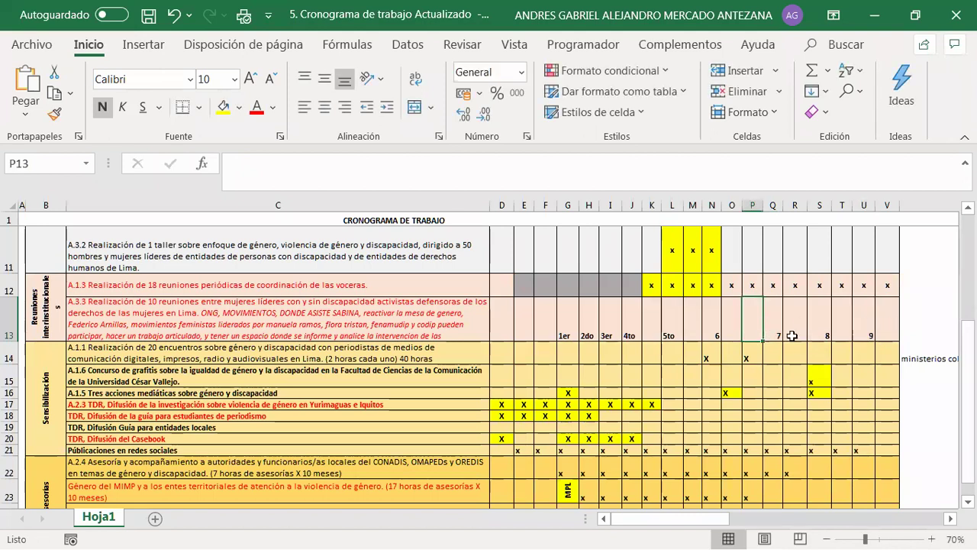
Examine the whole A.3.3 and A.1.3 meeting rows in comparison with the rest of the schedule
left_click(11, 315)
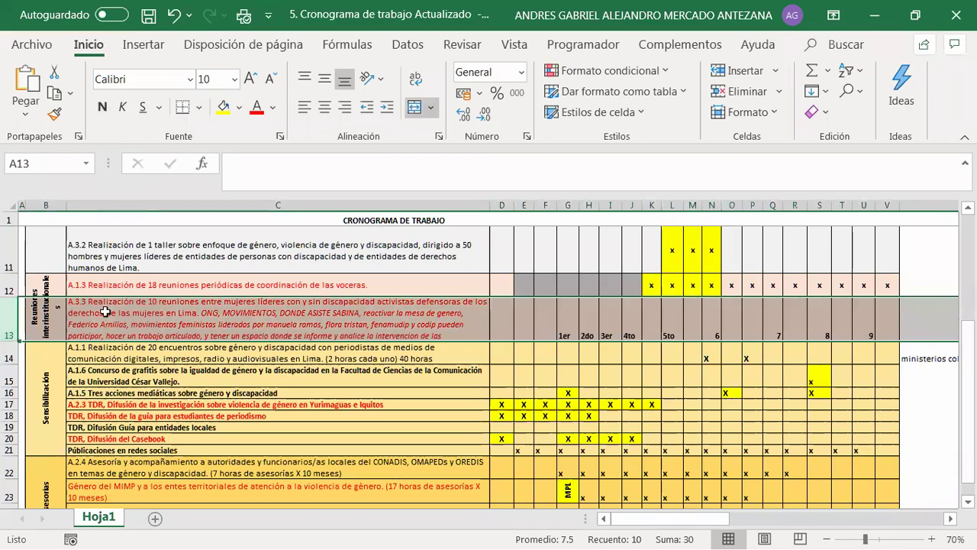
scroll(179, 319, "up", 3)
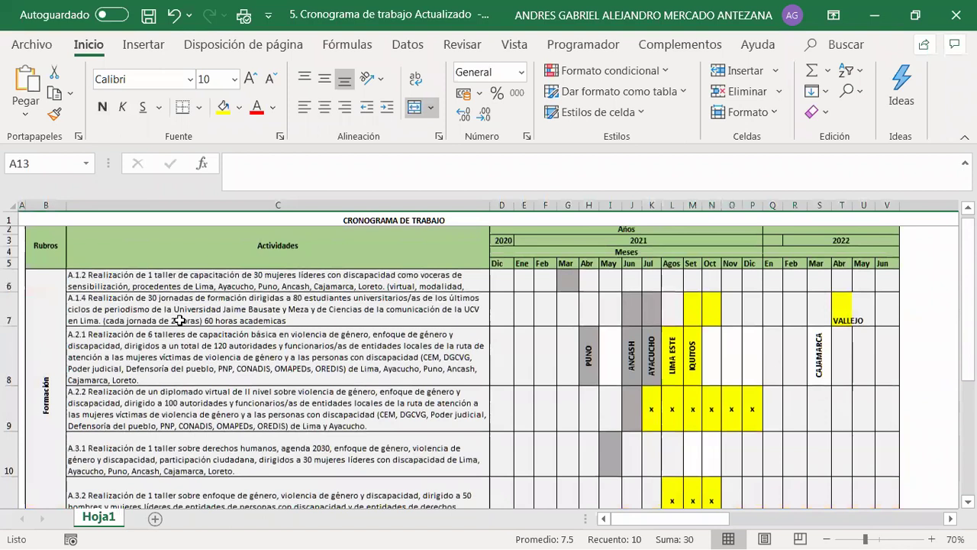
scroll(179, 319, "down", 3)
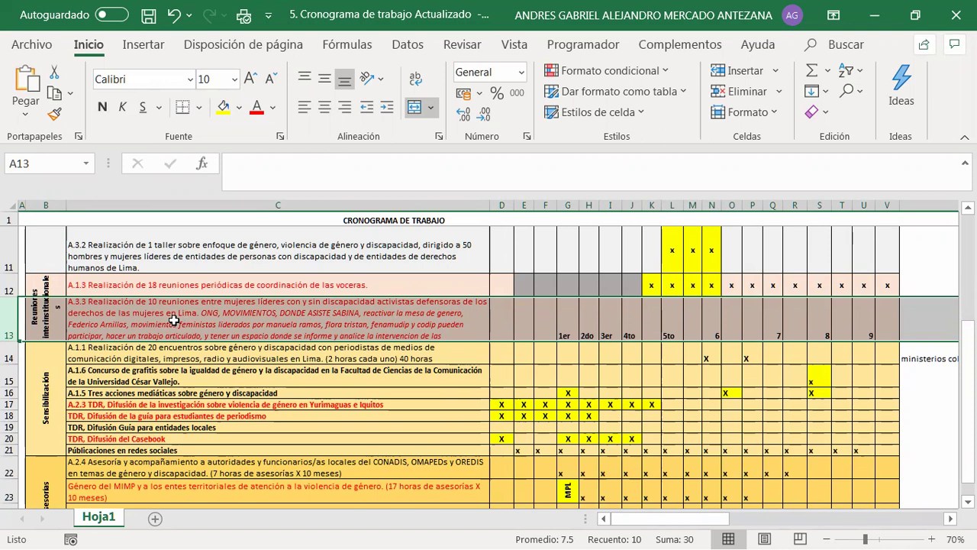
left_click(12, 286)
scroll(763, 481, "up", 1)
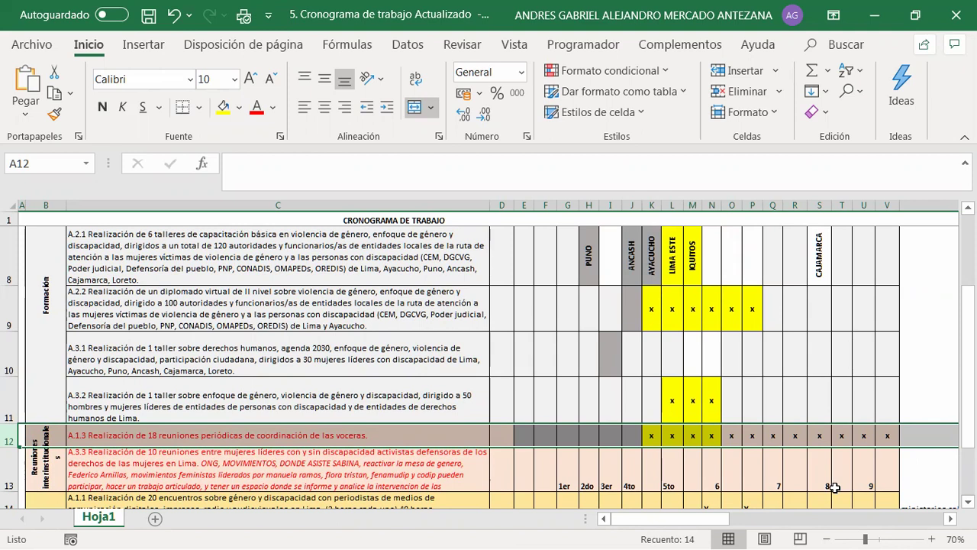
Check the A.1.3 coordination meeting marks around November 2021 against the neighbouring activities and select the activity's whole row
left_click(735, 440)
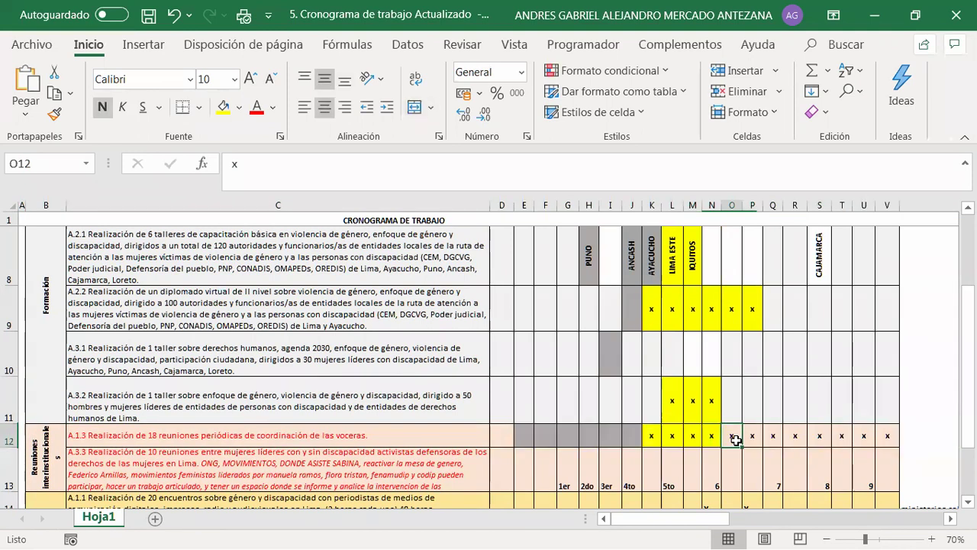
scroll(735, 443, "up", 2)
scroll(730, 448, "down", 3)
scroll(730, 448, "up", 1)
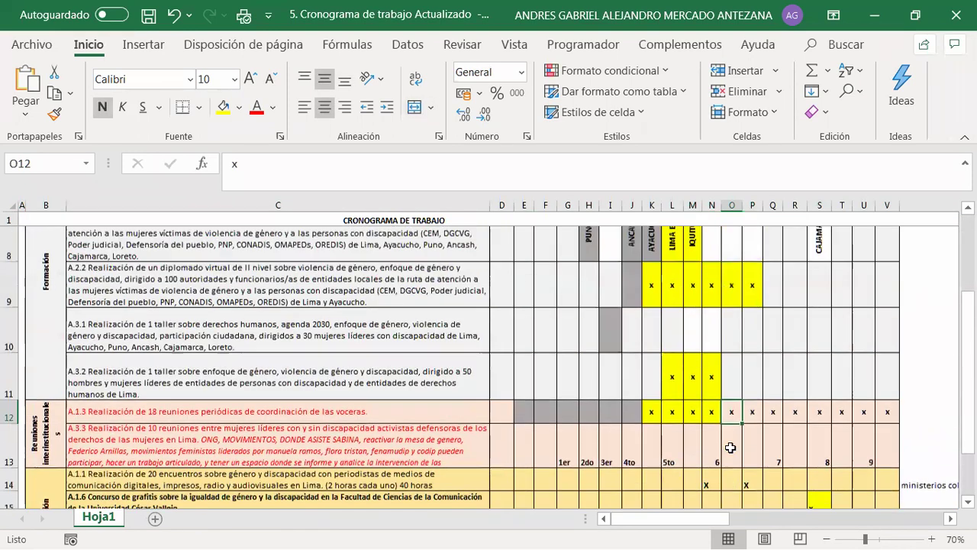
left_click(11, 438)
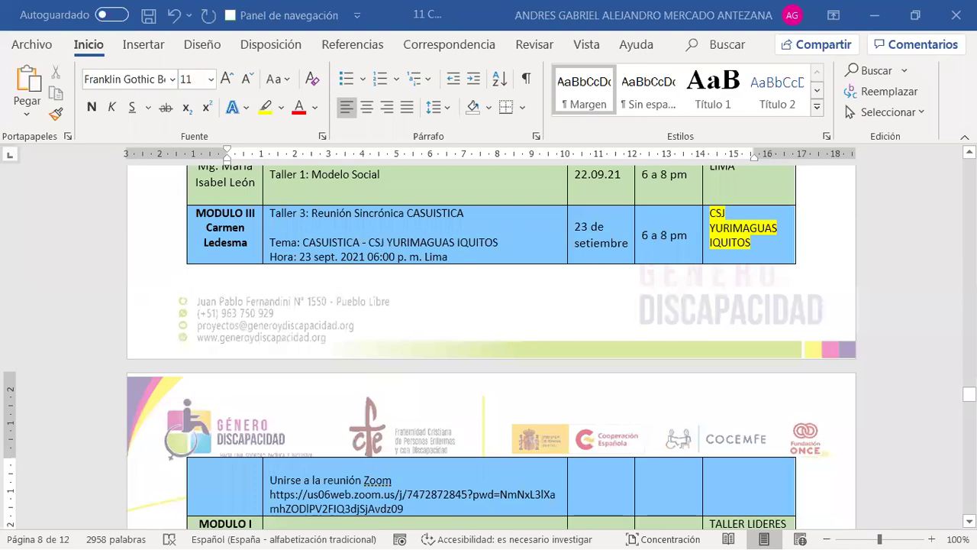
Switch to the synchronous meetings control document in Word and read its September 2021 sessions up to the start of October
mouse_move(970, 393)
left_mouse_down()
mouse_move(969, 345)
mouse_move(970, 376)
mouse_move(970, 361)
left_mouse_up()
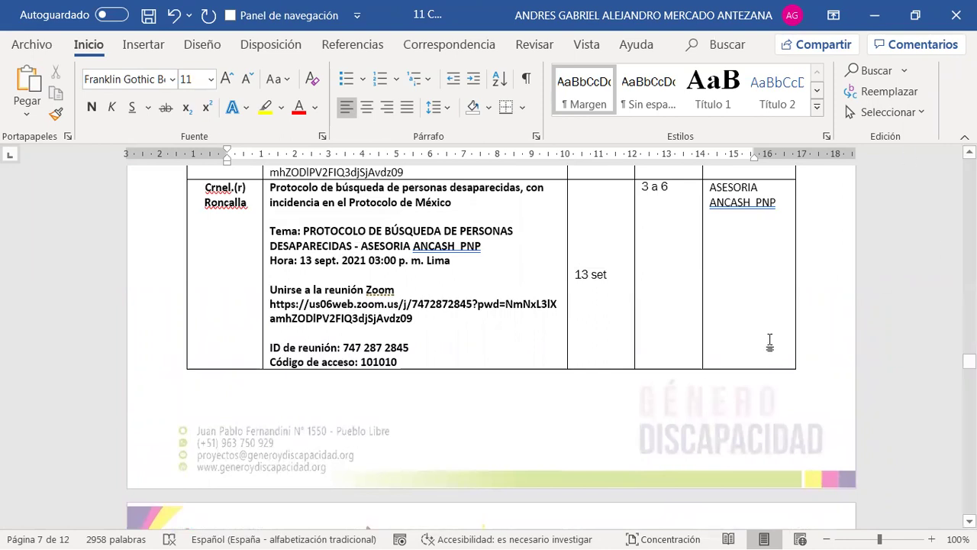
left_click(595, 332)
scroll(594, 332, "down", 14)
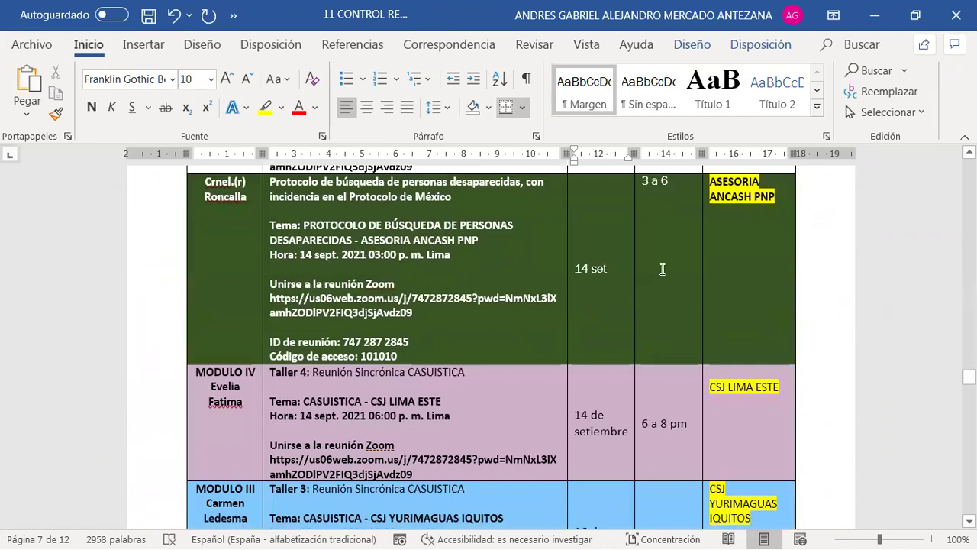
scroll(717, 319, "down", 2)
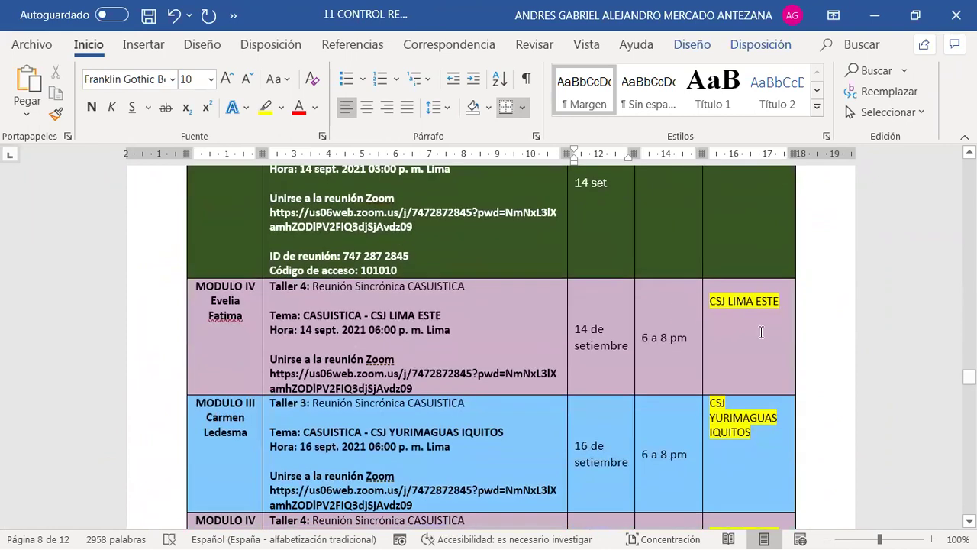
scroll(779, 308, "down", 4)
scroll(779, 309, "down", 6)
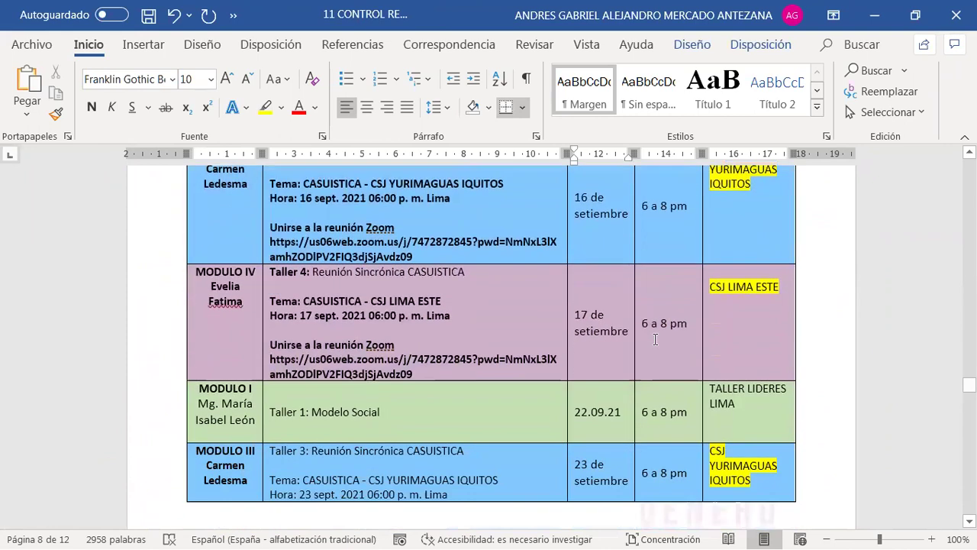
scroll(645, 351, "down", 5)
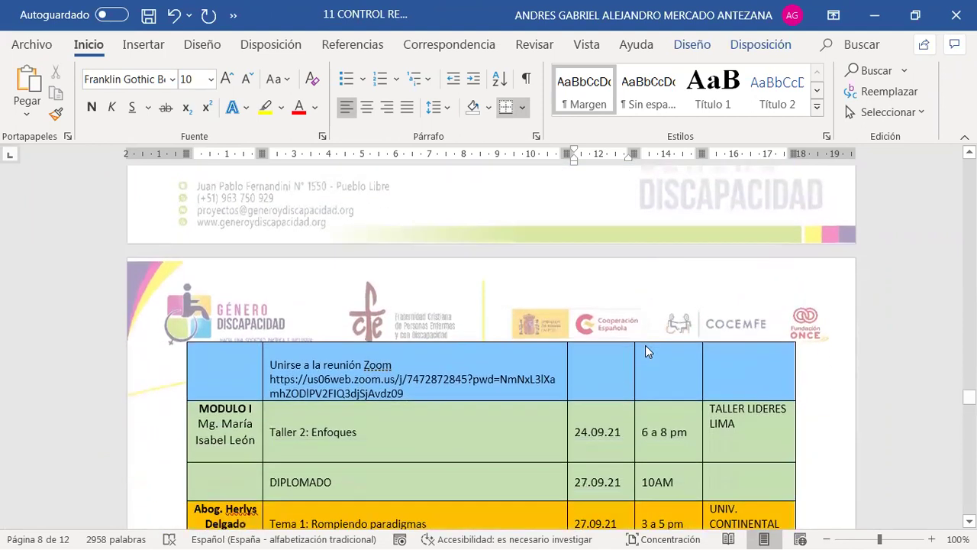
scroll(645, 345, "down", 5)
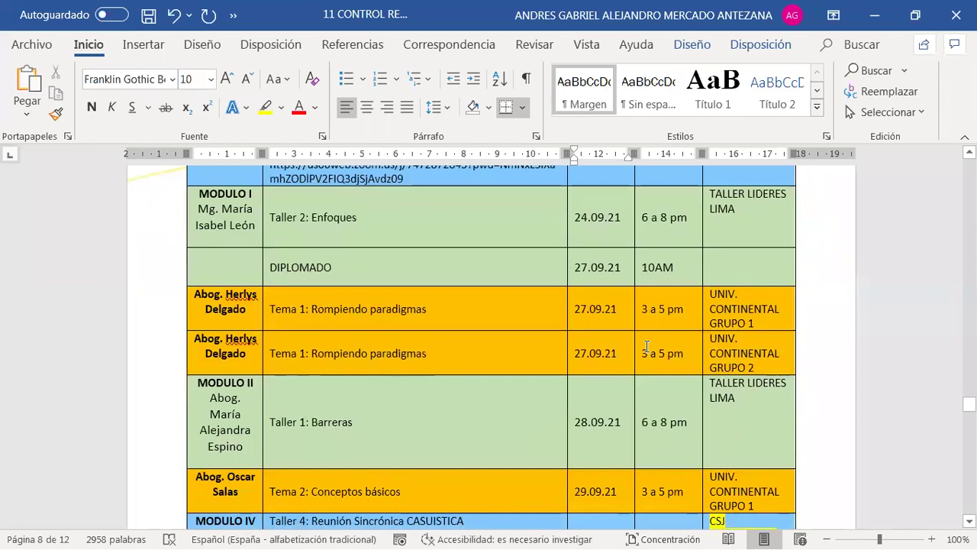
scroll(647, 347, "down", 7)
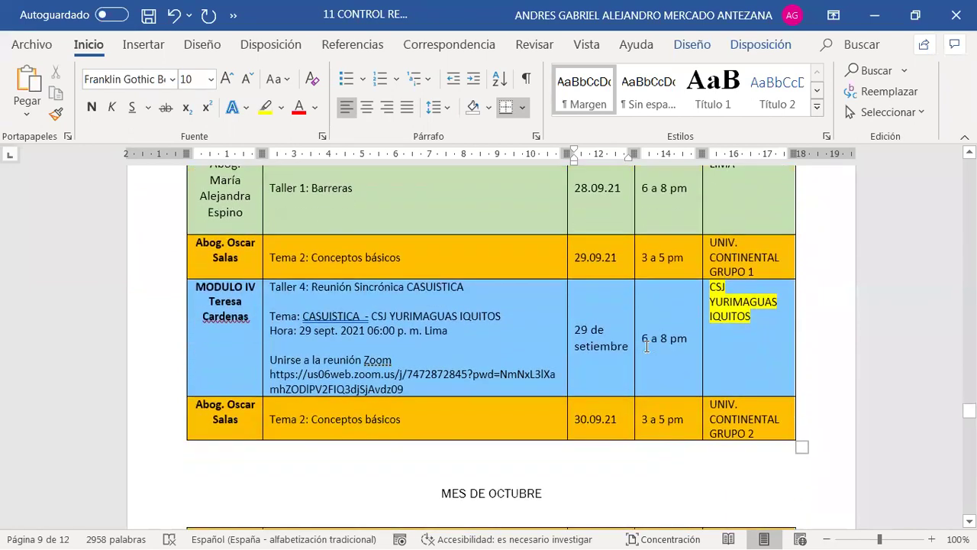
scroll(647, 348, "down", 7)
scroll(646, 349, "up", 1)
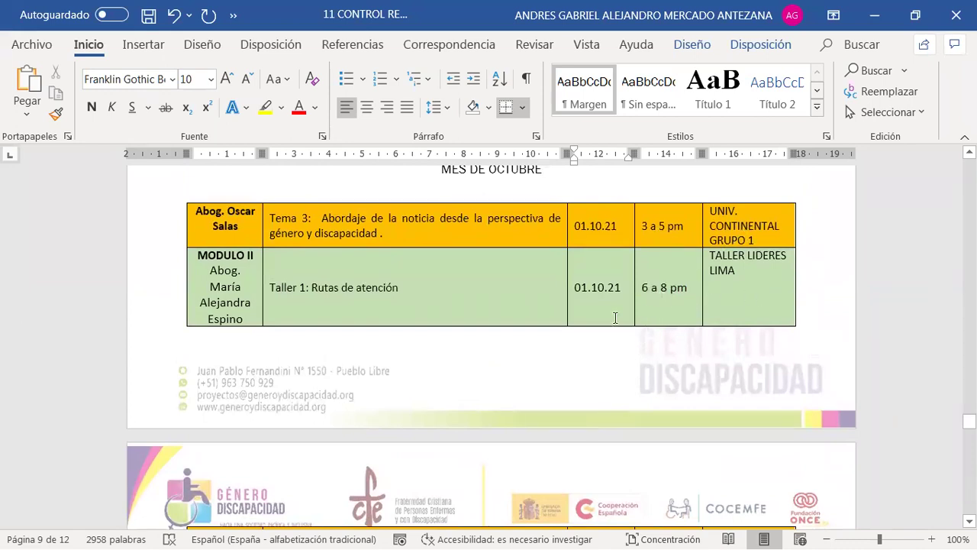
Review the early October sessions and briefly select the periodic meetings row for the business plan training microcycle
scroll(615, 318, "down", 4)
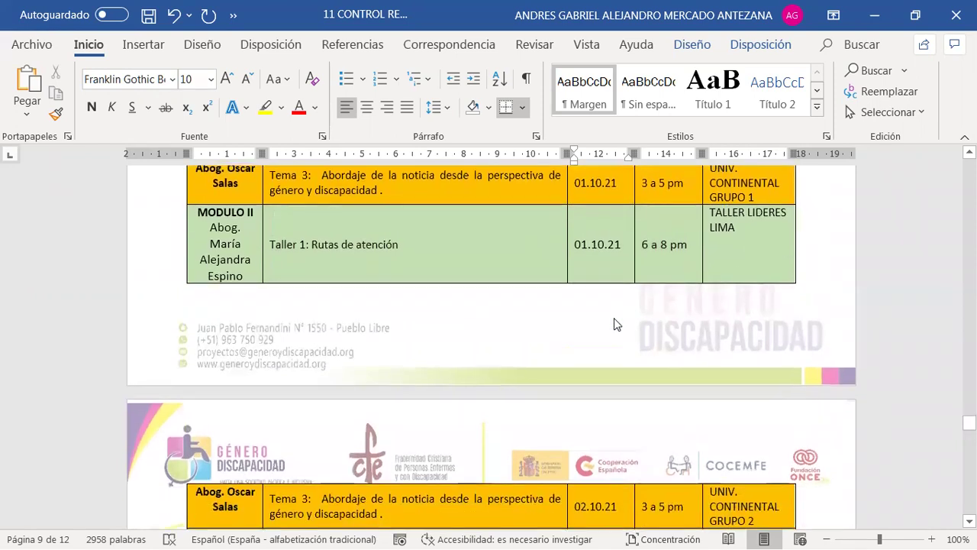
scroll(614, 318, "down", 2)
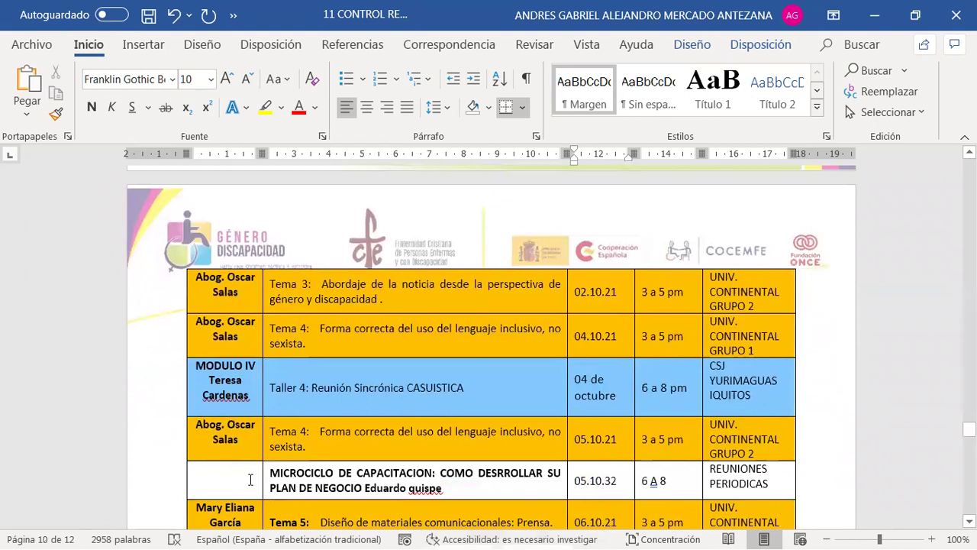
left_click_drag(240, 481, 739, 493)
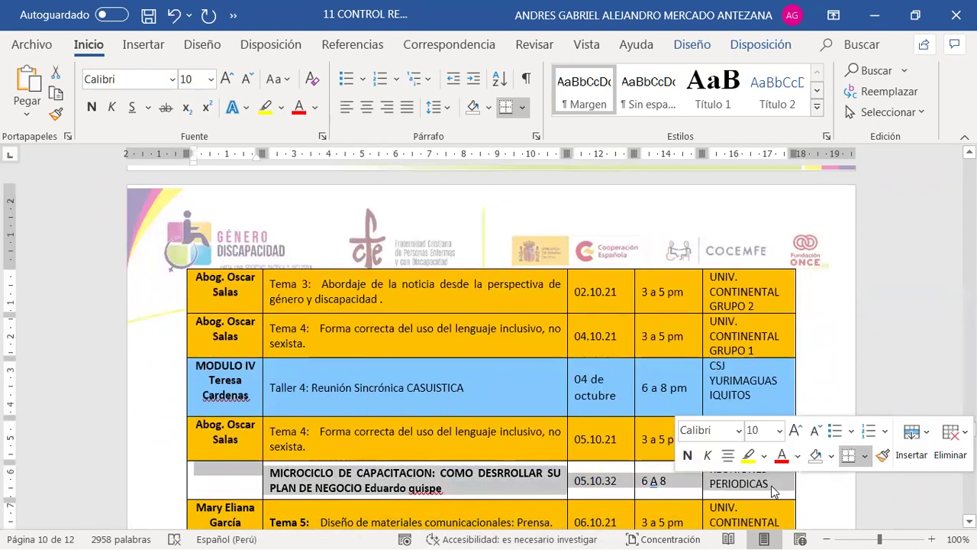
left_click(900, 245)
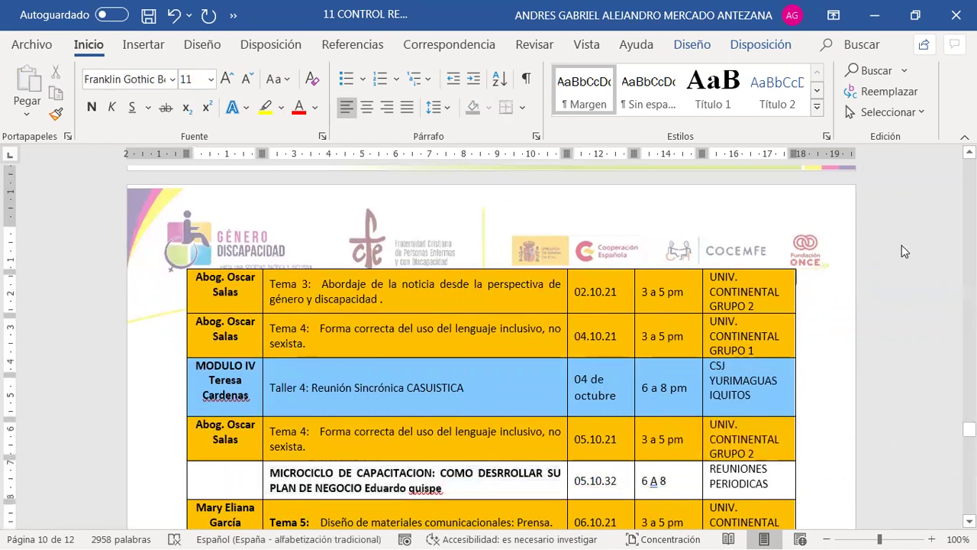
Read the remaining October sessions in the control table, from 6 October to the last group work on 26 October
scroll(902, 245, "down", 3)
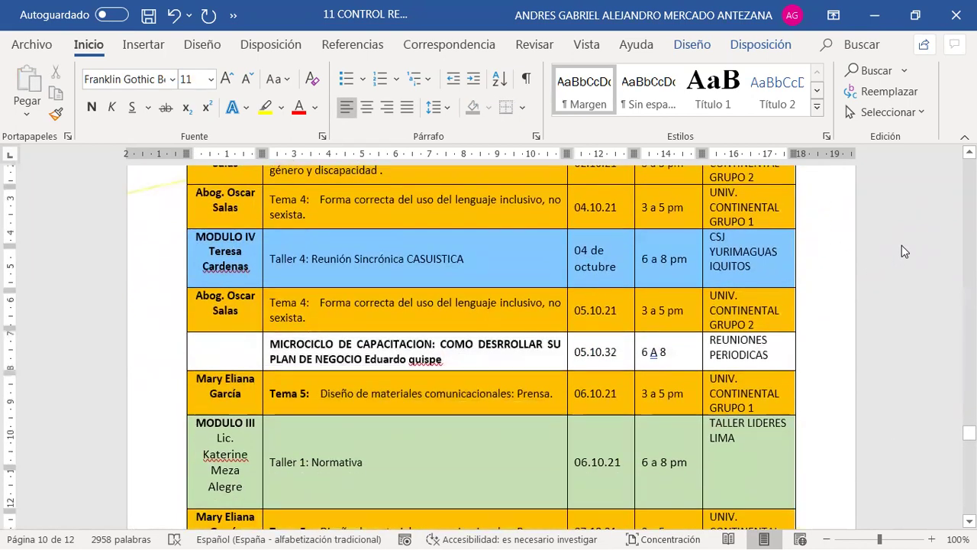
scroll(902, 245, "down", 6)
scroll(903, 251, "down", 2)
scroll(904, 251, "up", 2)
scroll(905, 251, "down", 7)
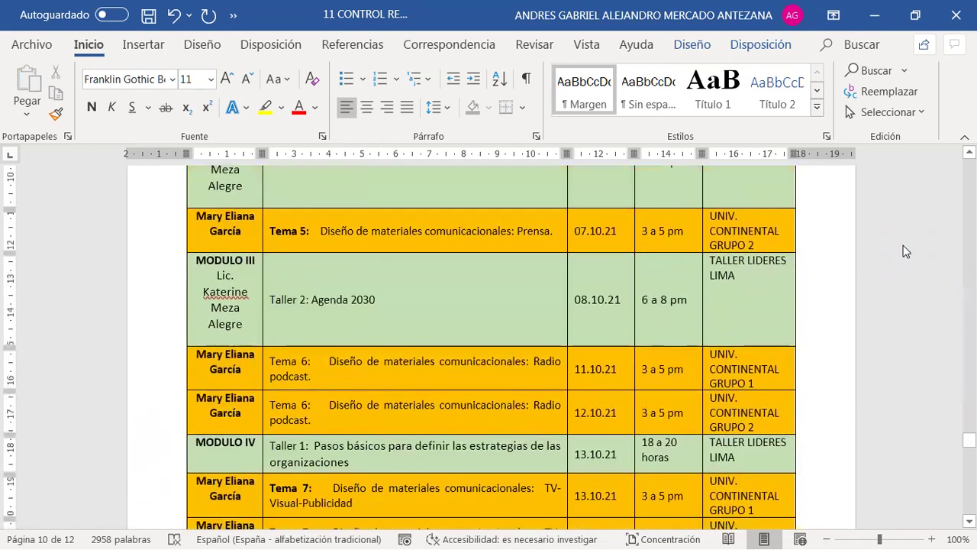
scroll(905, 251, "down", 9)
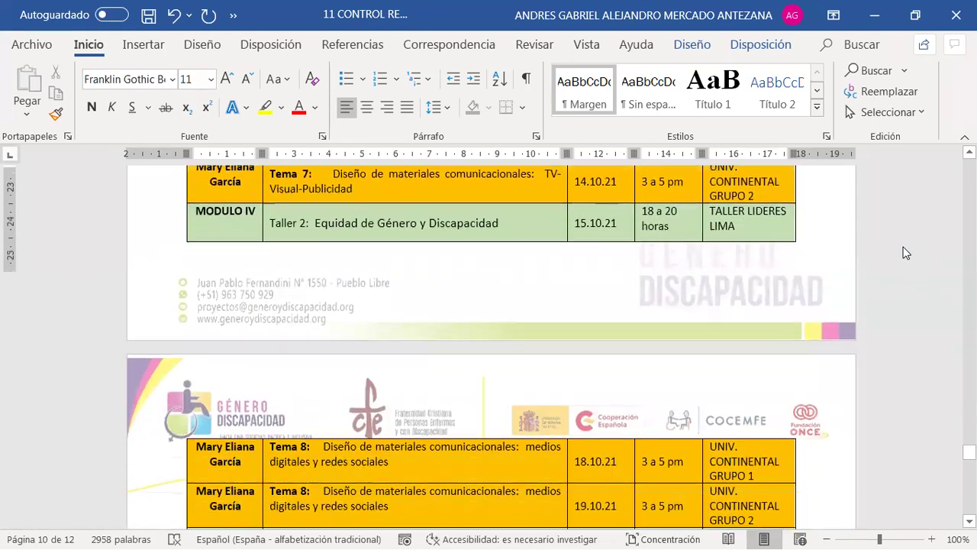
scroll(905, 253, "down", 8)
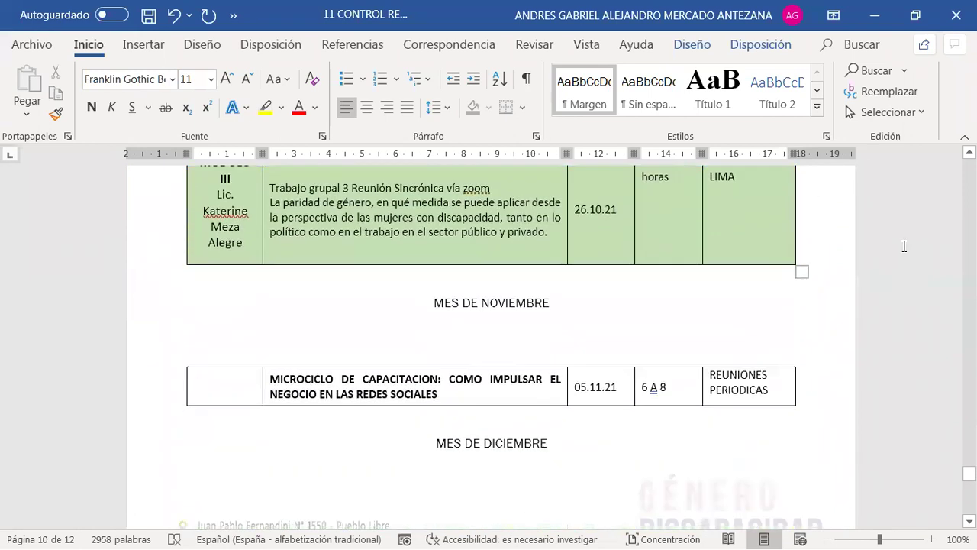
Check the dates of the November and December training microcycles listed as periodic meetings
scroll(904, 246, "down", 1)
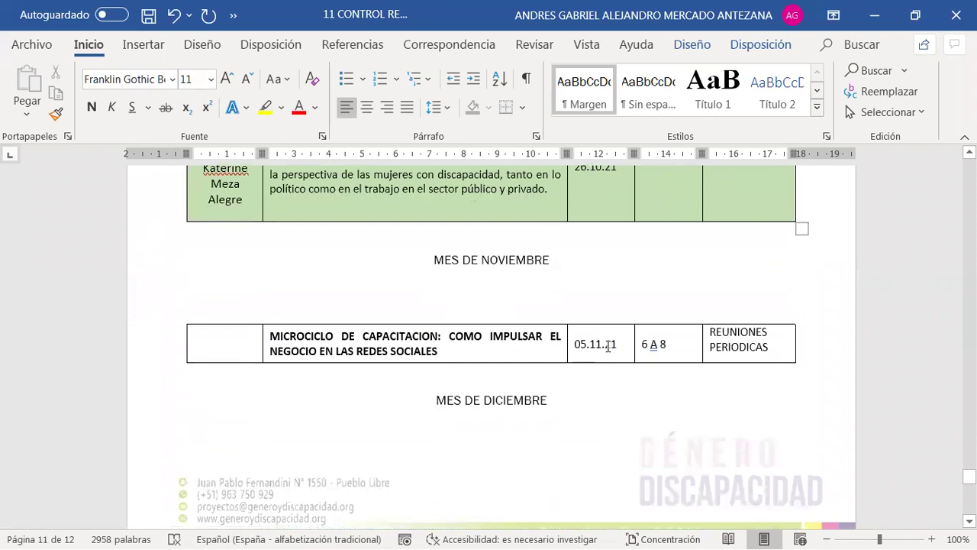
scroll(633, 415, "down", 7)
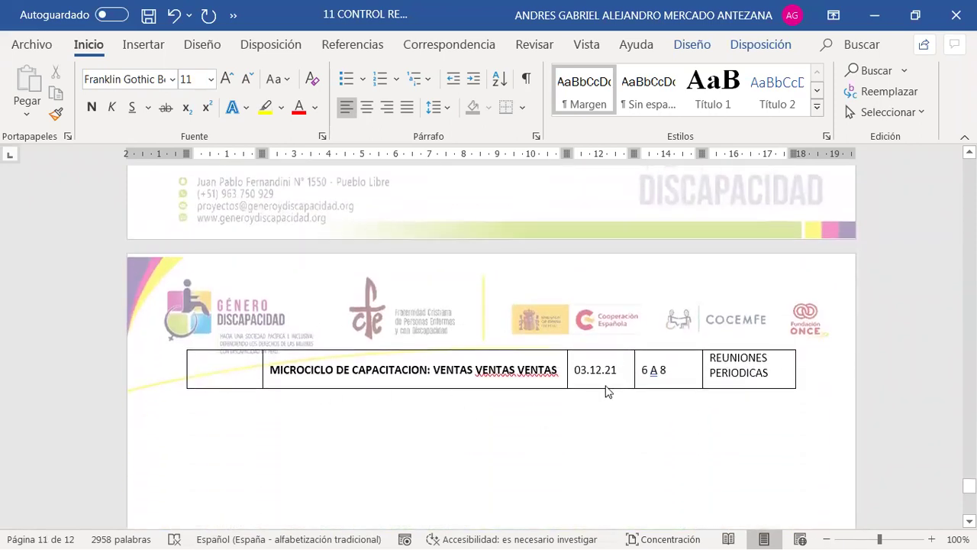
scroll(607, 390, "down", 6)
Go back through the meeting tables from December to the document's title and first sessions in April
scroll(607, 388, "up", 10)
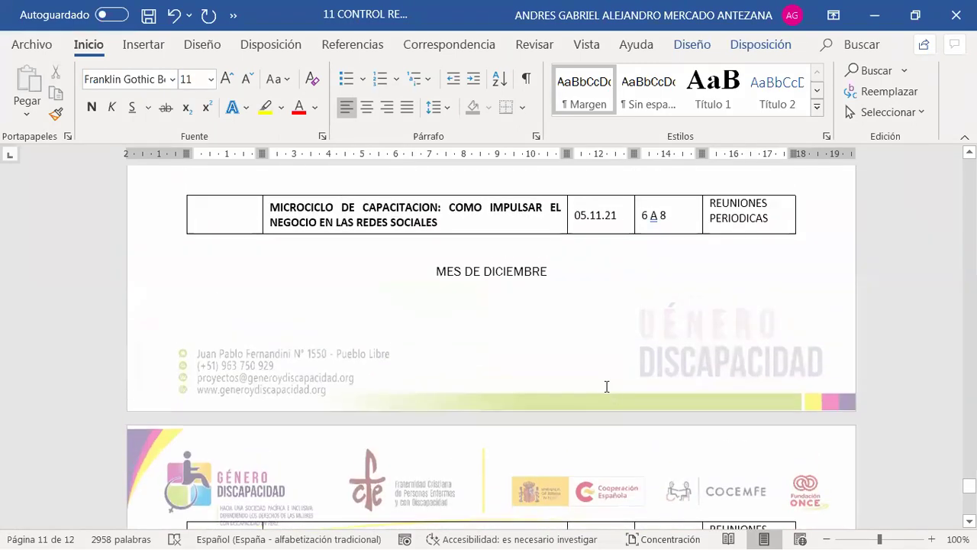
scroll(607, 387, "up", 7)
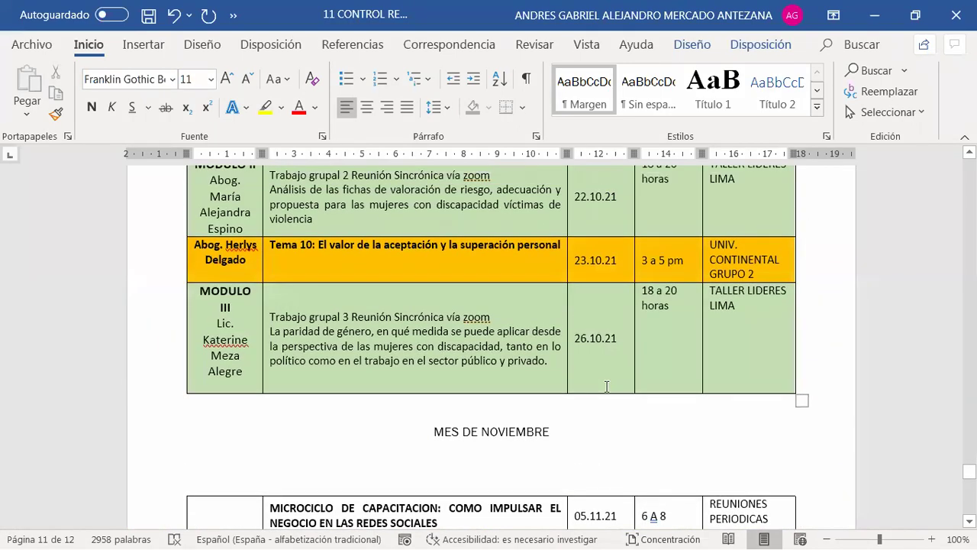
scroll(607, 387, "up", 8)
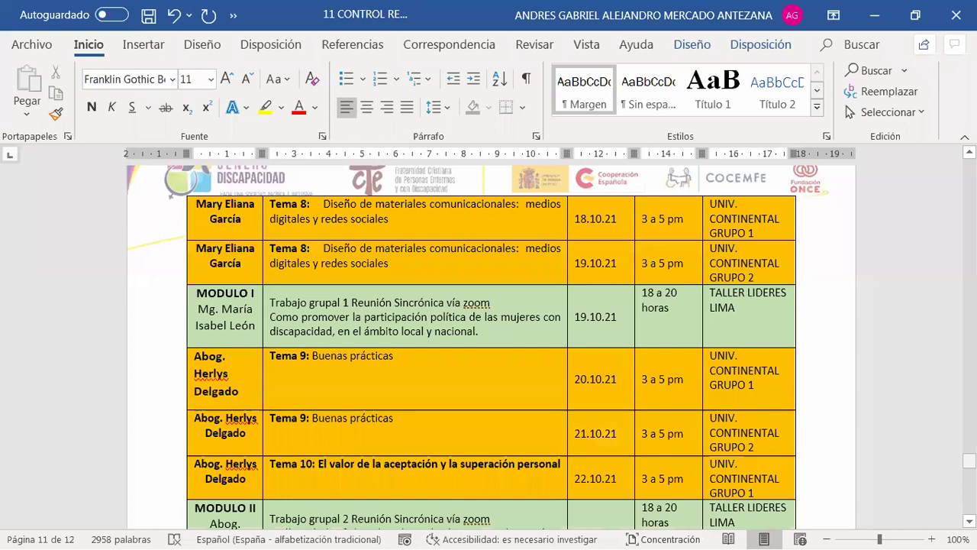
scroll(606, 388, "up", 20)
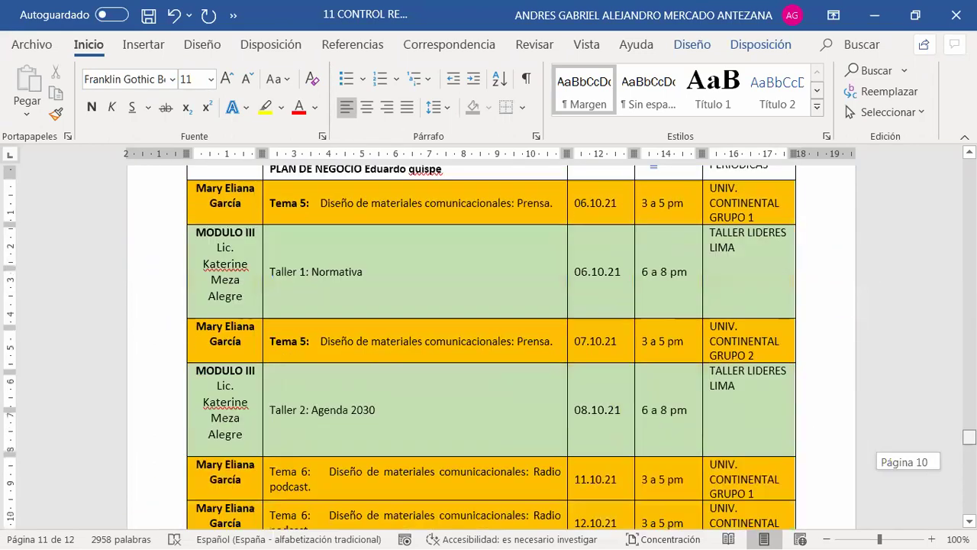
scroll(491, 347, "up", 20)
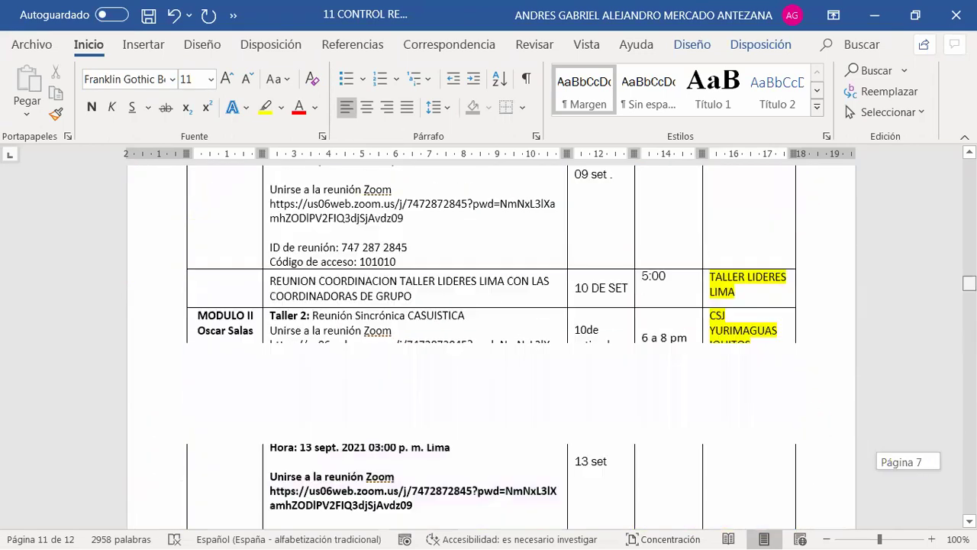
scroll(491, 347, "up", 7)
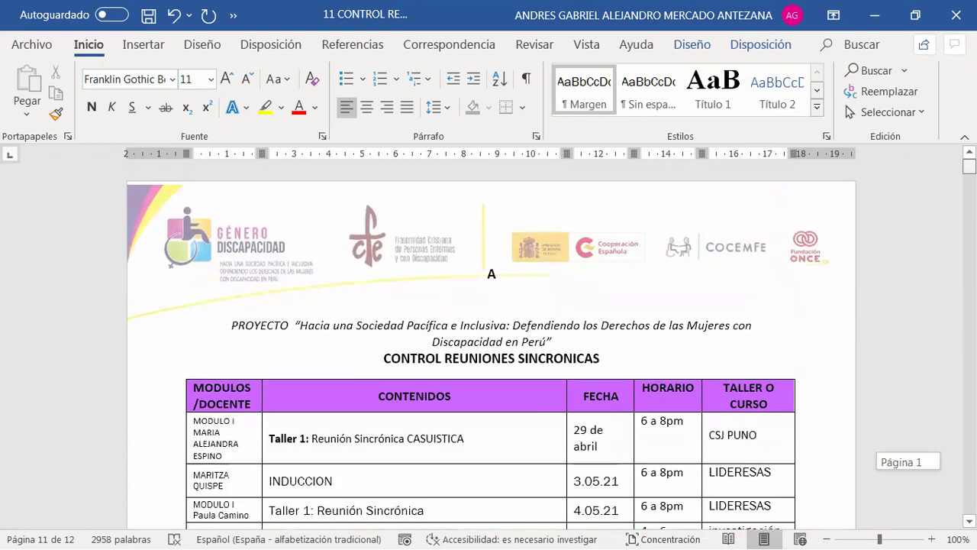
Go through the control table again from the first sessions to the end of September
scroll(491, 348, "down", 20)
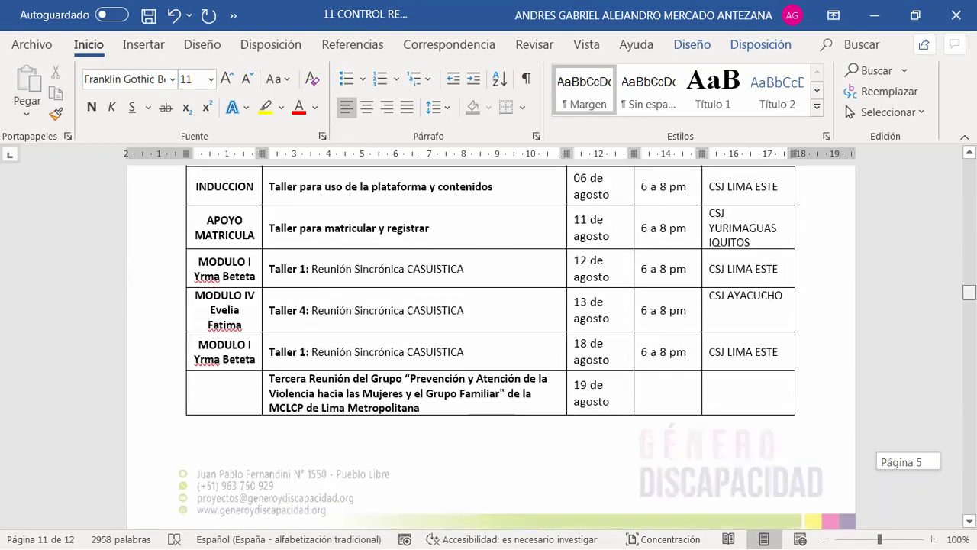
scroll(491, 347, "down", 20)
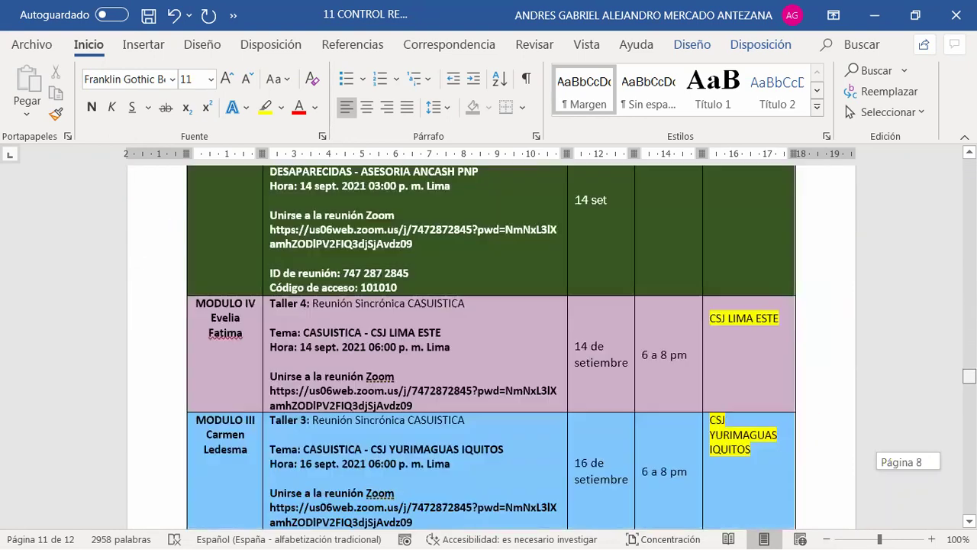
scroll(655, 392, "down", 10)
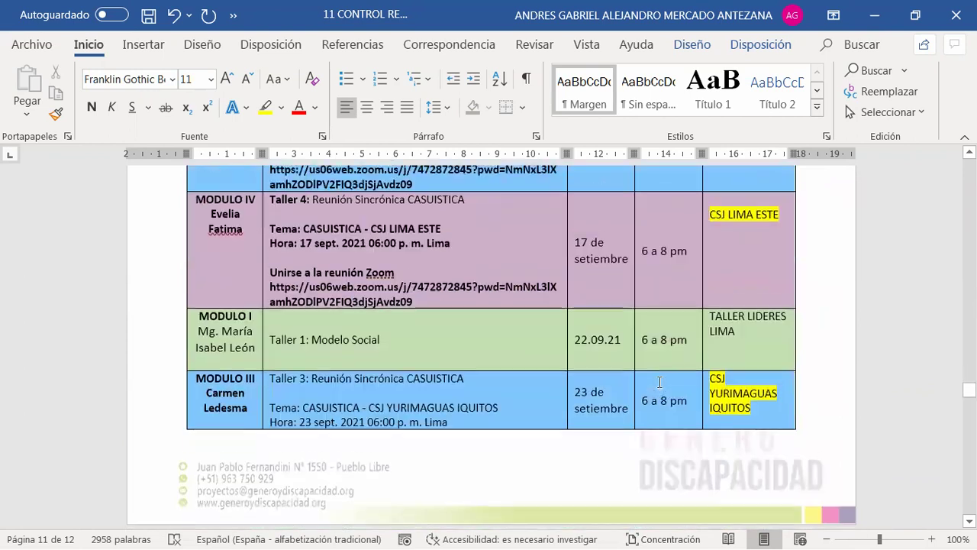
scroll(660, 381, "down", 8)
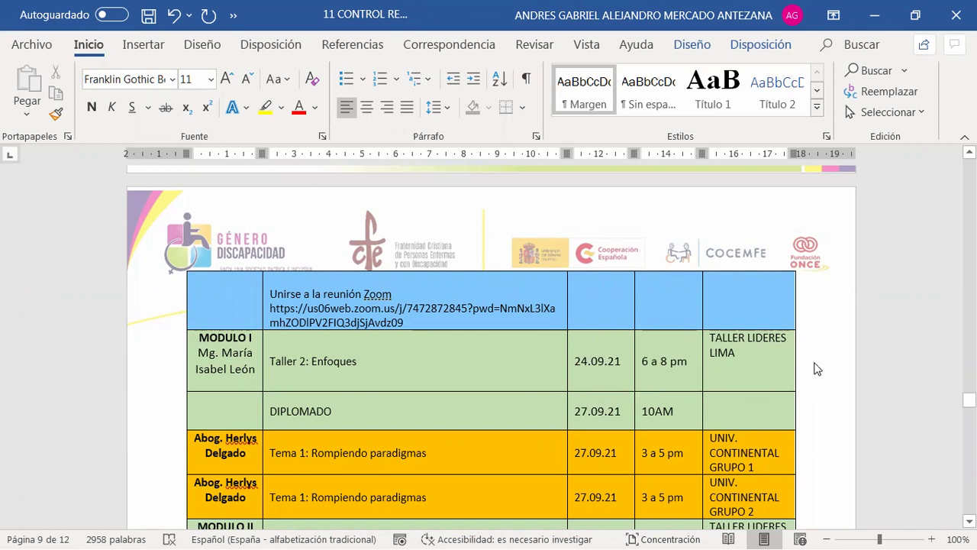
scroll(807, 344, "down", 5)
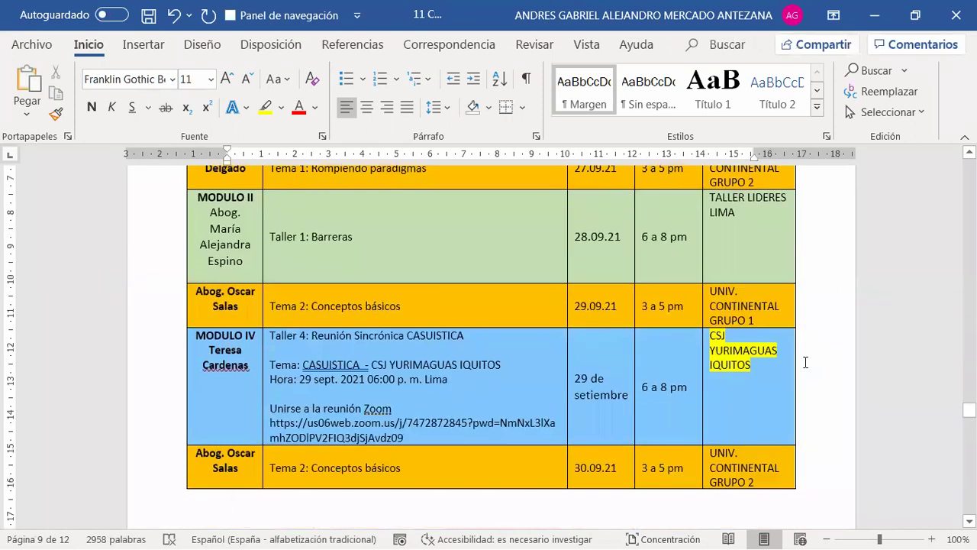
Switch back to the work schedule in Excel and compare the month headers with the training, meeting and awareness activity rows
scroll(806, 363, "up", 10)
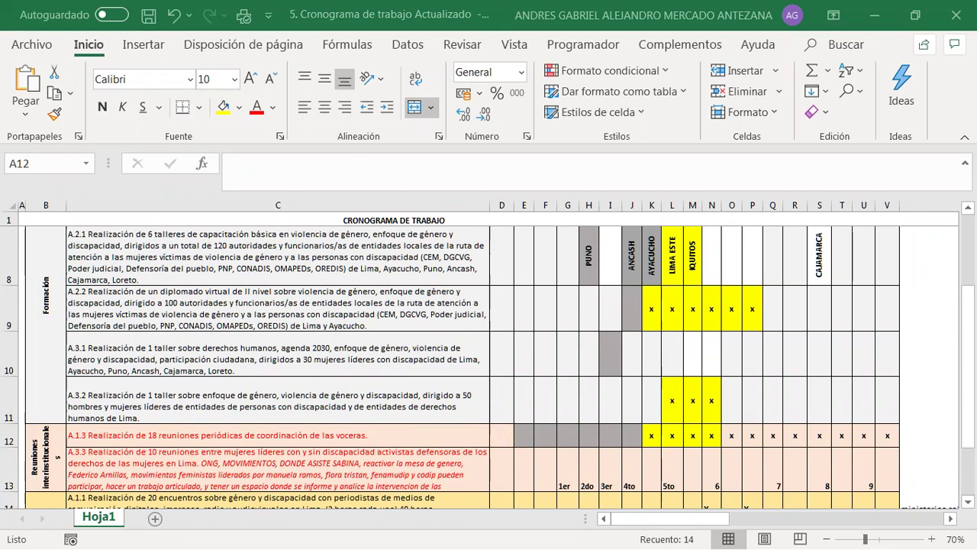
scroll(488, 367, "up", 2)
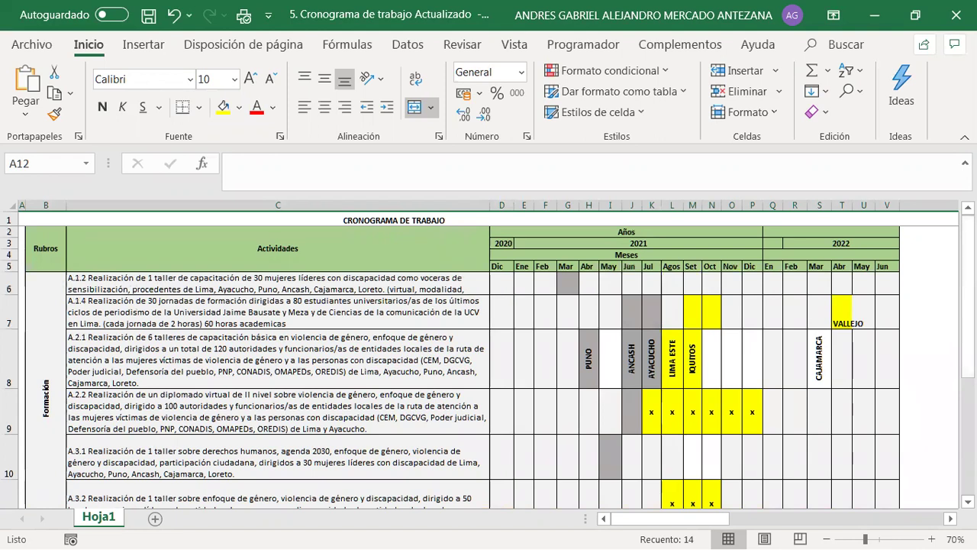
left_click(783, 374)
scroll(782, 375, "down", 2)
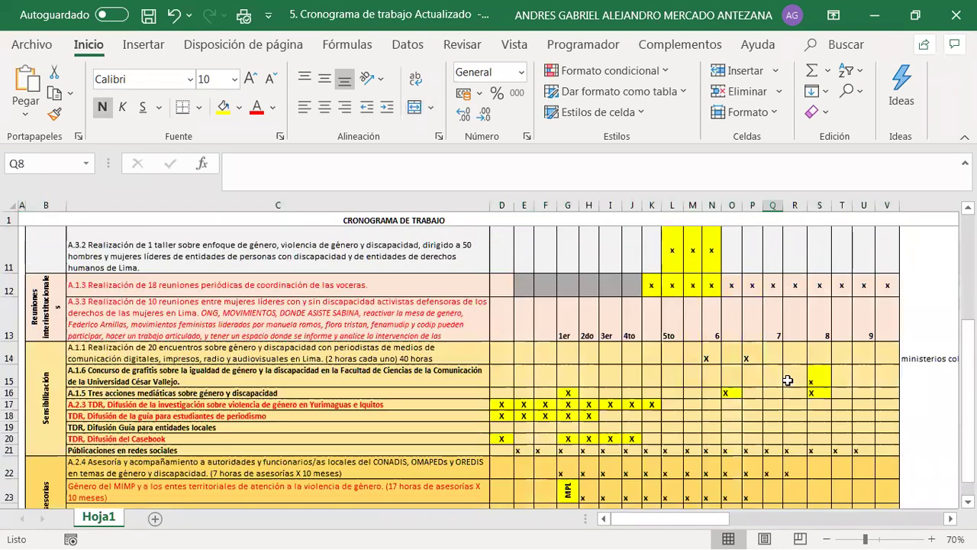
Review the awareness and advisory activity rows, then compare the training and interinstitutional meeting rows with the month headers
scroll(787, 379, "down", 2)
scroll(779, 376, "up", 1)
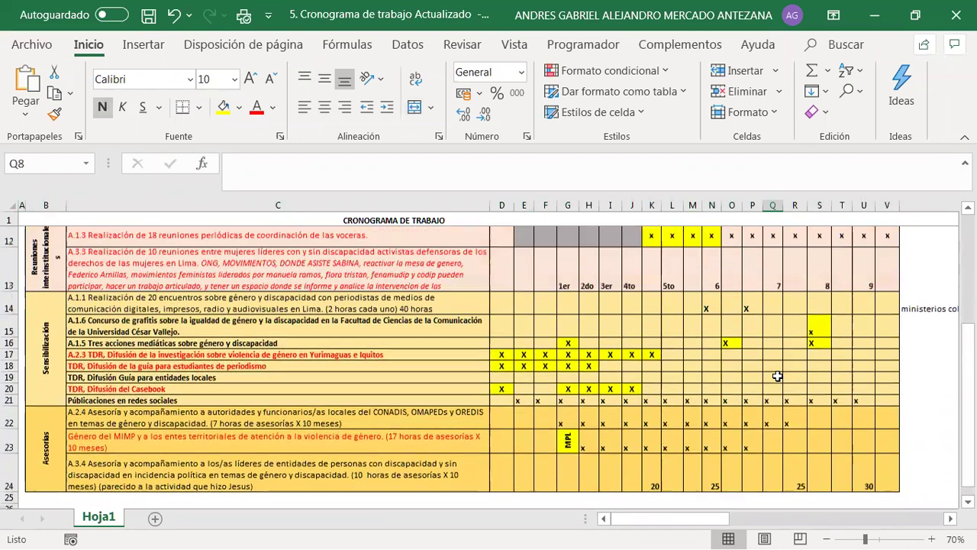
scroll(778, 377, "up", 1)
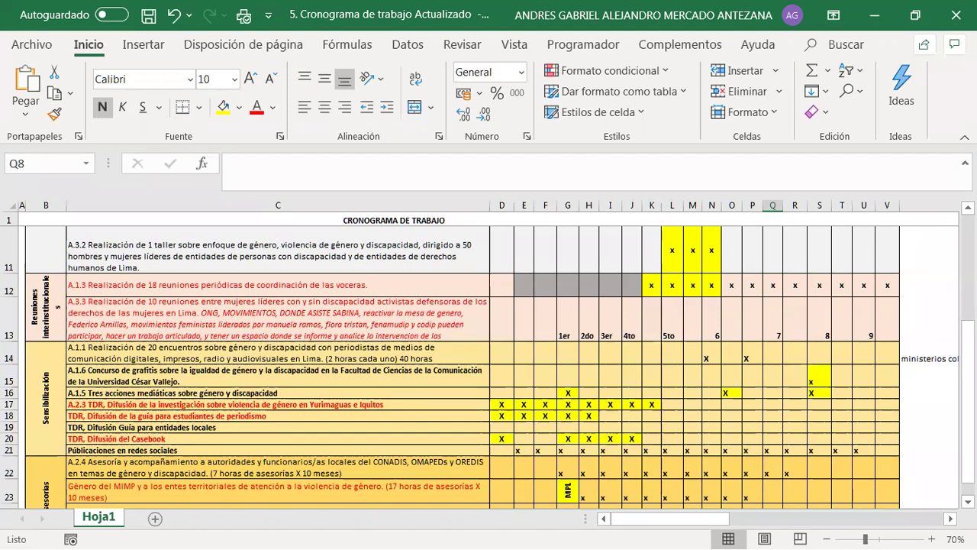
scroll(489, 366, "down", 1)
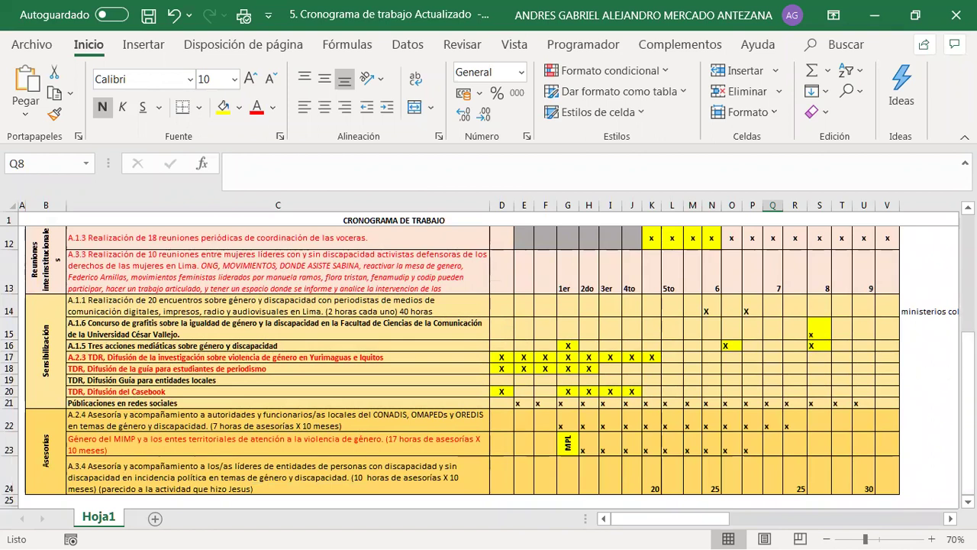
scroll(489, 367, "up", 5)
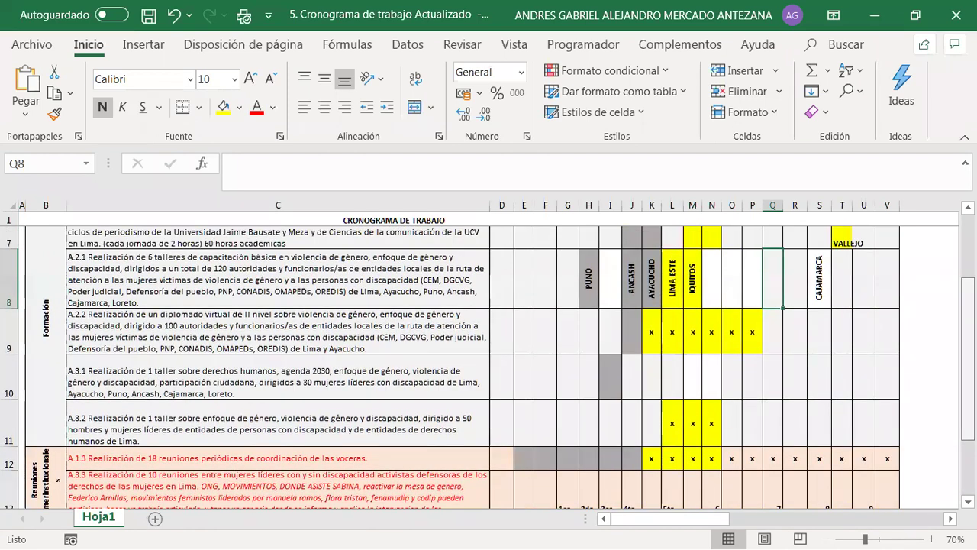
scroll(488, 366, "up", 3)
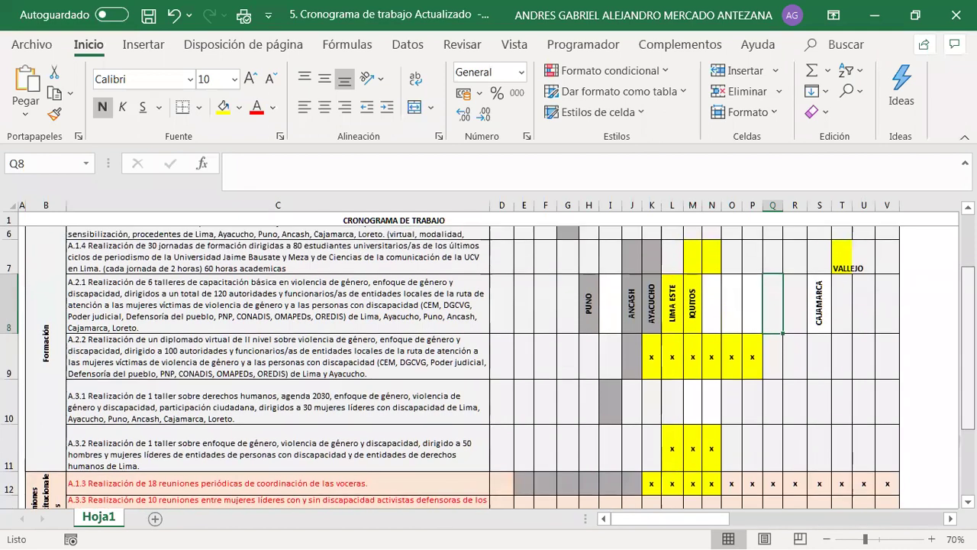
scroll(952, 263, "up", 1)
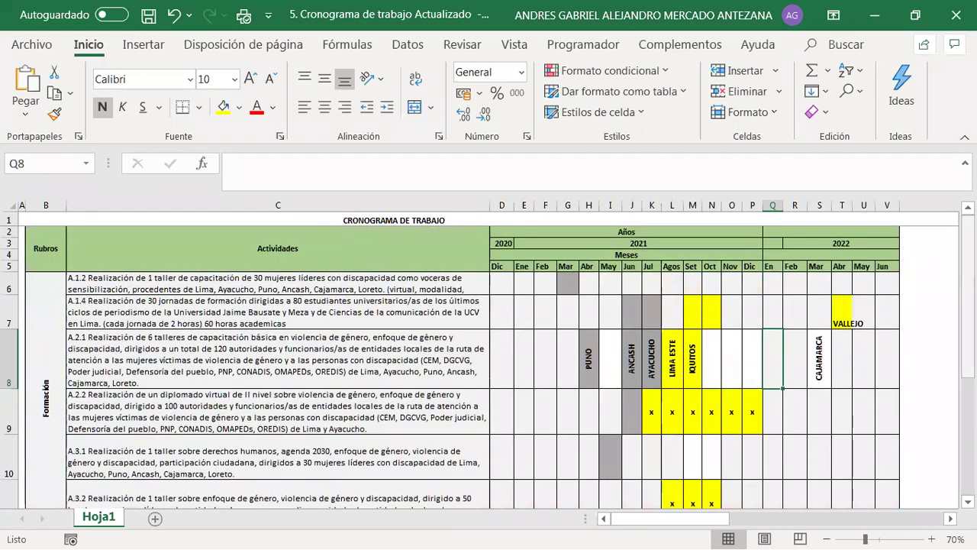
scroll(489, 362, "down", 3)
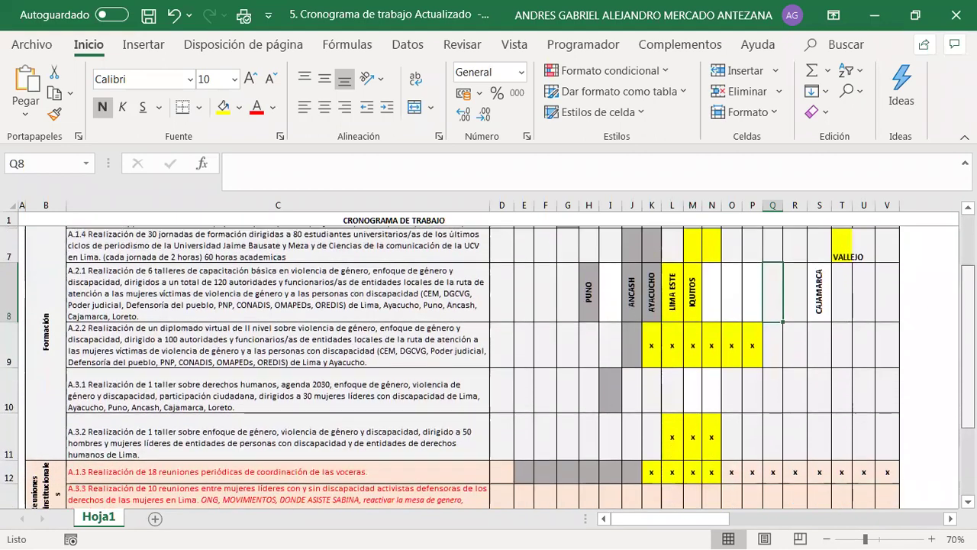
scroll(489, 361, "down", 1)
scroll(488, 362, "up", 2)
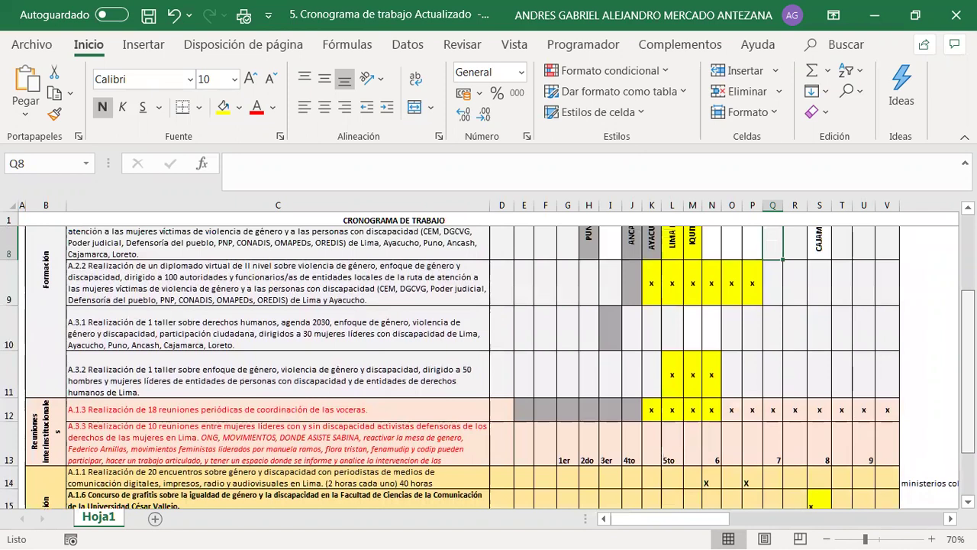
scroll(488, 362, "up", 1)
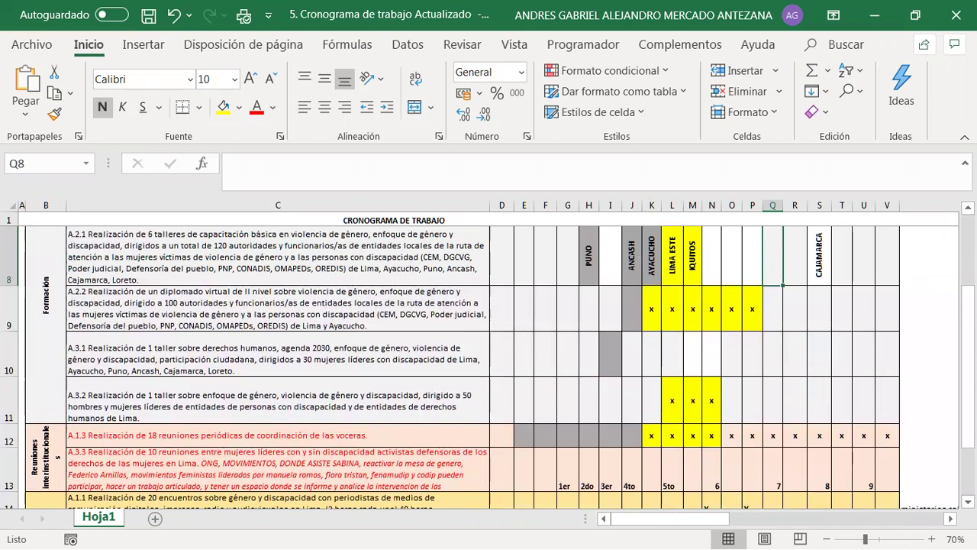
mouse_move(718, 525)
left_mouse_down()
mouse_move(771, 527)
mouse_move(732, 527)
left_mouse_up()
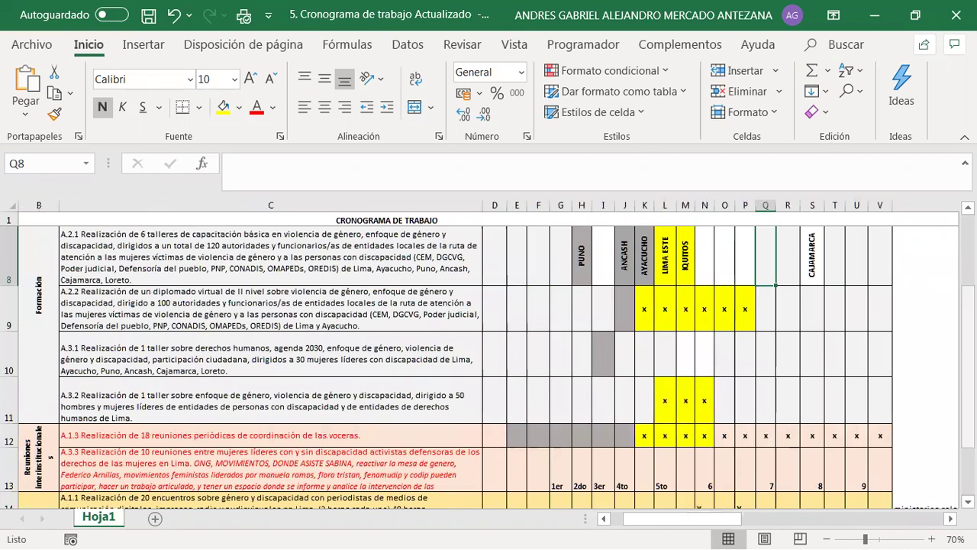
Check the months scheduled for the Cajamarca training workshop and the Vallejo student training sessions against the 2022 headers
scroll(939, 327, "up", 2)
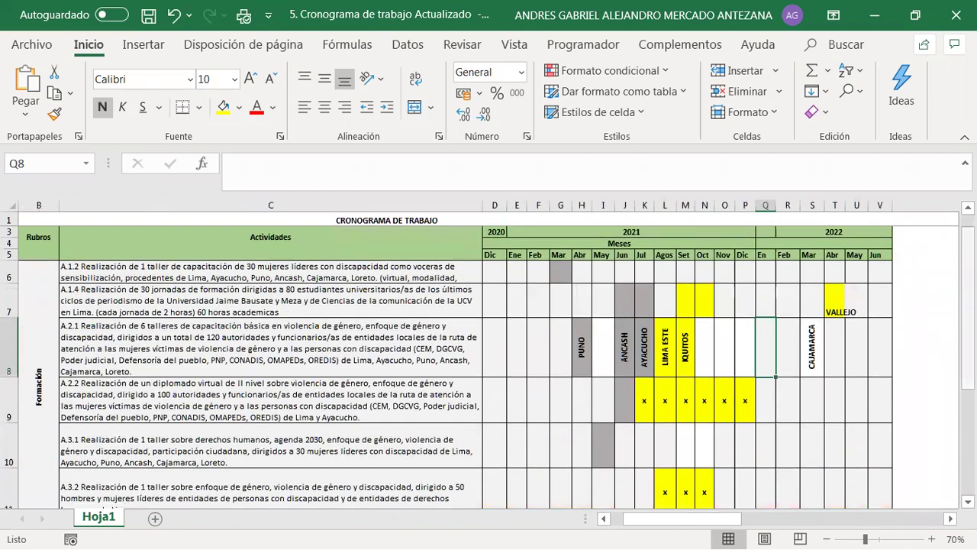
scroll(912, 283, "up", 1)
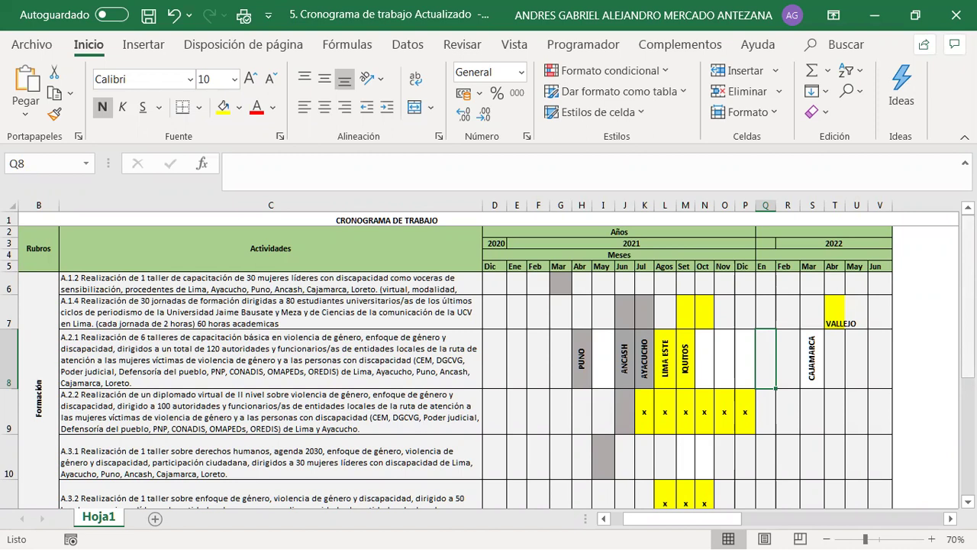
scroll(489, 359, "down", 1)
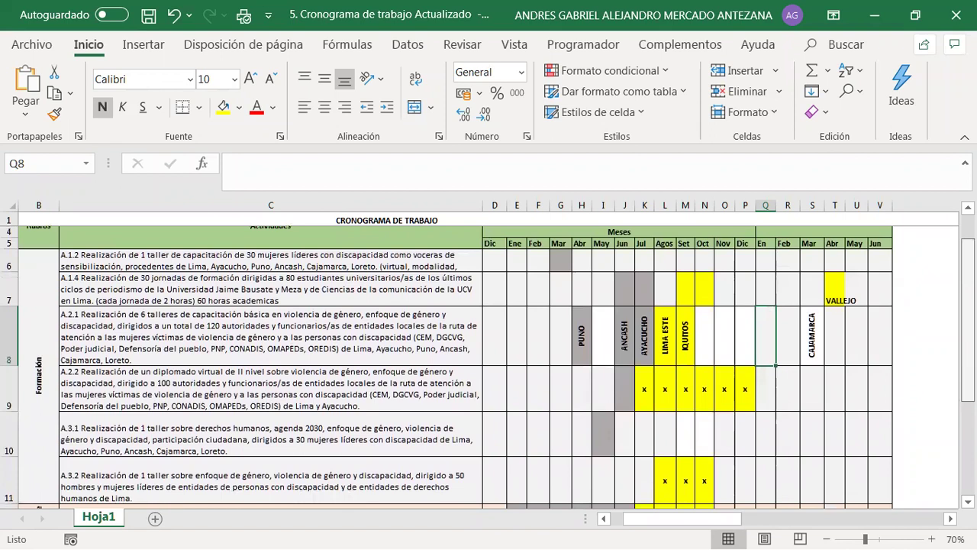
scroll(488, 366, "up", 1)
scroll(506, 367, "down", 1)
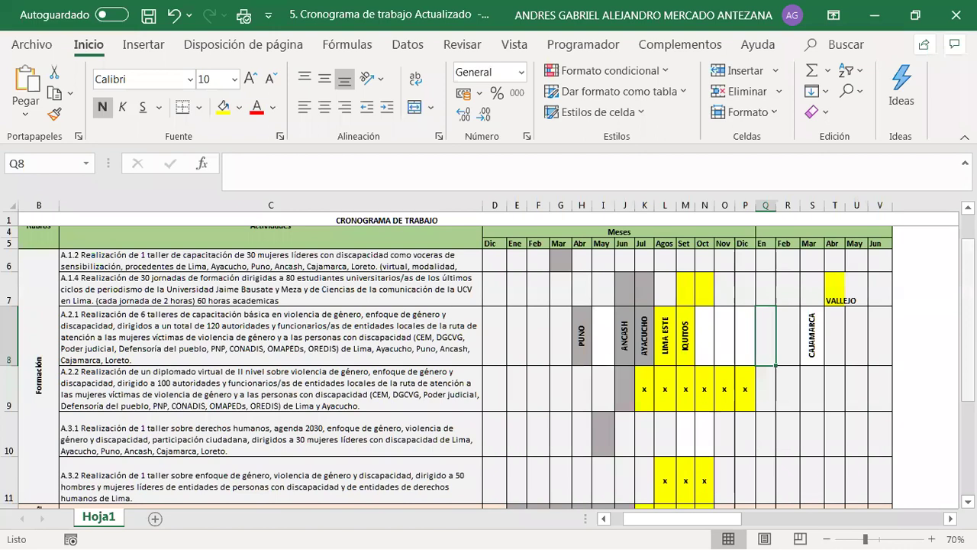
left_click(810, 345)
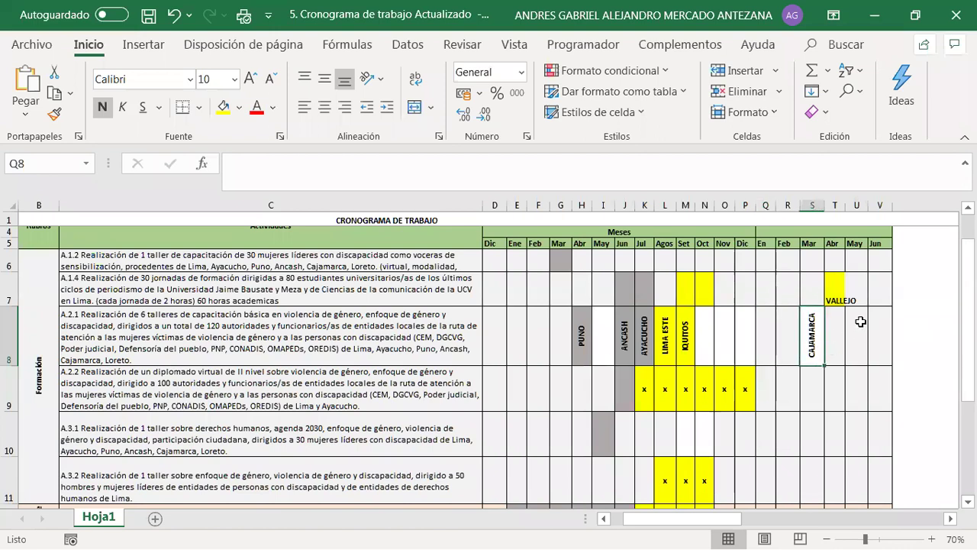
left_click(839, 289)
left_click(814, 345)
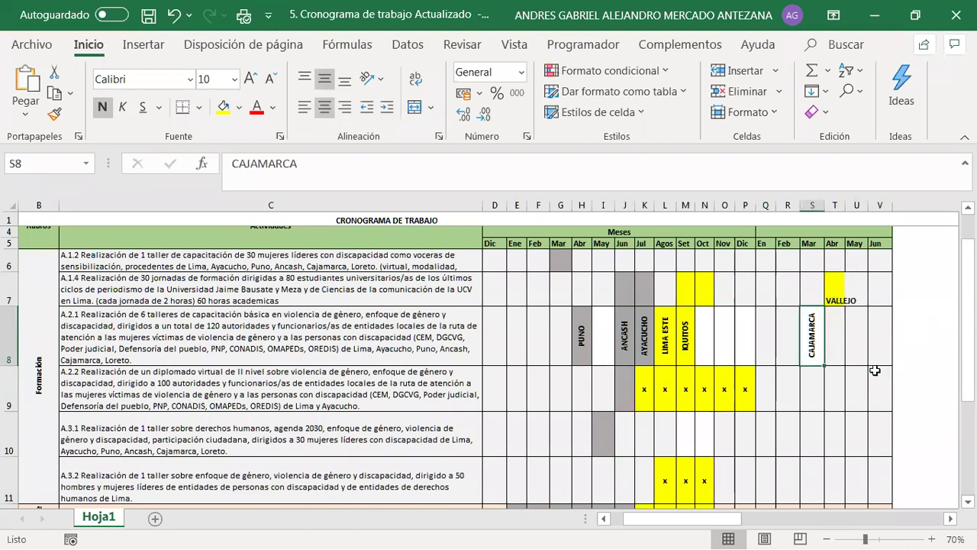
Clear the October and December x marks from activity A.1.1, the 20 encounters with media journalists
scroll(489, 367, "down", 2)
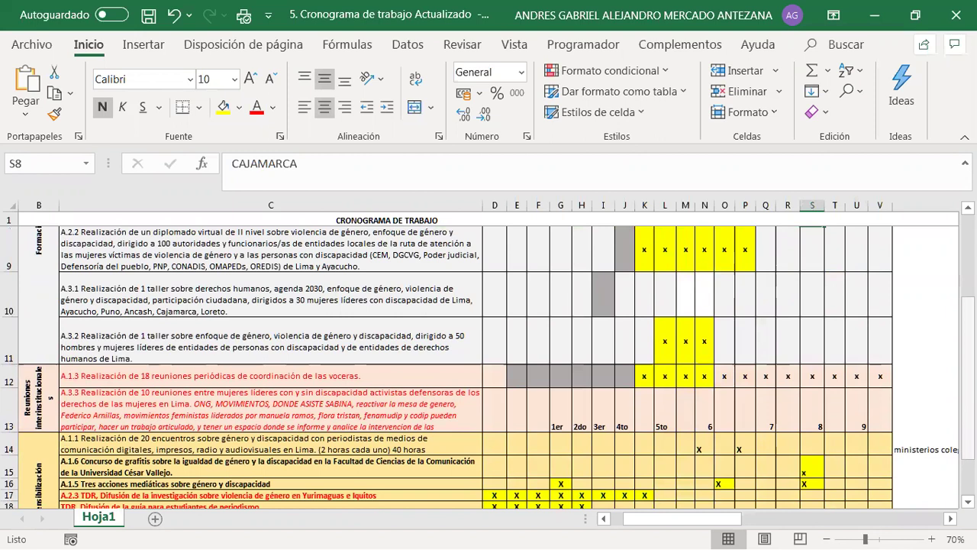
scroll(836, 348, "down", 1)
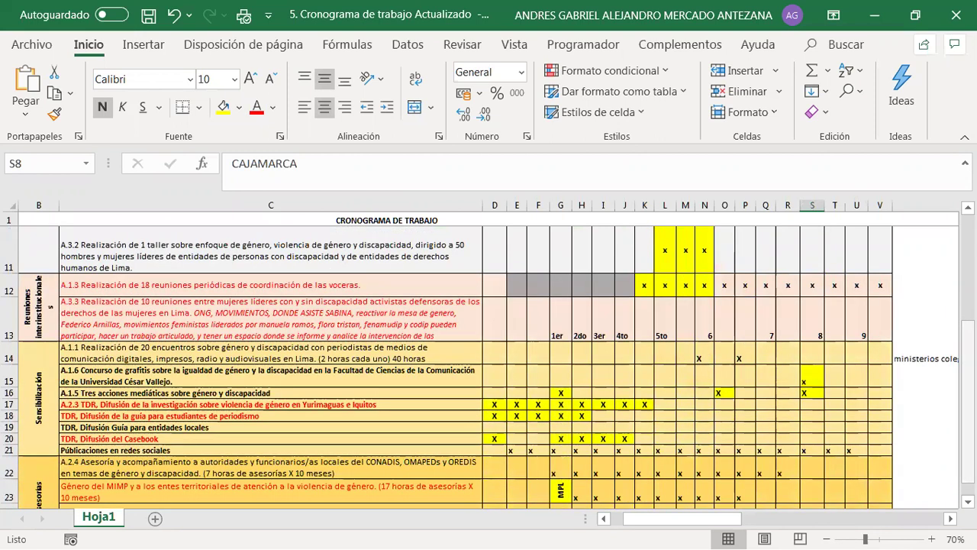
scroll(488, 370, "down", 1)
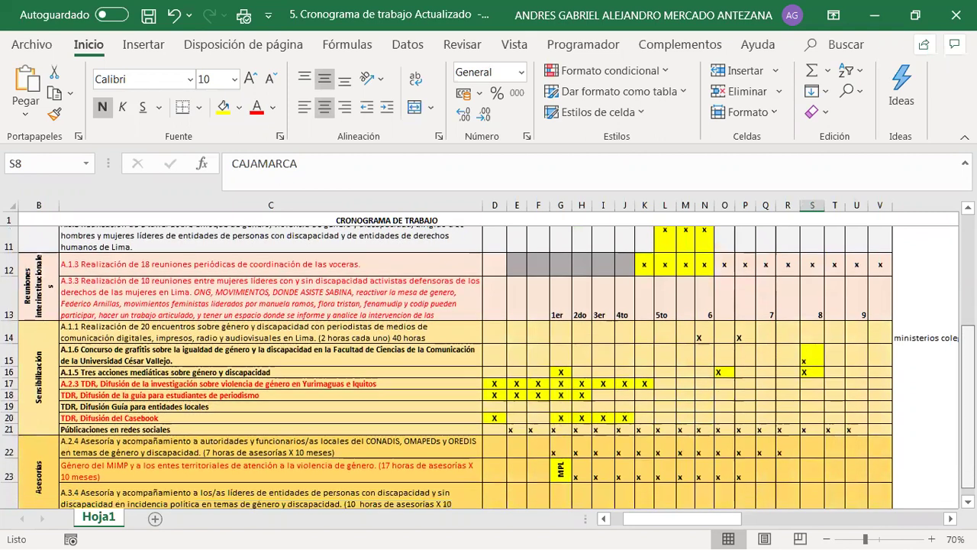
scroll(224, 395, "up", 1)
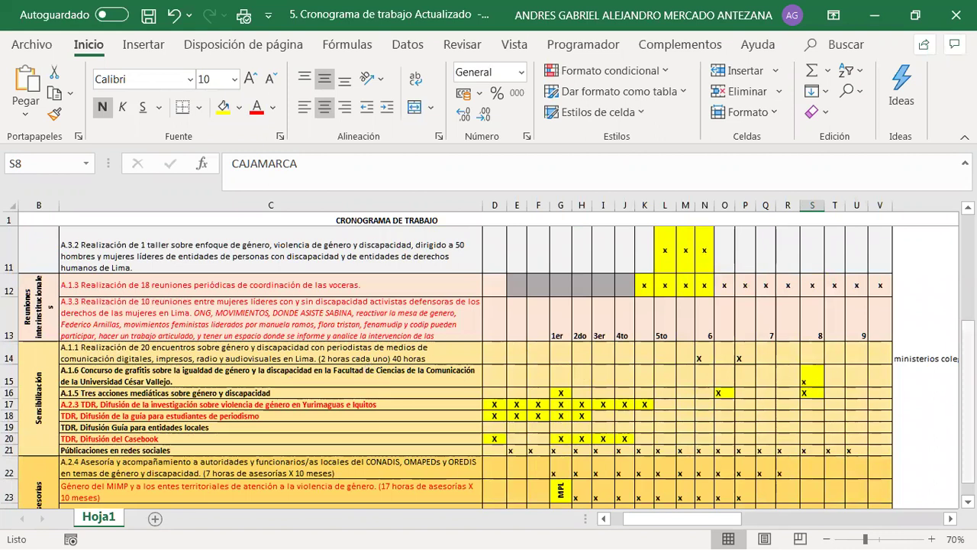
scroll(489, 367, "up", 3)
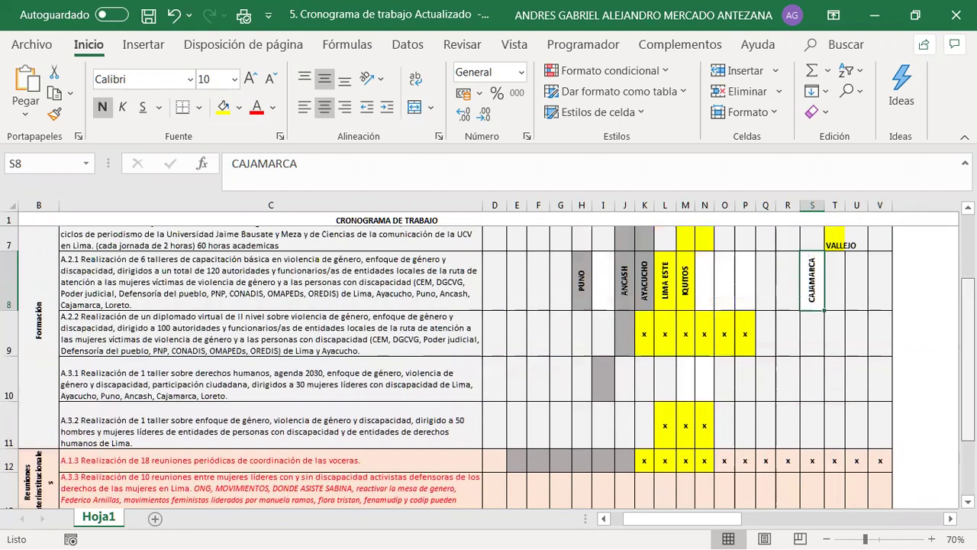
scroll(705, 402, "down", 3)
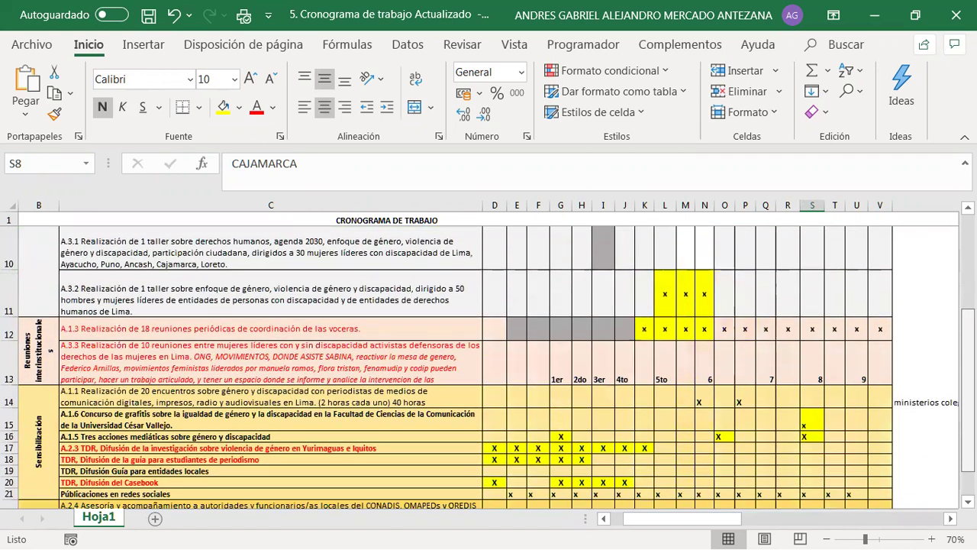
left_click(705, 402)
left_click_drag(706, 403, 747, 405)
key("Delete")
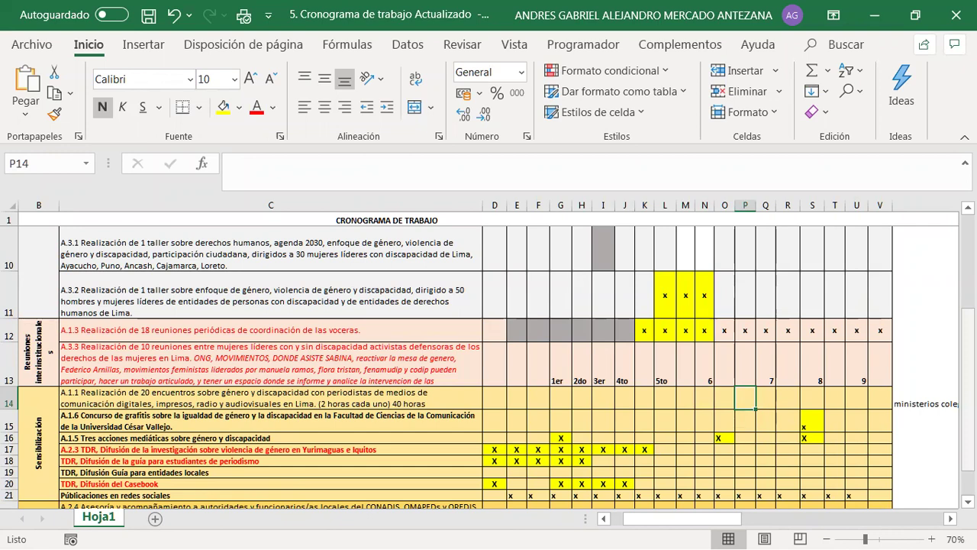
Compare the month headers with the training workshops, the diploma course and the periodic spokeswomen meetings
scroll(489, 367, "up", 5)
scroll(488, 367, "down", 1)
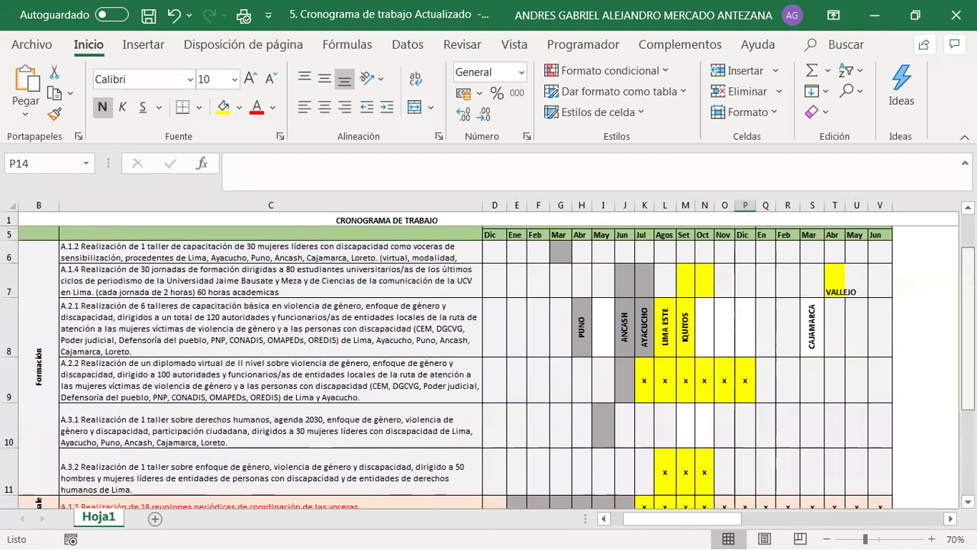
scroll(489, 366, "down", 1)
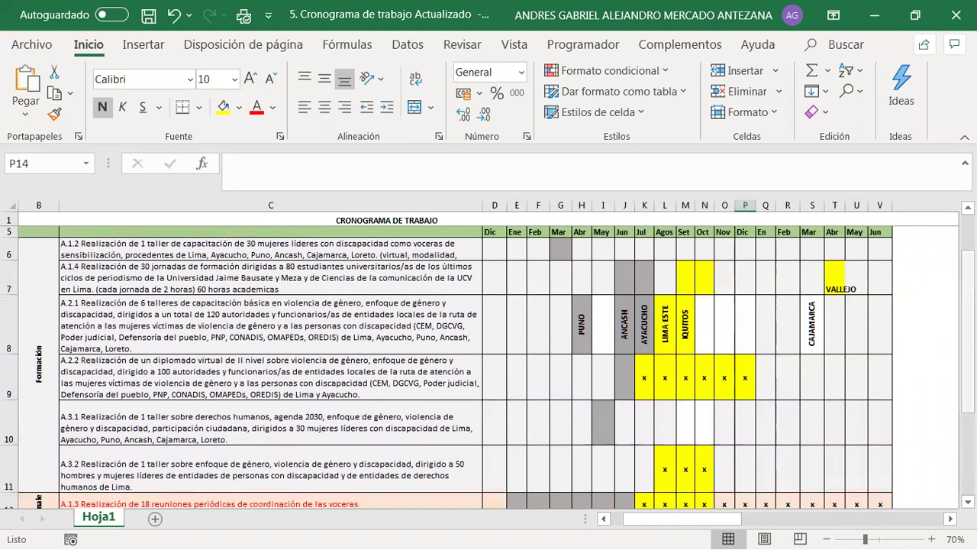
scroll(489, 367, "up", 1)
scroll(489, 367, "down", 3)
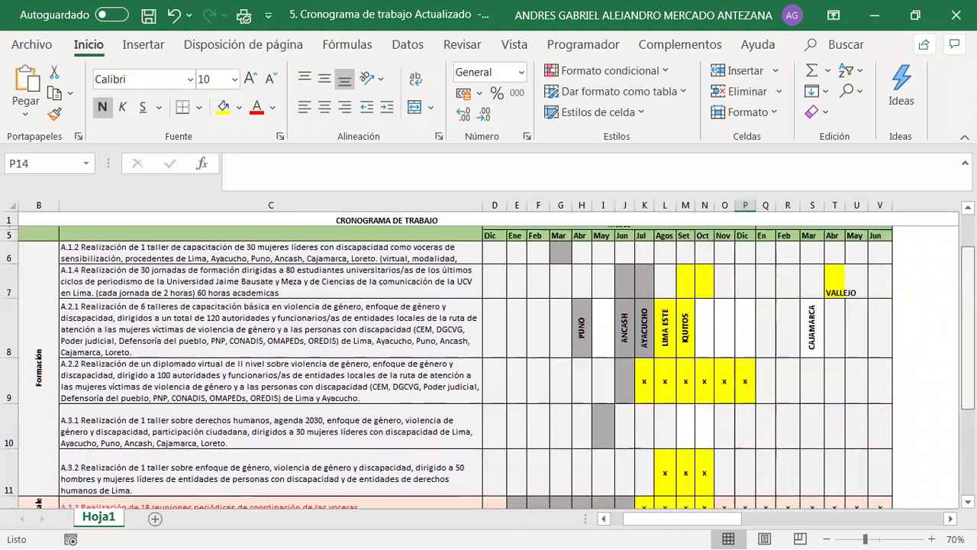
scroll(489, 367, "down", 2)
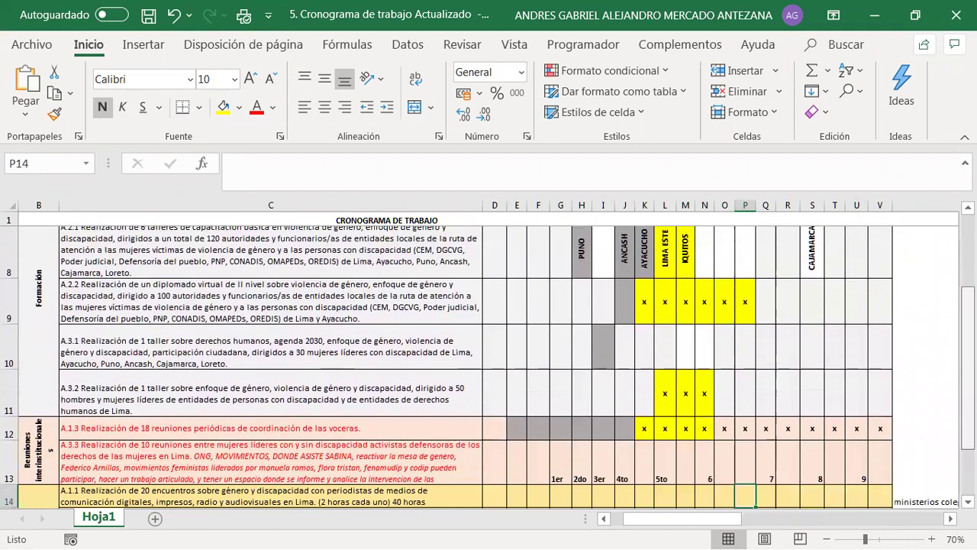
scroll(489, 366, "up", 2)
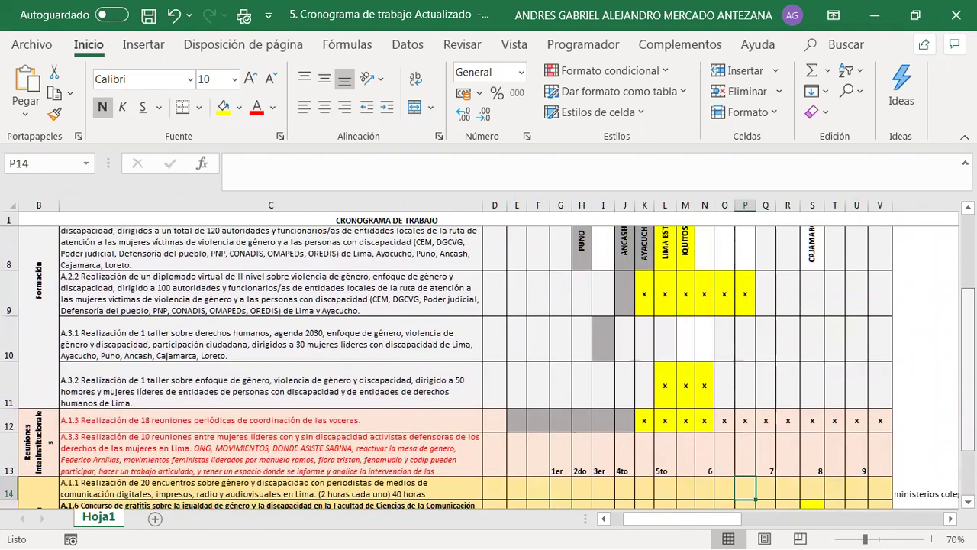
scroll(489, 366, "up", 1)
scroll(489, 367, "up", 2)
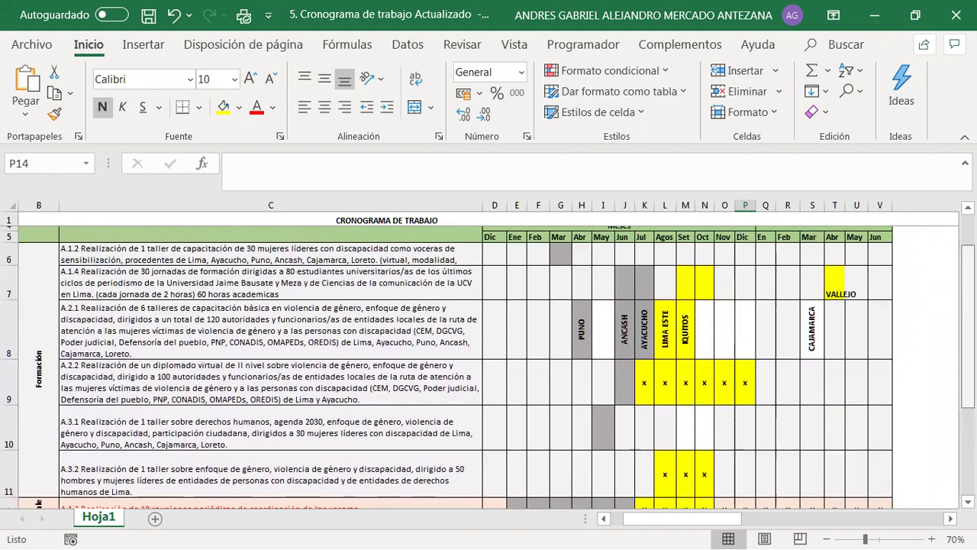
Recheck the schedule from the month headers through the A.1.1 journalist encounters and the other awareness rows
scroll(489, 367, "down", 1)
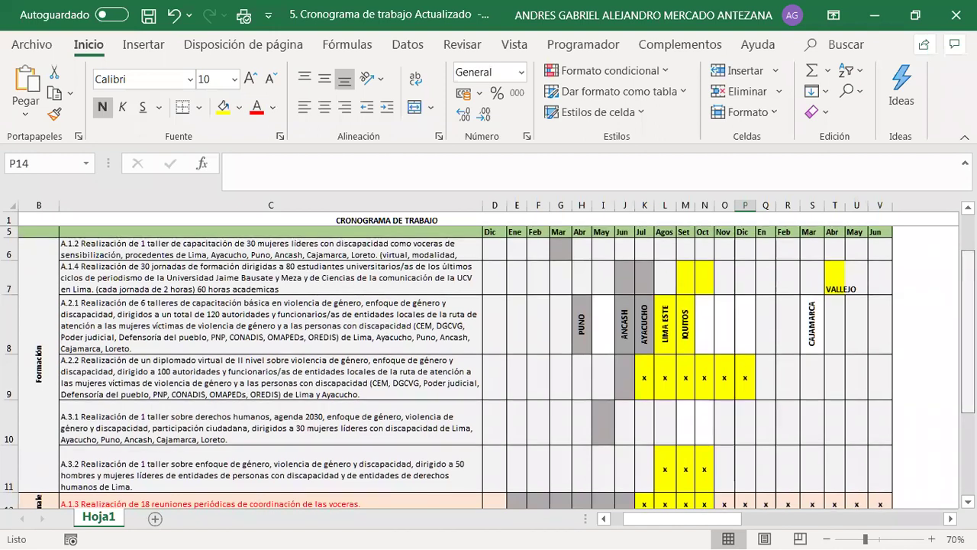
scroll(458, 358, "down", 1)
scroll(458, 366, "down", 1)
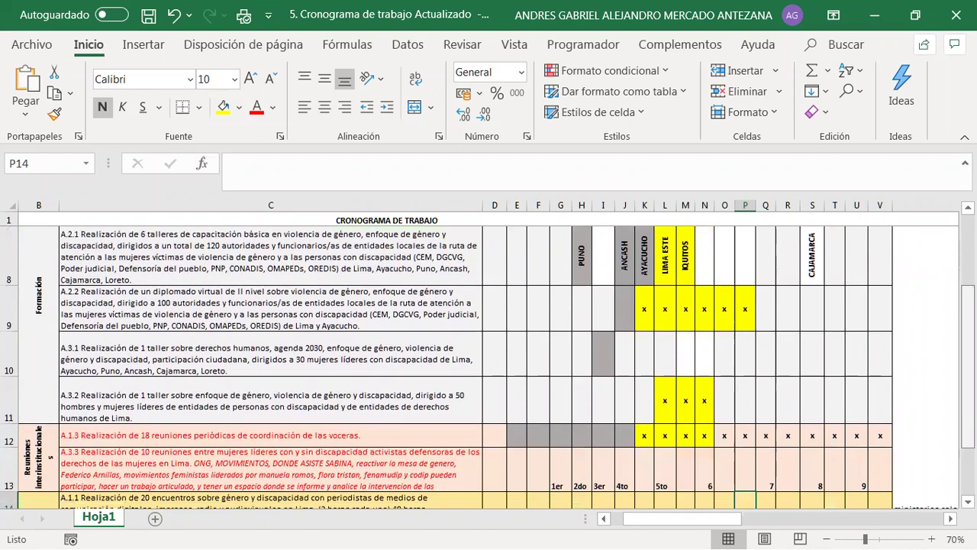
scroll(458, 367, "down", 1)
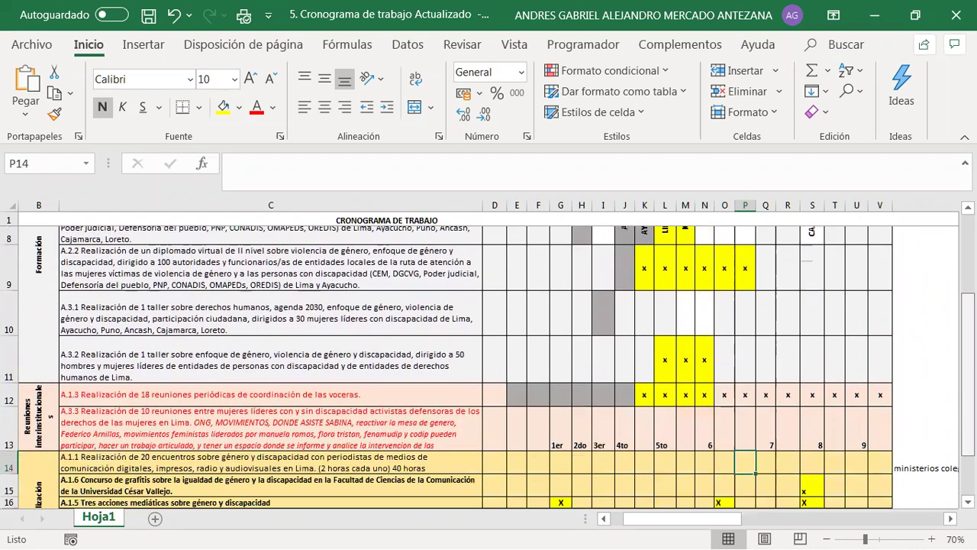
scroll(458, 366, "up", 3)
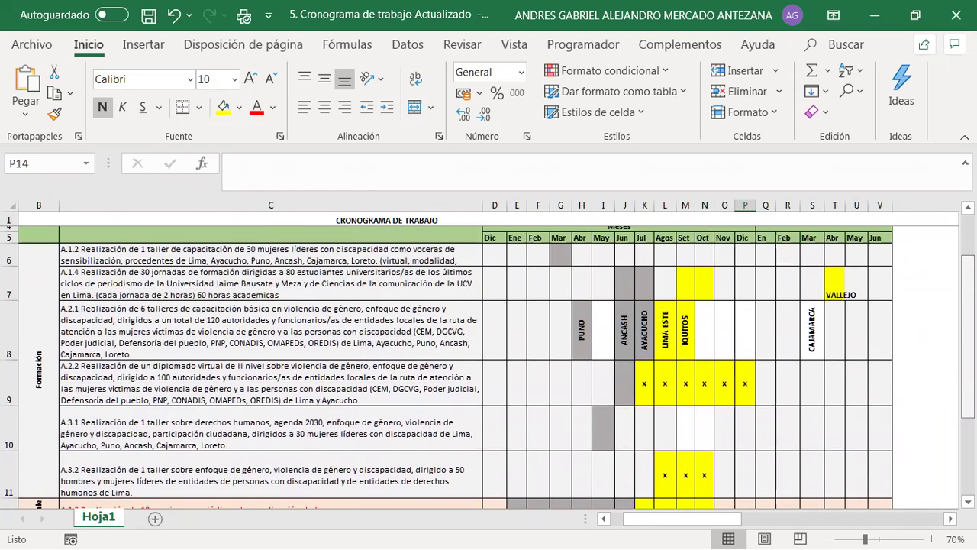
scroll(458, 366, "down", 3)
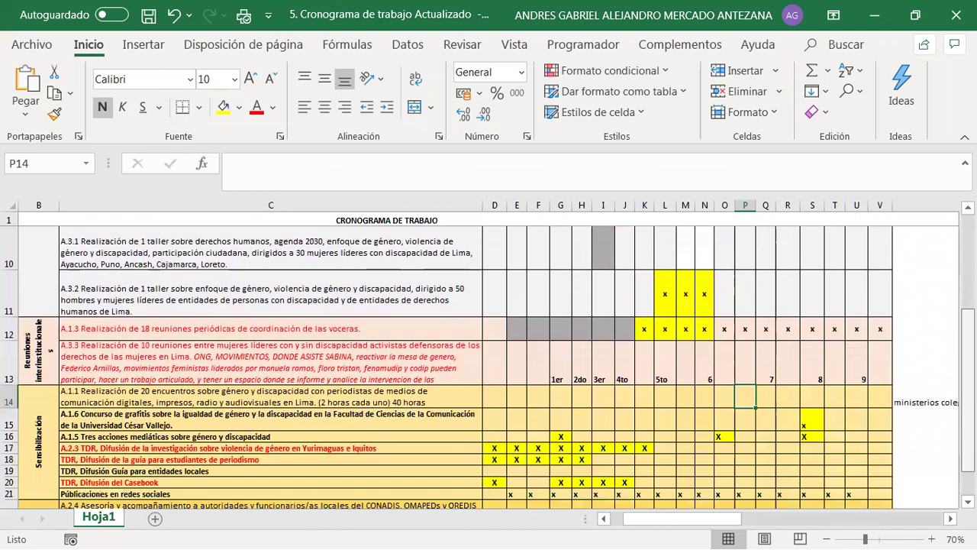
scroll(458, 366, "up", 3)
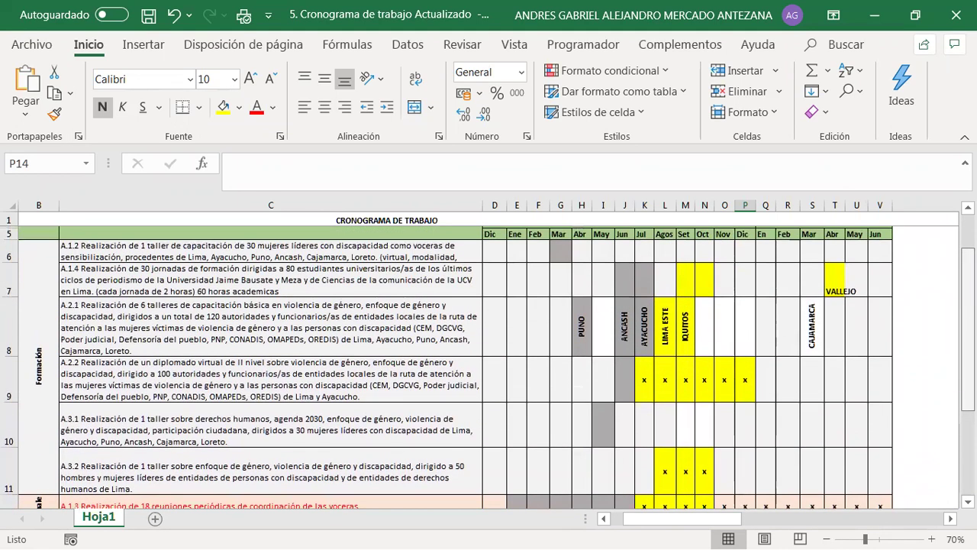
Mark November 2021 with an x for activity A.1.1, the 20 encounters with media journalists
scroll(458, 367, "down", 1)
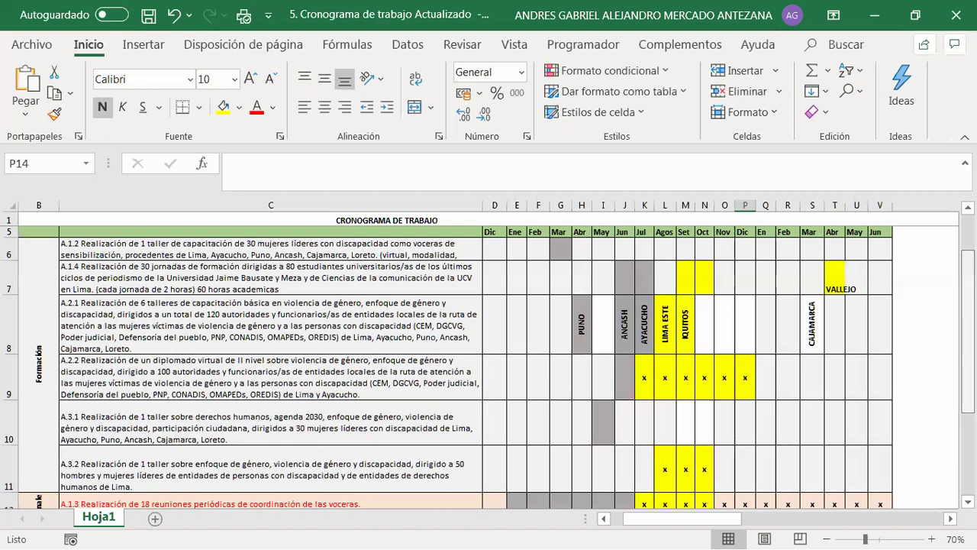
scroll(458, 367, "down", 3)
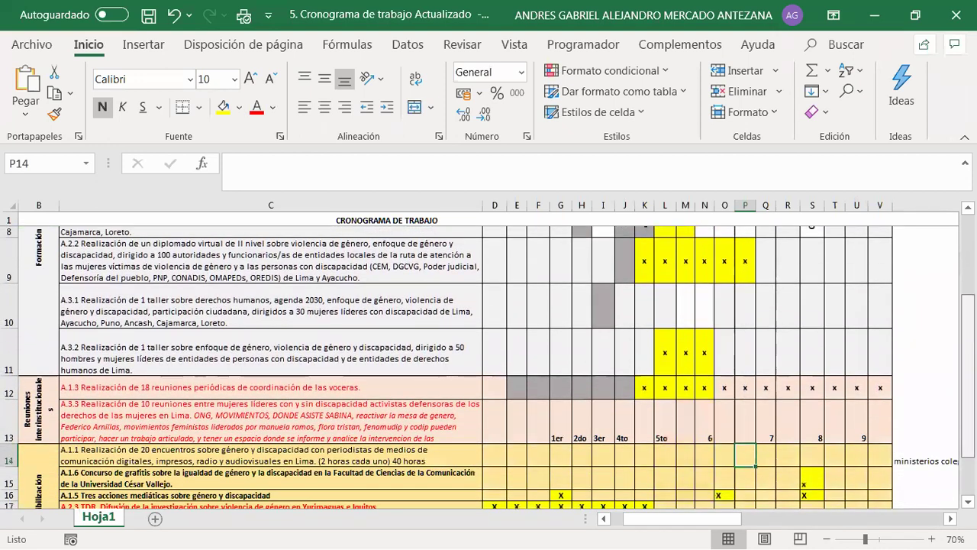
scroll(739, 470, "down", 1)
left_click(710, 446)
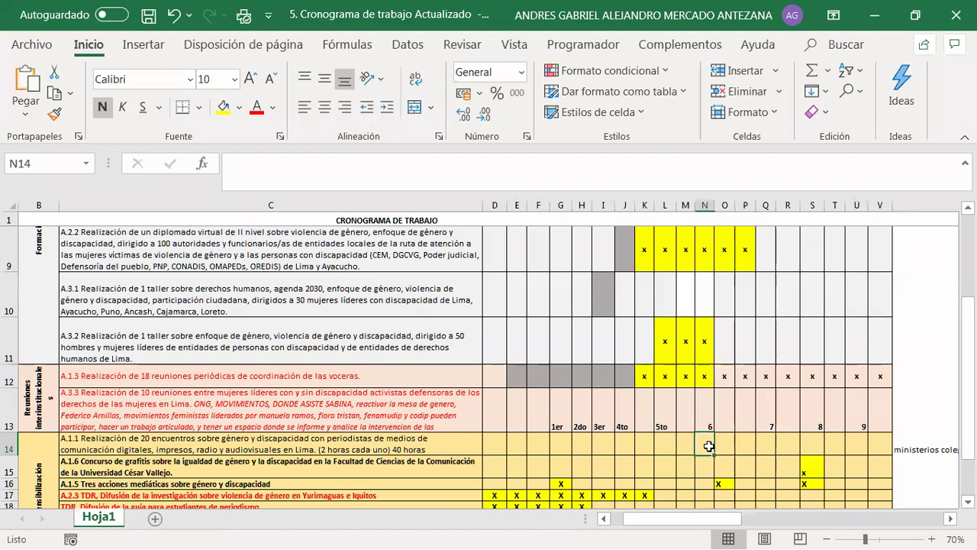
left_click(722, 448)
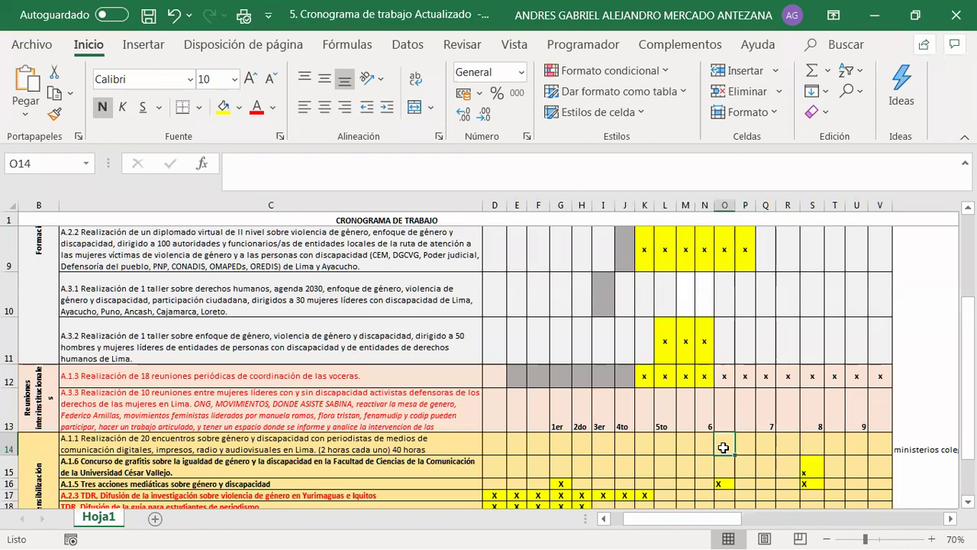
type("x")
left_click(780, 448)
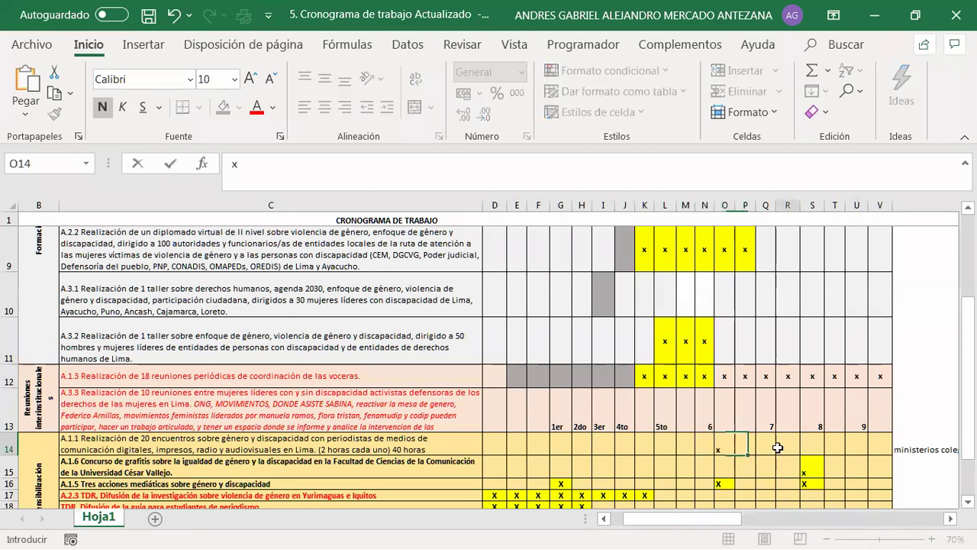
Centre the marks horizontally and vertically across O14:S16, covering November to March of the first three awareness activities
mouse_move(725, 449)
left_mouse_down()
mouse_move(726, 484)
mouse_move(825, 489)
left_mouse_up()
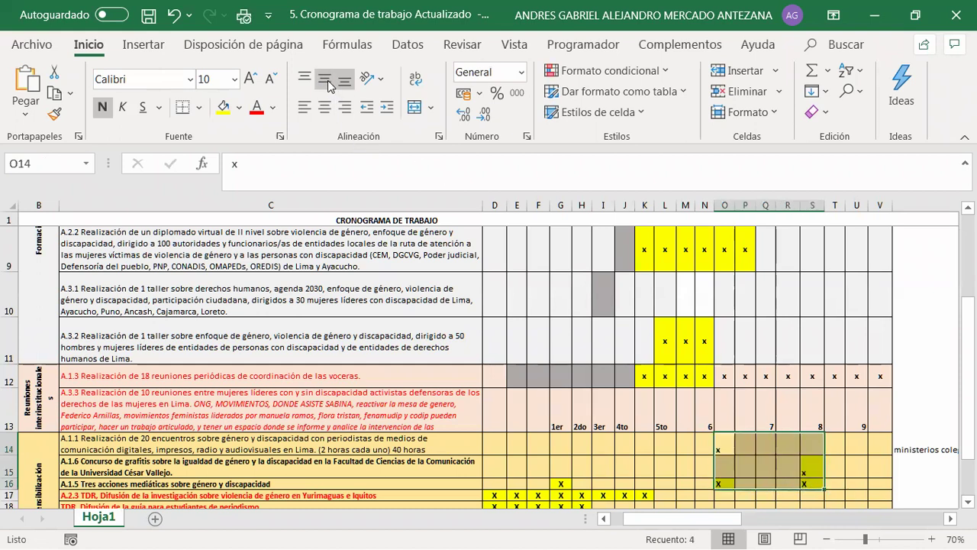
left_click(325, 109)
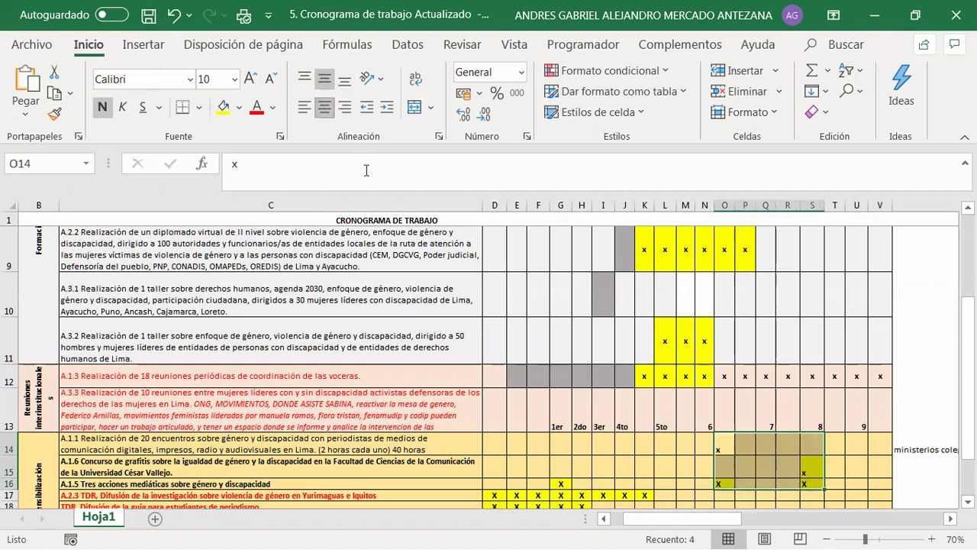
left_click(878, 467)
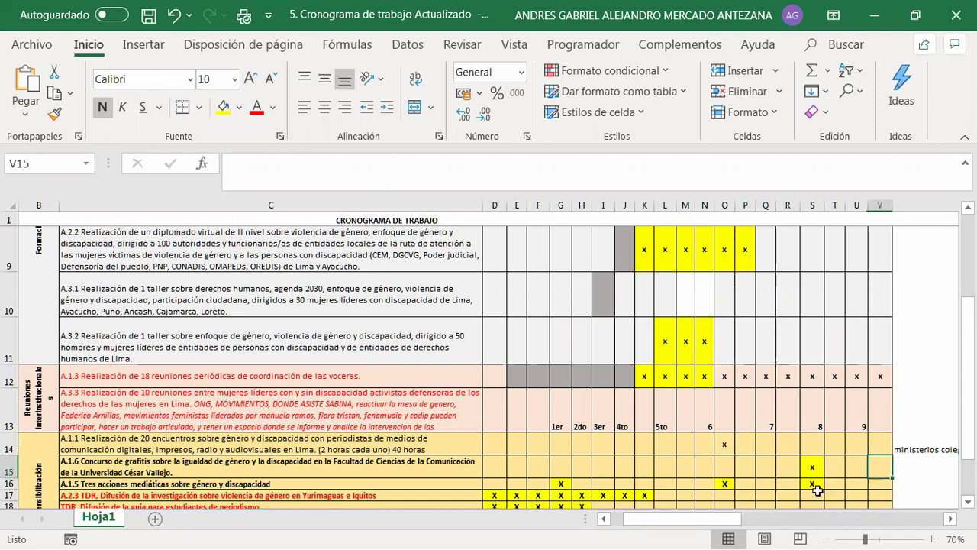
Fill the November mark of activity A.1.1 with yellow, like the November mark of A.1.5
left_click(725, 445)
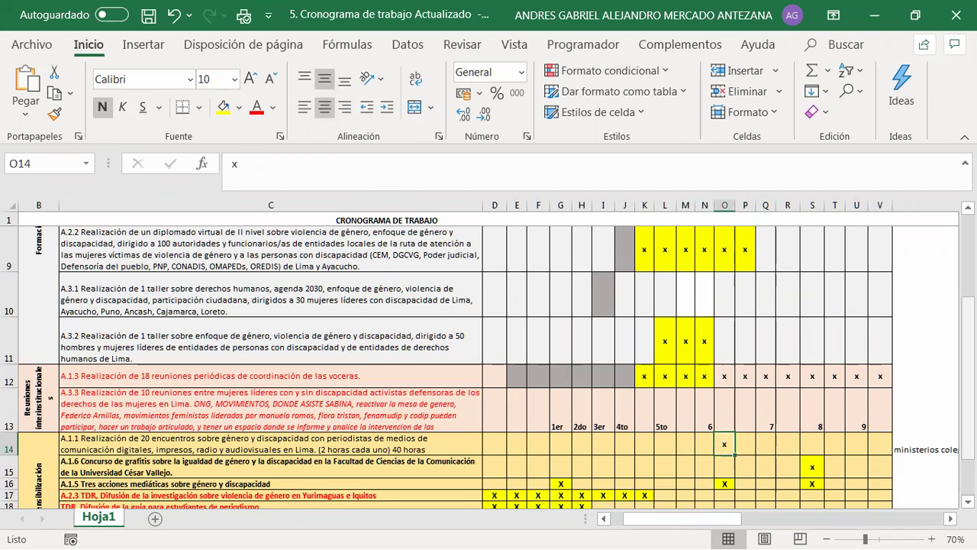
scroll(489, 367, "down", 1)
scroll(720, 492, "up", 1)
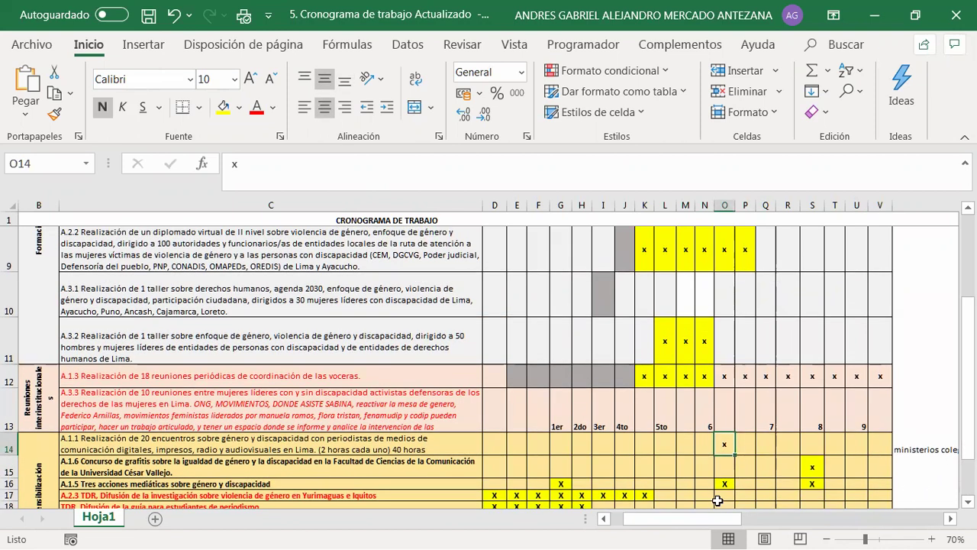
left_click(725, 484)
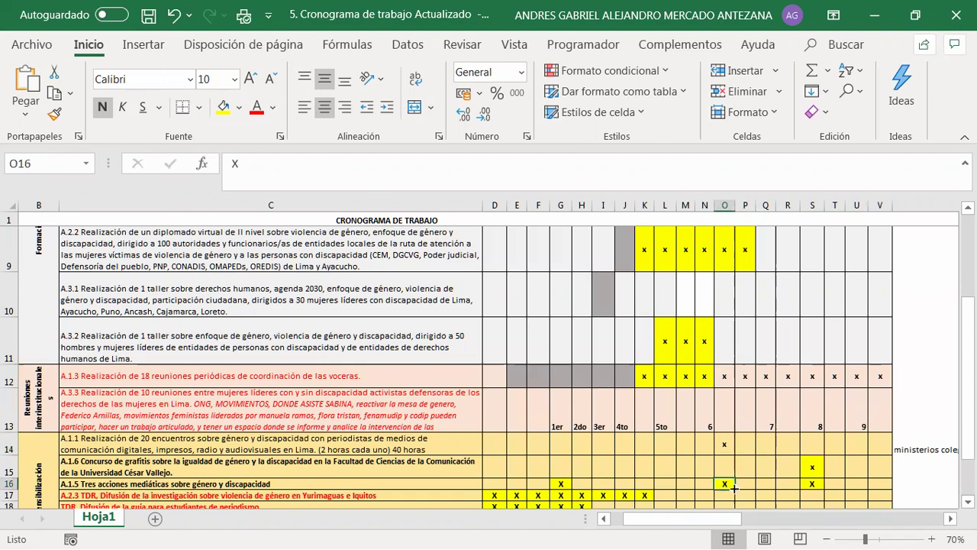
left_click(726, 447)
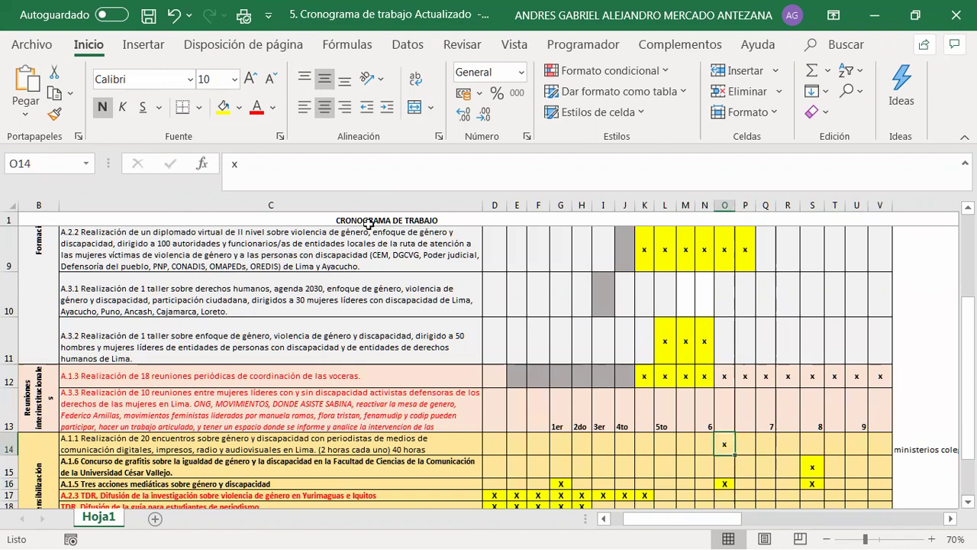
left_click(223, 107)
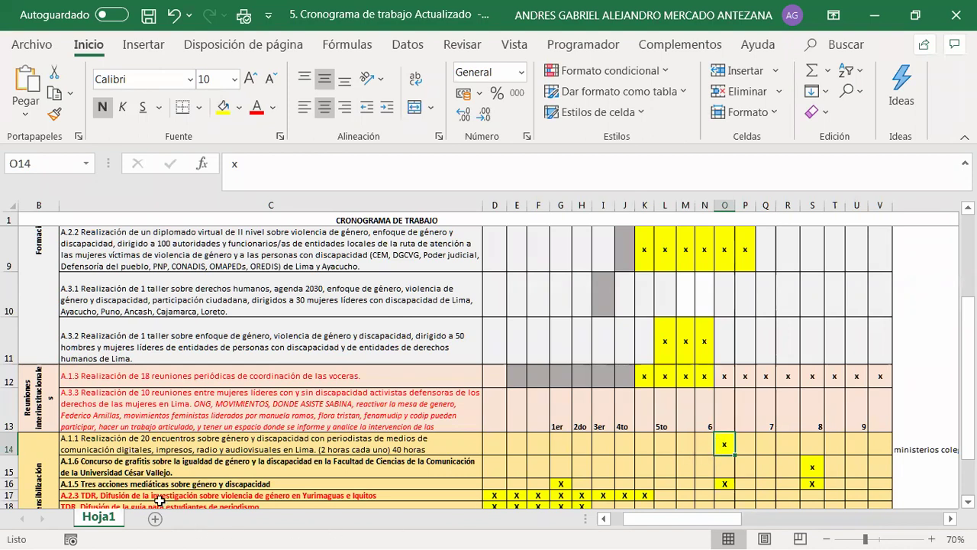
Increase the row heights of the Sensibilización block, making rows 14 and 15 tall enough for their full two-line text
left_click(224, 474)
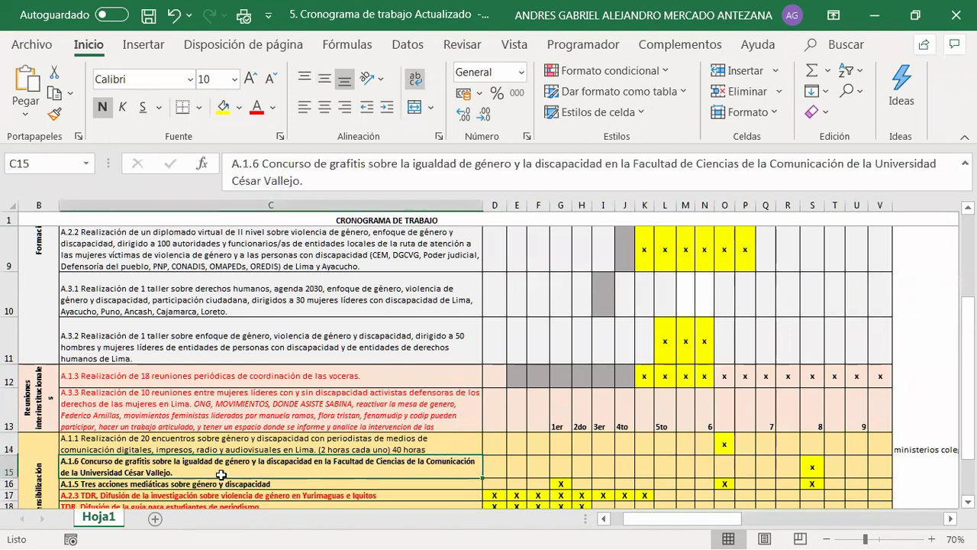
scroll(223, 475, "down", 1)
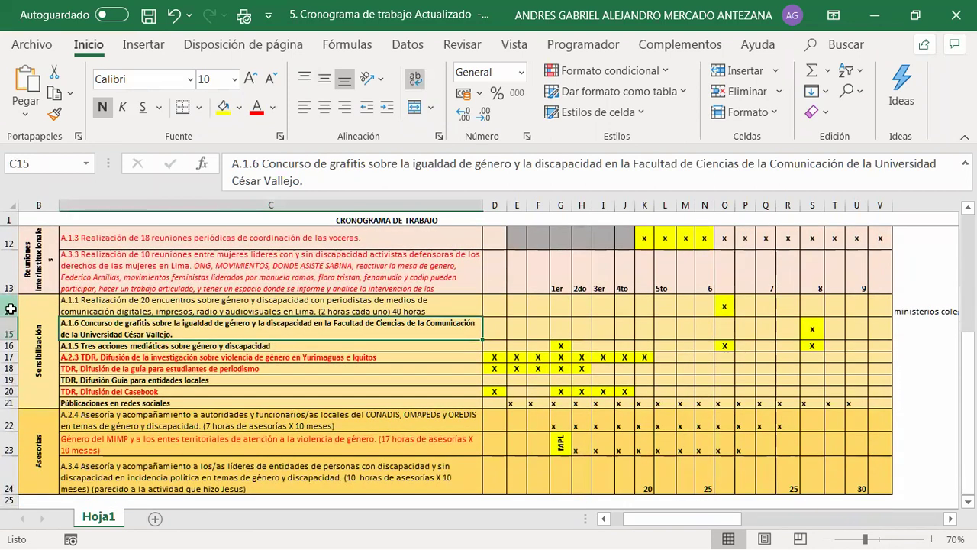
left_click(12, 310)
left_click(12, 372, "shift")
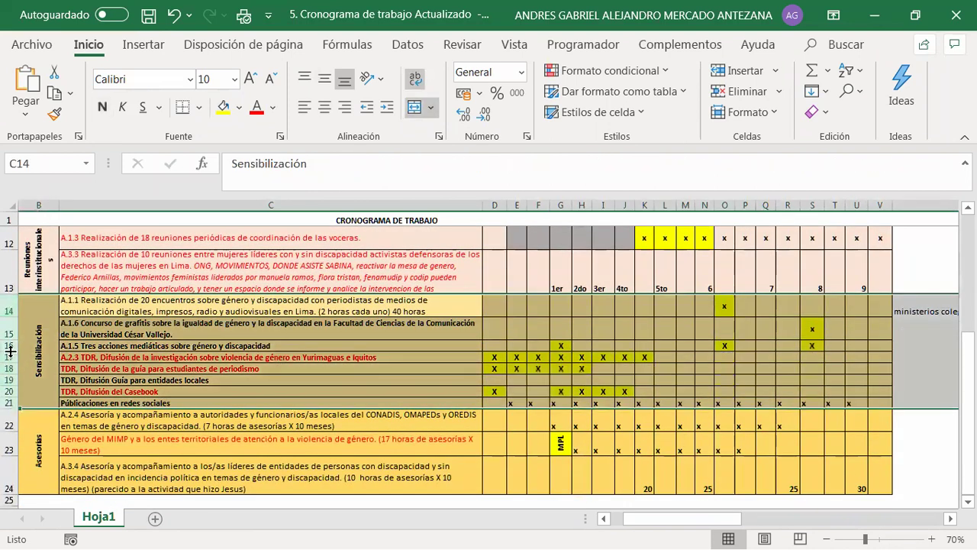
left_click_drag(9, 351, 9, 357)
left_click(119, 356)
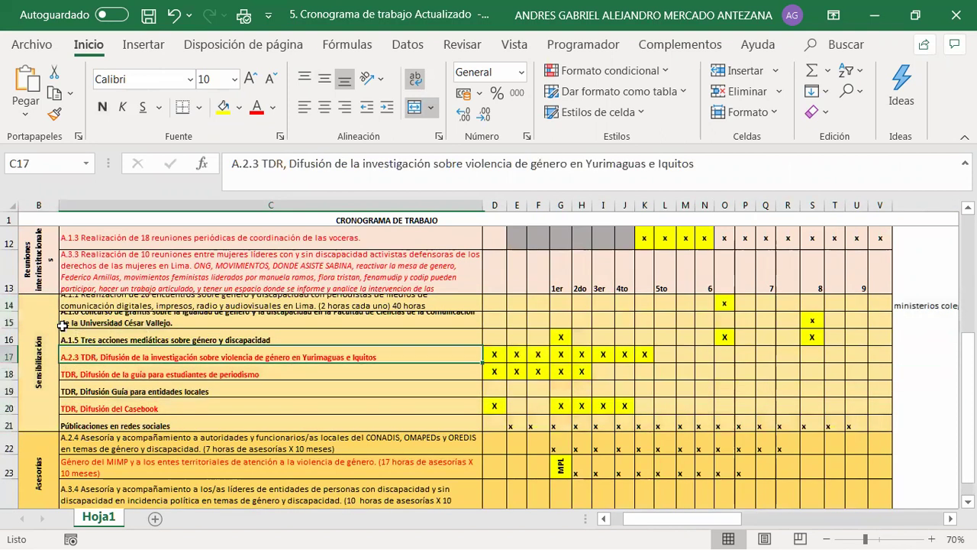
left_click_drag(9, 311, 12, 350)
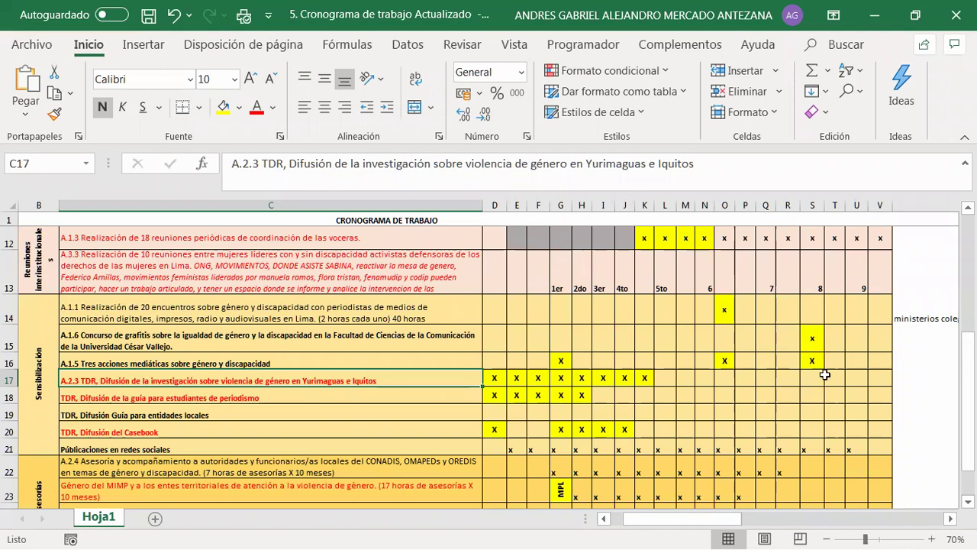
Check the month headers and add an x with yellow fill for February 2022 in activity A.1.1
left_click(723, 315)
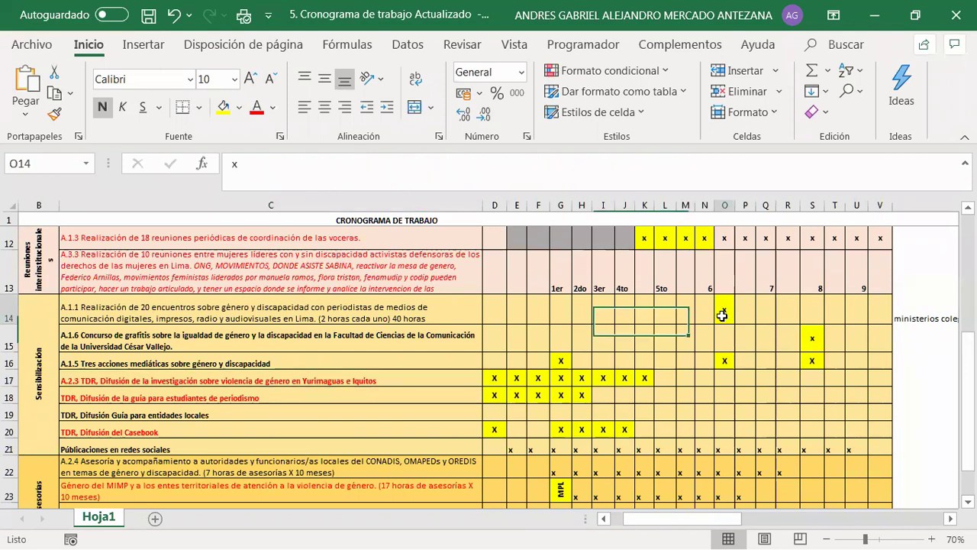
scroll(458, 366, "up", 3)
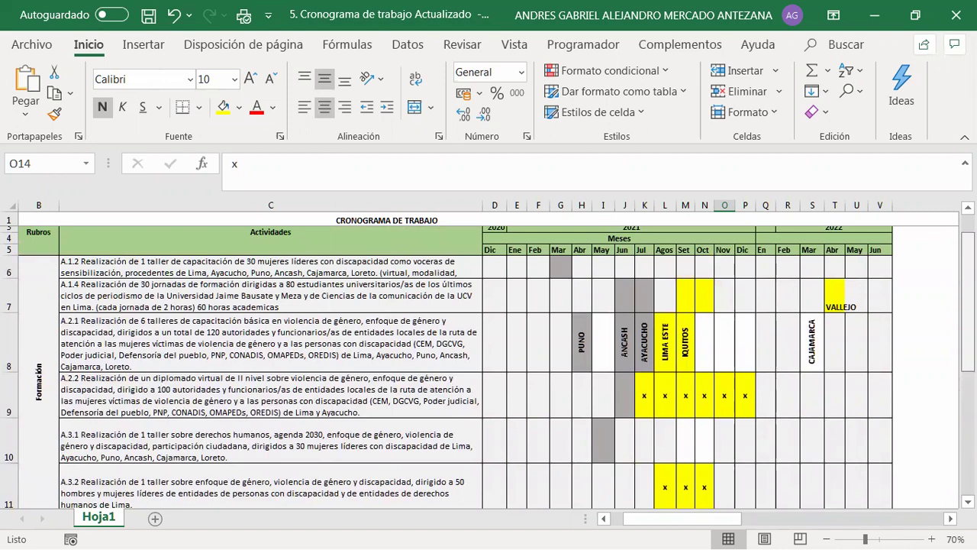
scroll(489, 359, "down", 1)
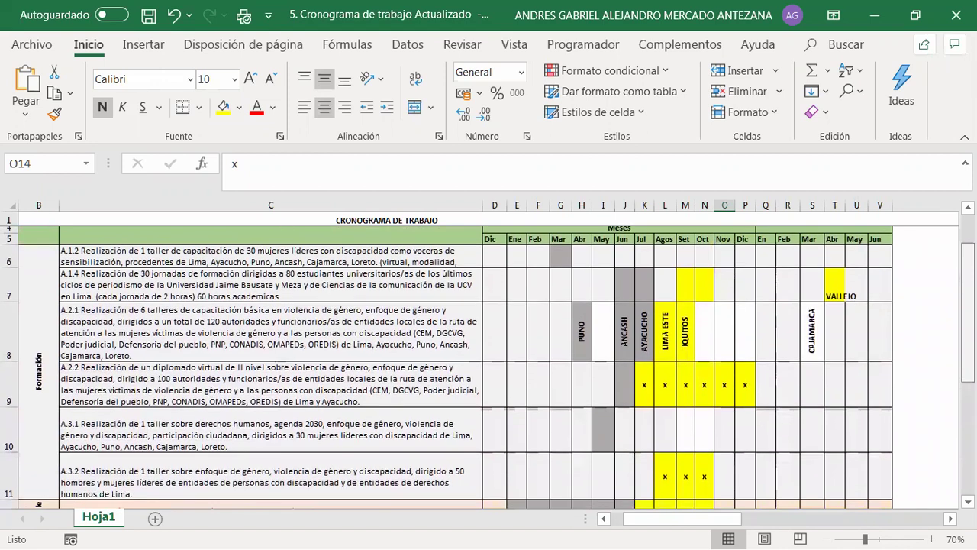
scroll(489, 366, "down", 3)
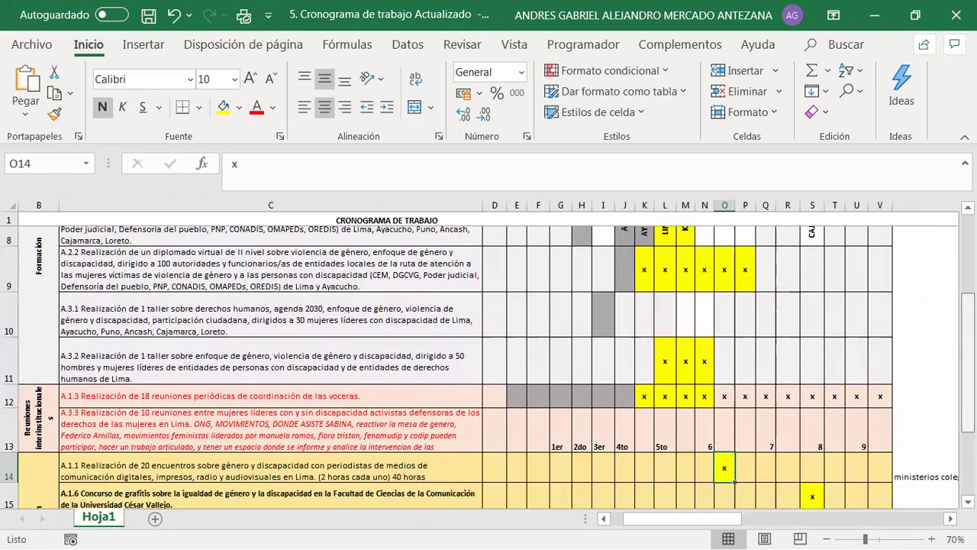
scroll(489, 366, "down", 1)
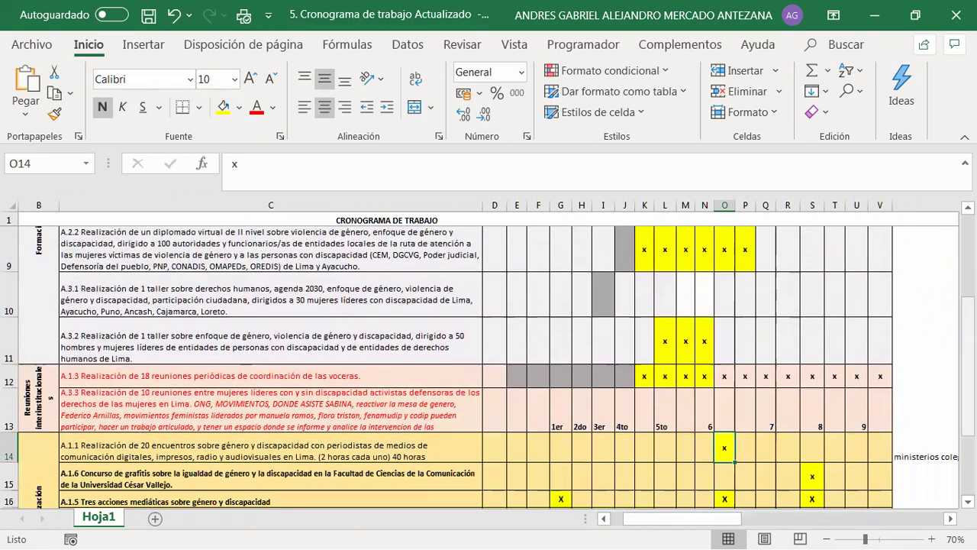
scroll(488, 367, "up", 3)
scroll(488, 366, "down", 3)
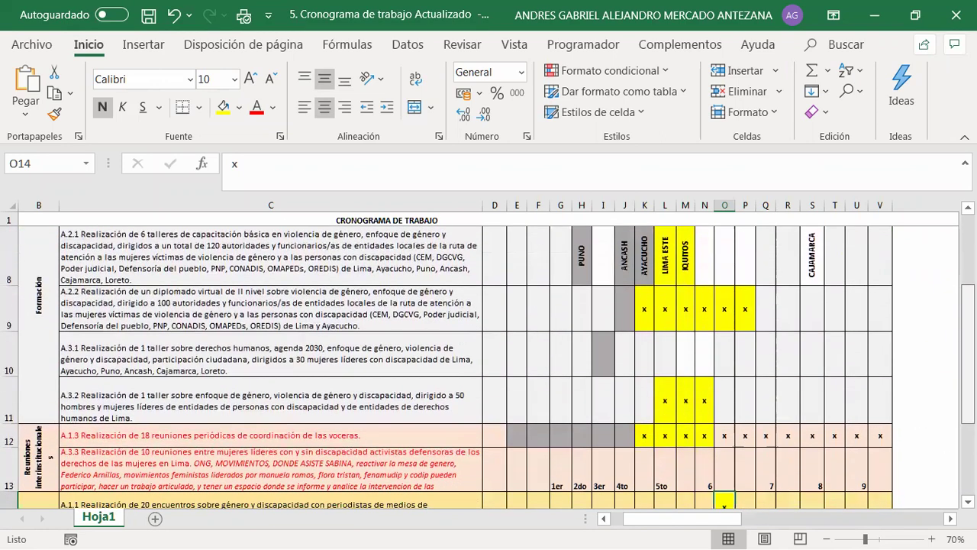
scroll(786, 297, "down", 1)
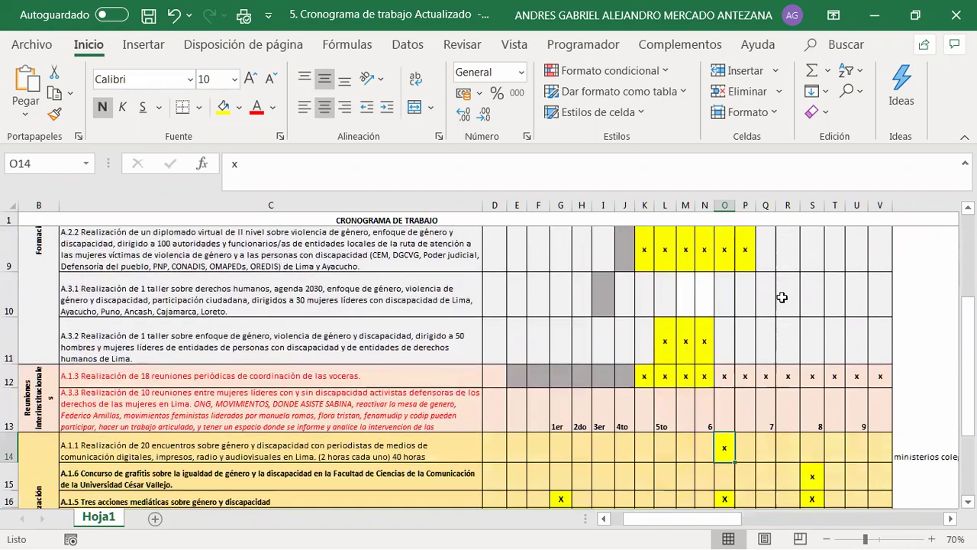
left_click(791, 456)
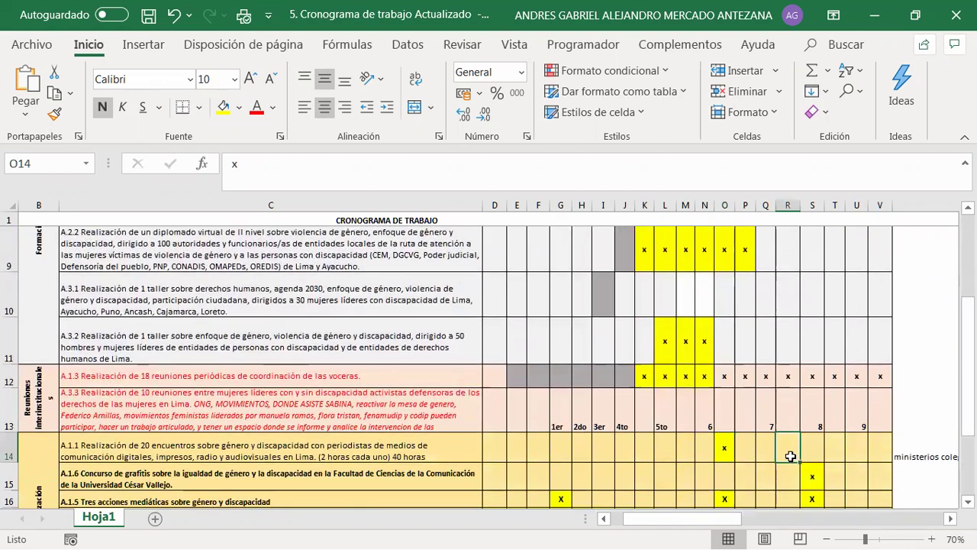
type("x")
left_click(874, 456)
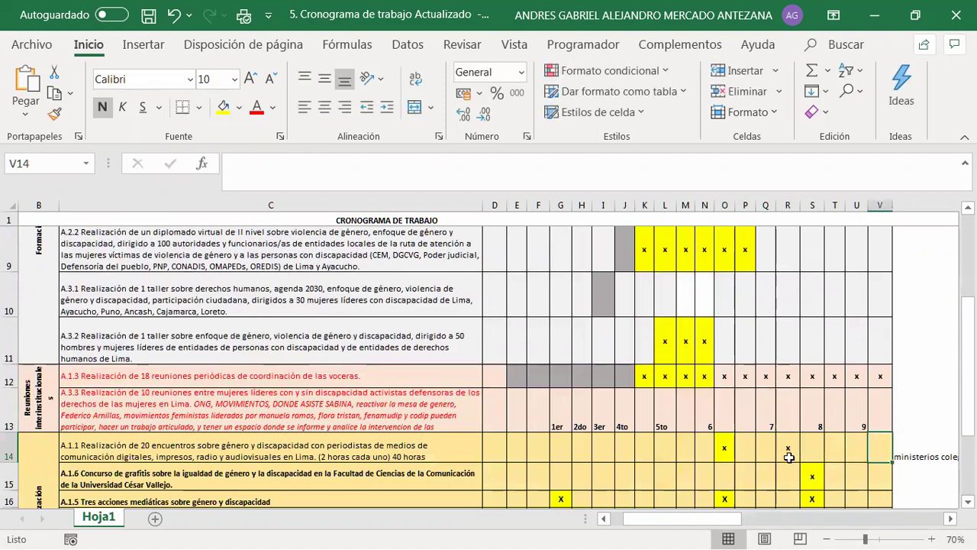
left_click(787, 453)
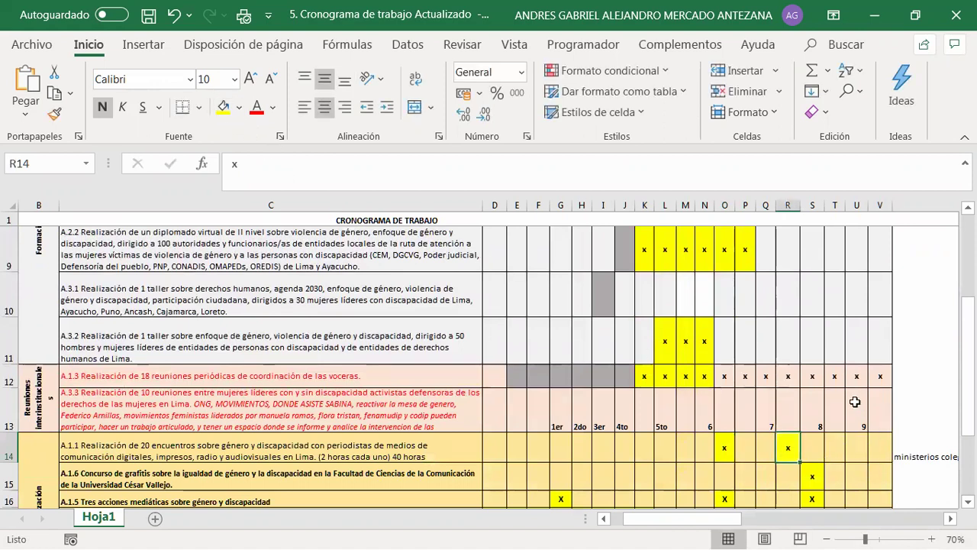
Mark May 2022 with an x for activity A.1.1
scroll(968, 305, "up", 1)
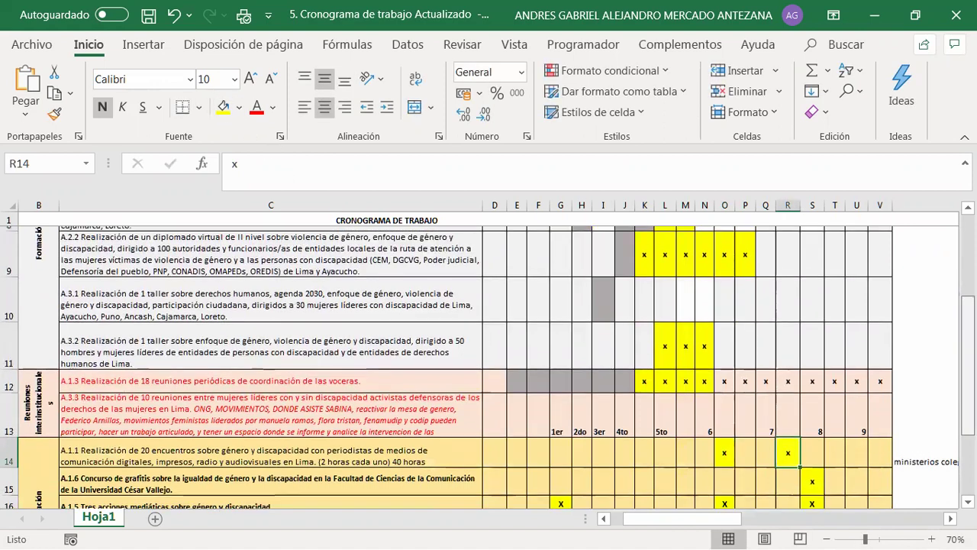
scroll(829, 418, "down", 1)
left_click(858, 456)
type("x")
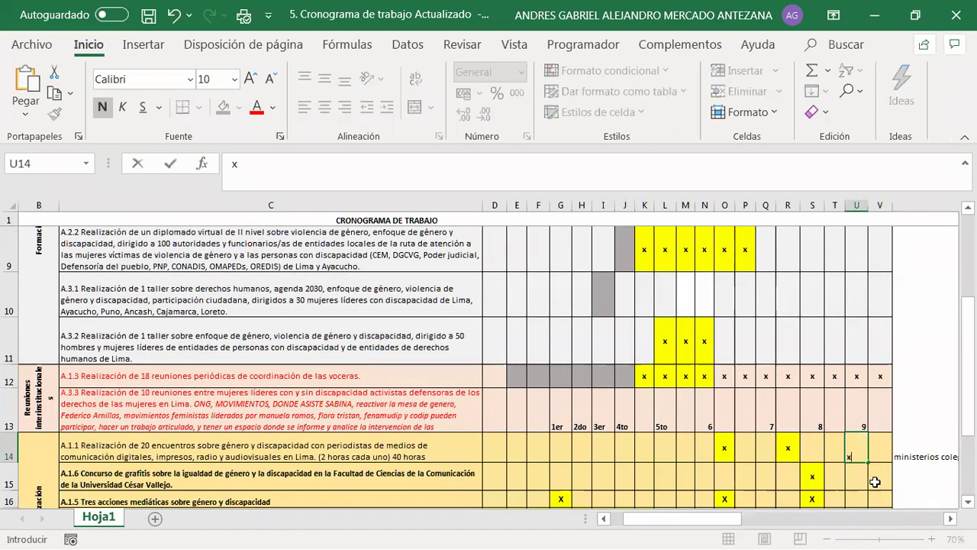
left_click(854, 497)
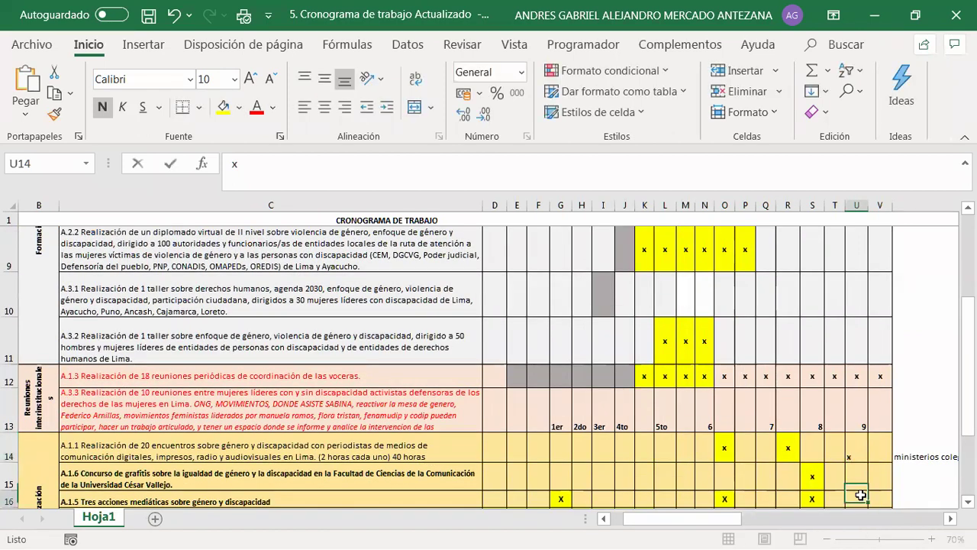
Centre the May 2022 mark of activity A.1.1 horizontally and vertically and fill its cell with yellow
left_click(861, 450)
left_click(324, 83)
left_click(325, 106)
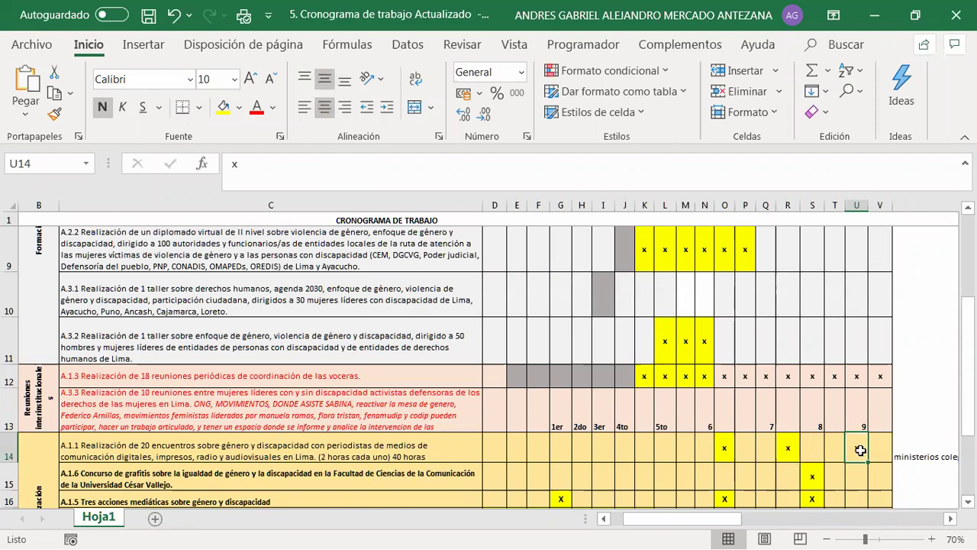
left_click(223, 107)
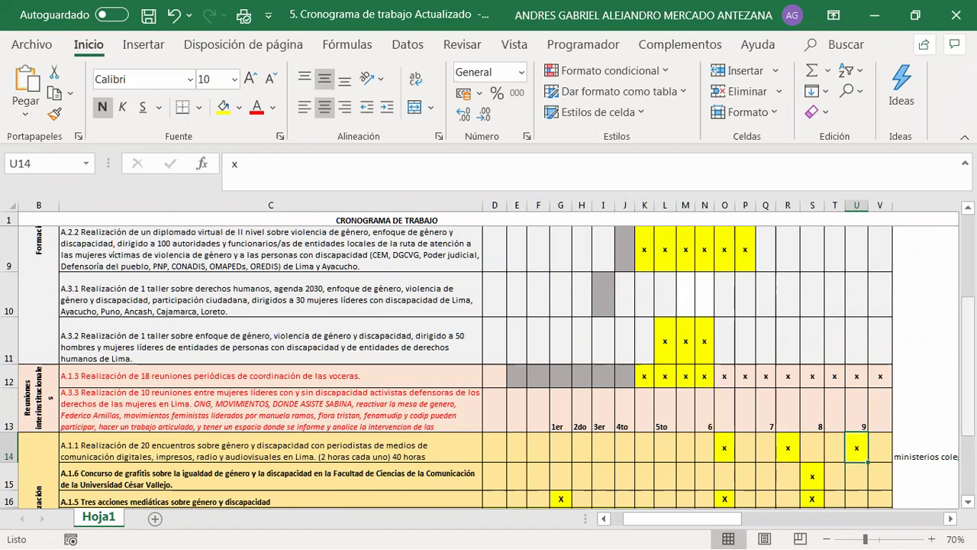
scroll(473, 367, "down", 1)
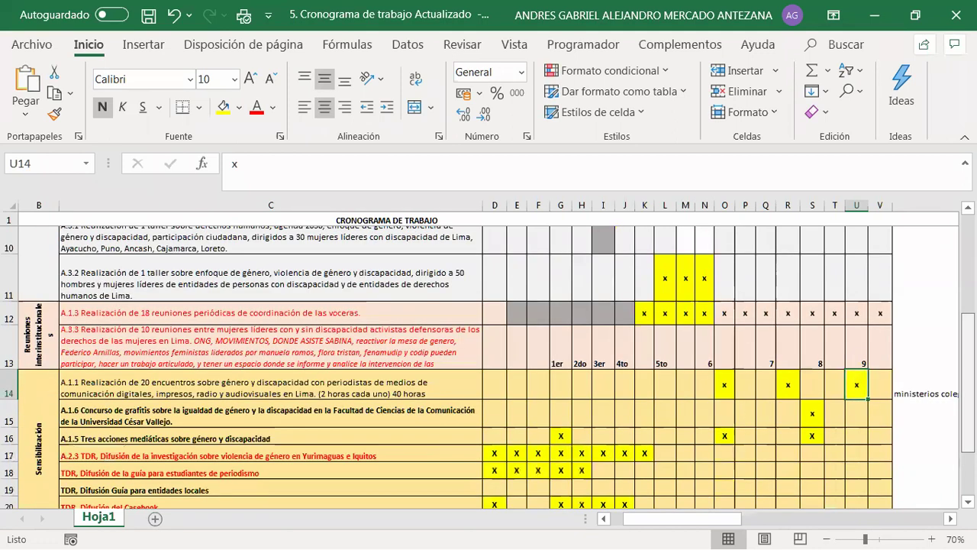
scroll(473, 366, "down", 1)
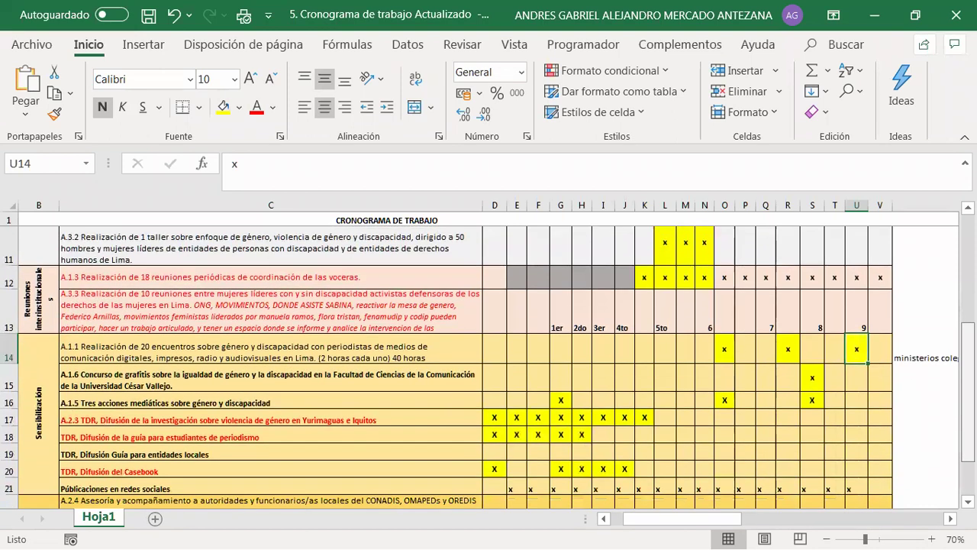
Check the A.1.6 and A.1.5 marks against the month headers and re-enter the March 2022 x for activity A.1.6
scroll(756, 385, "up", 1)
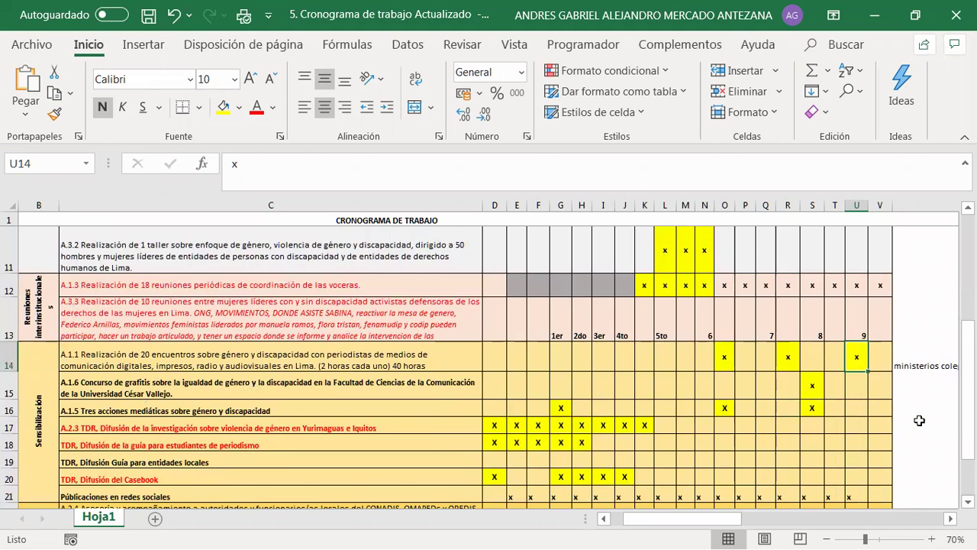
scroll(489, 367, "up", 2)
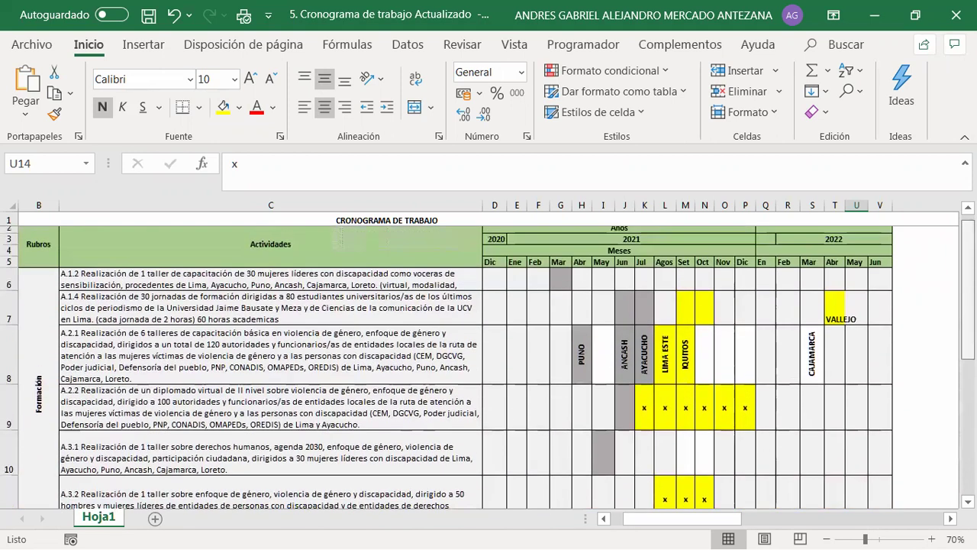
scroll(488, 366, "down", 3)
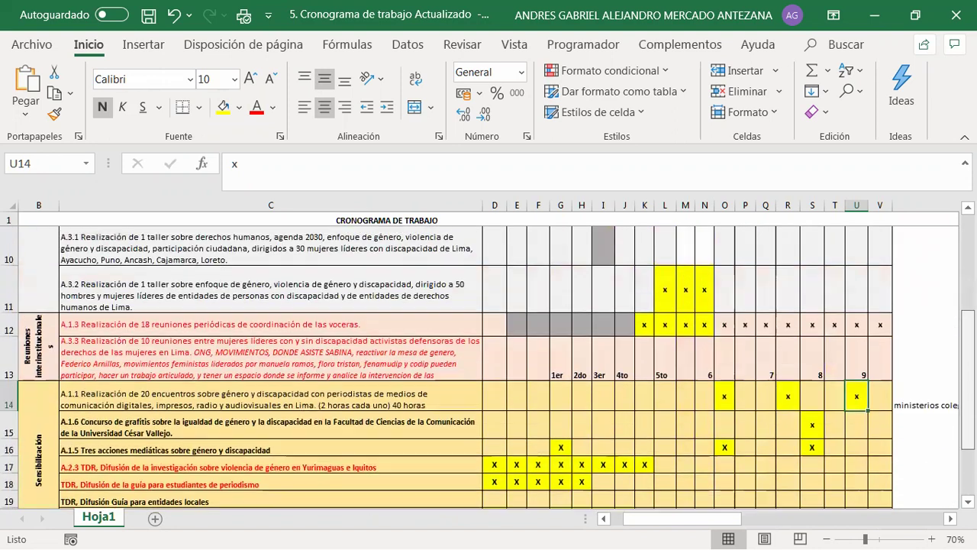
left_click(812, 434)
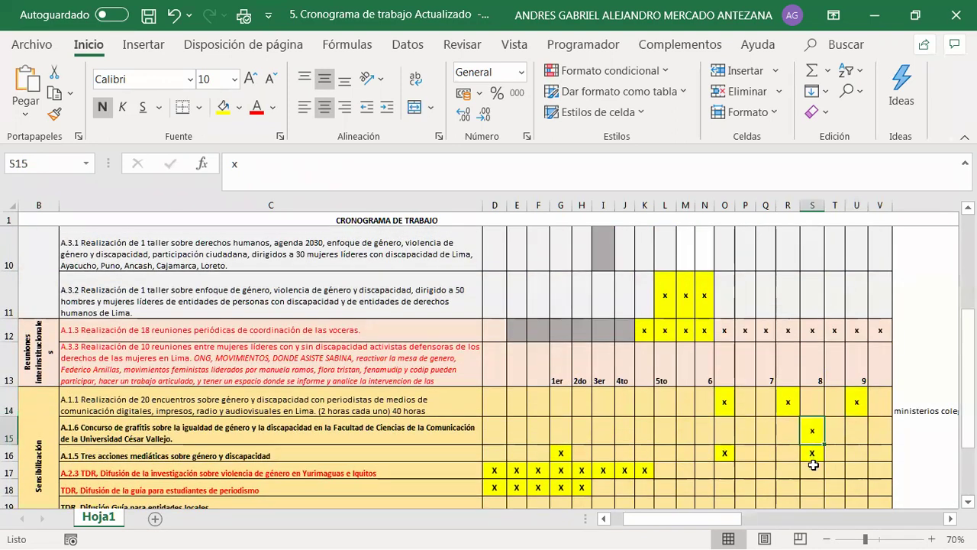
left_click(815, 458)
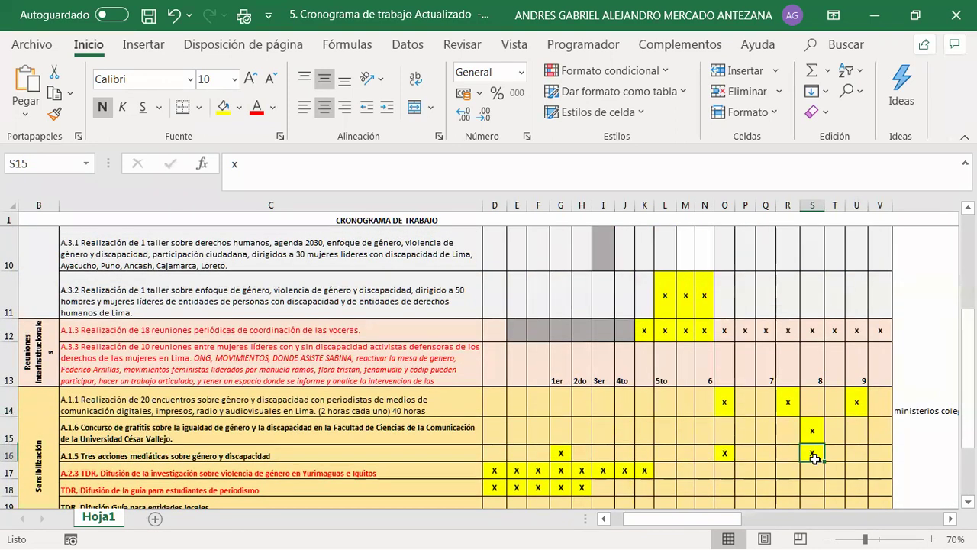
left_click(721, 458)
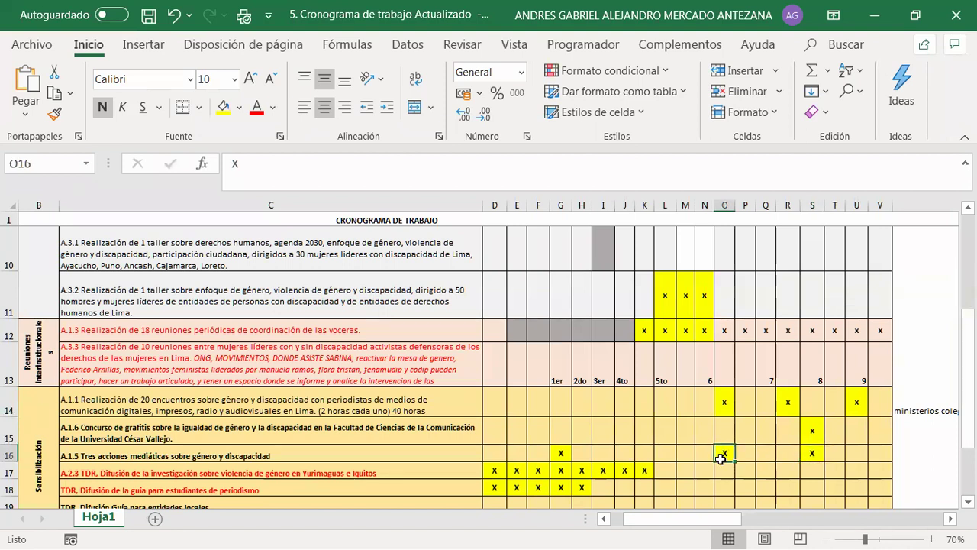
left_click(812, 455)
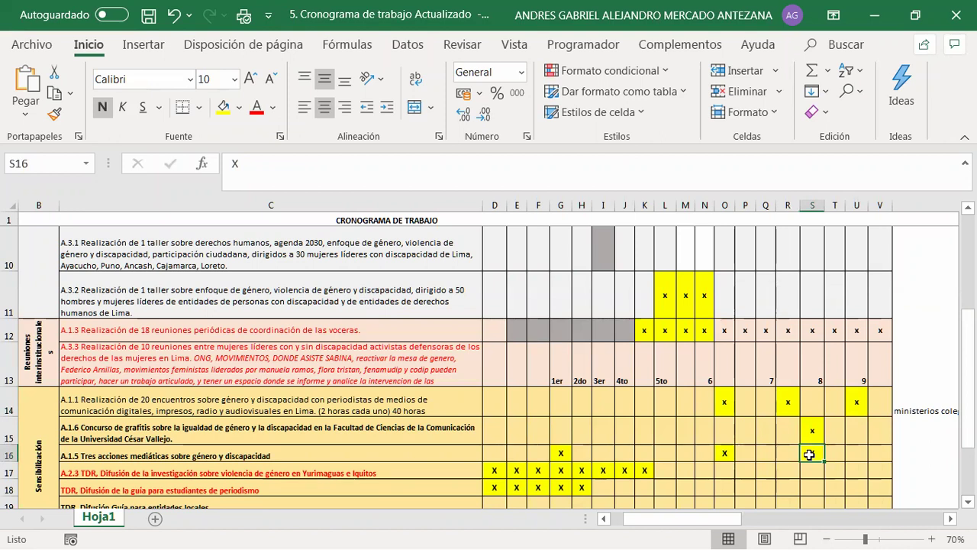
left_click(815, 432)
type("x")
key("Return")
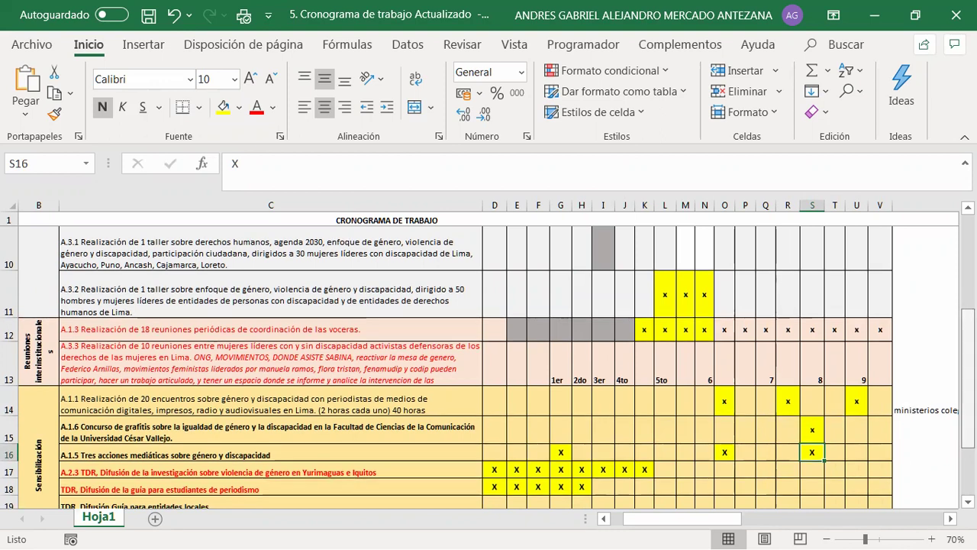
Clear the December 2020 to April 2021 marks of the journalism students' guide dissemination row and fill those cells with grey
scroll(489, 366, "down", 1)
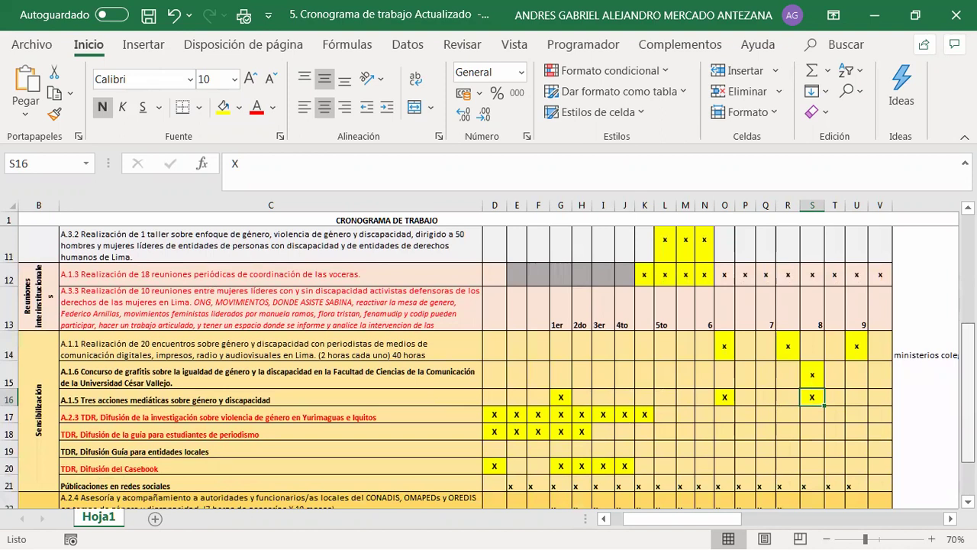
scroll(488, 366, "down", 1)
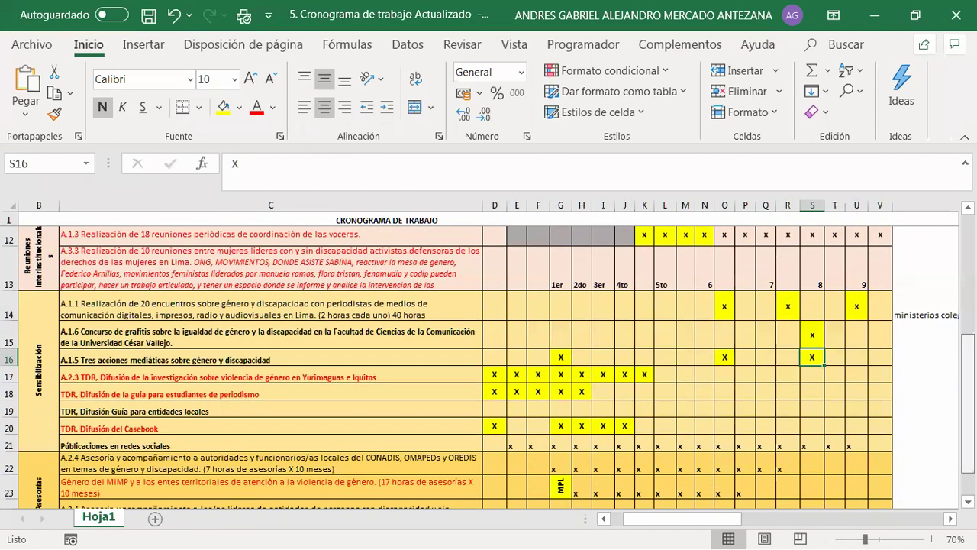
scroll(489, 367, "down", 1)
scroll(488, 367, "down", 1)
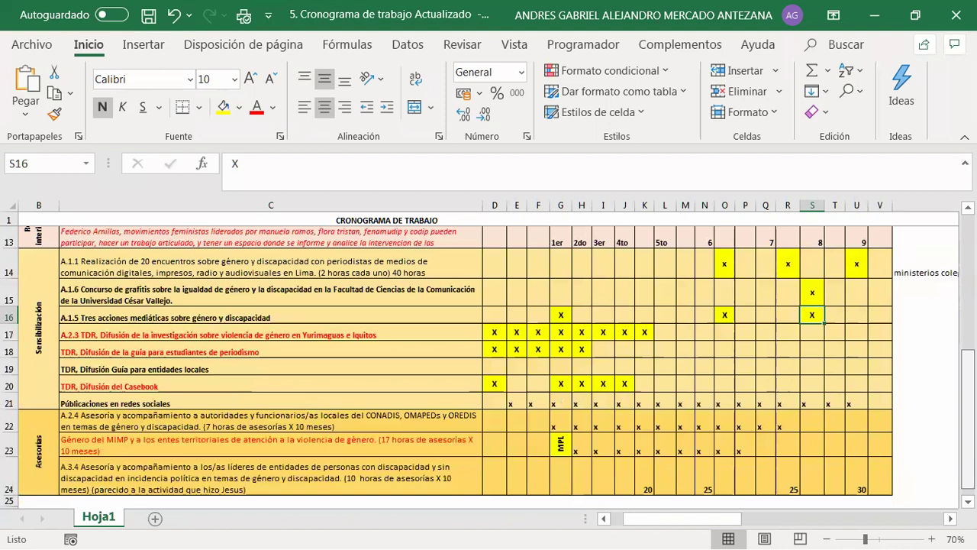
scroll(940, 387, "down", 1)
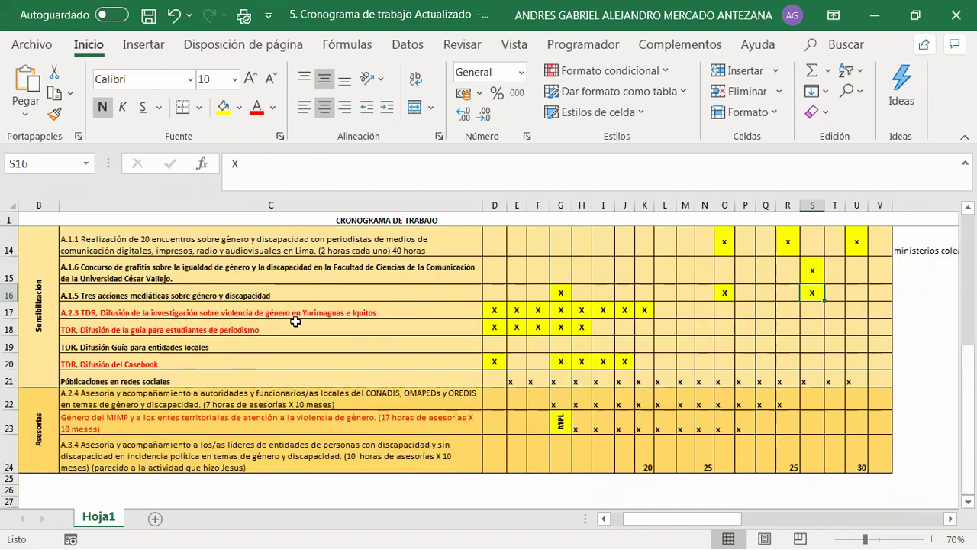
left_click(665, 311)
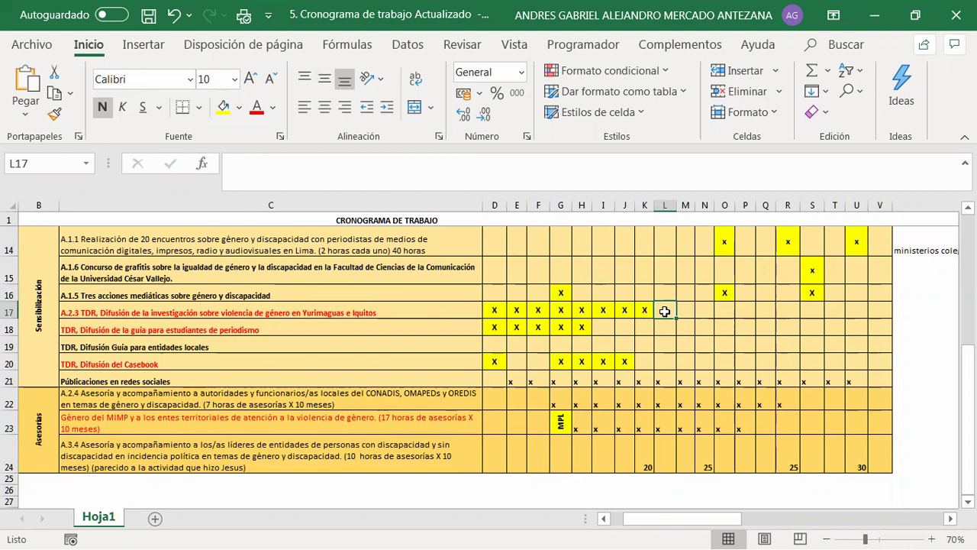
left_click_drag(494, 327, 580, 335)
key("Delete")
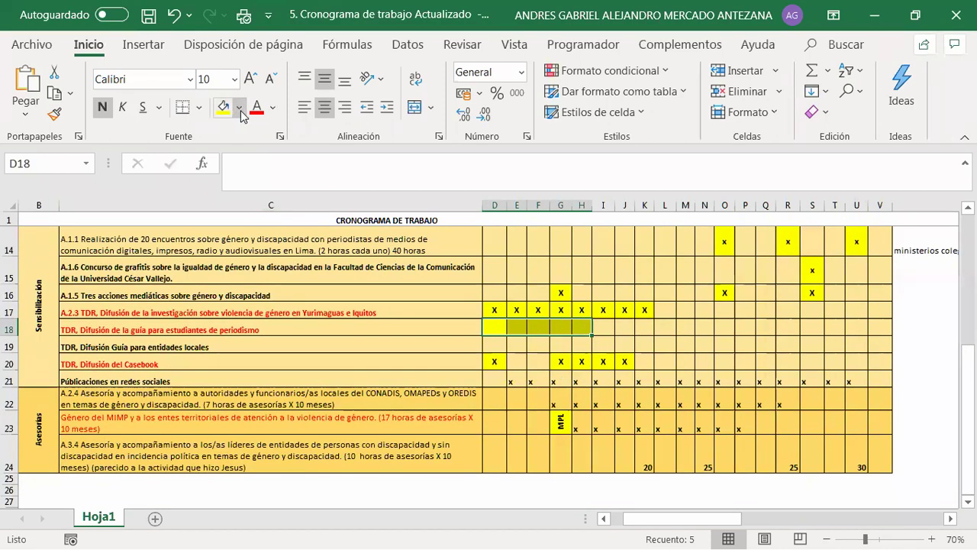
left_click(239, 107)
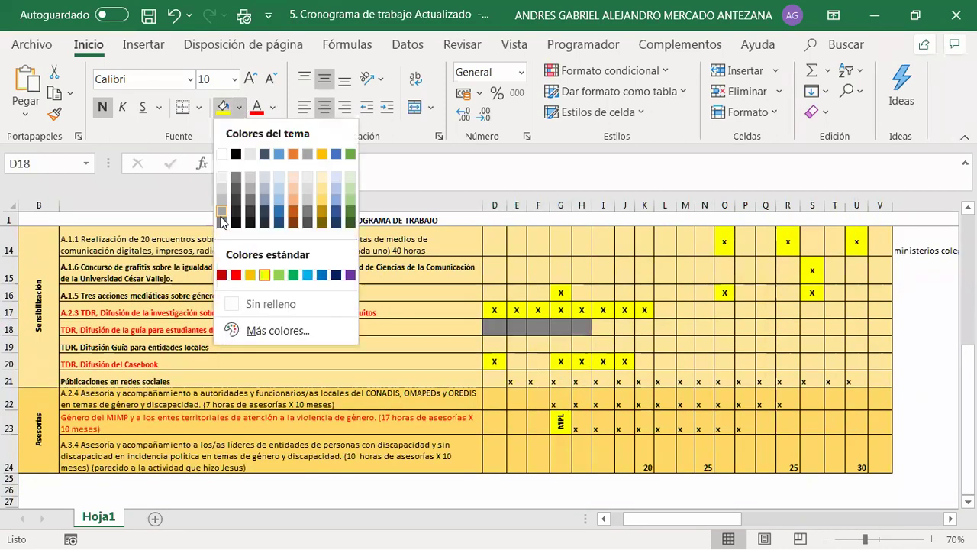
left_click(745, 329)
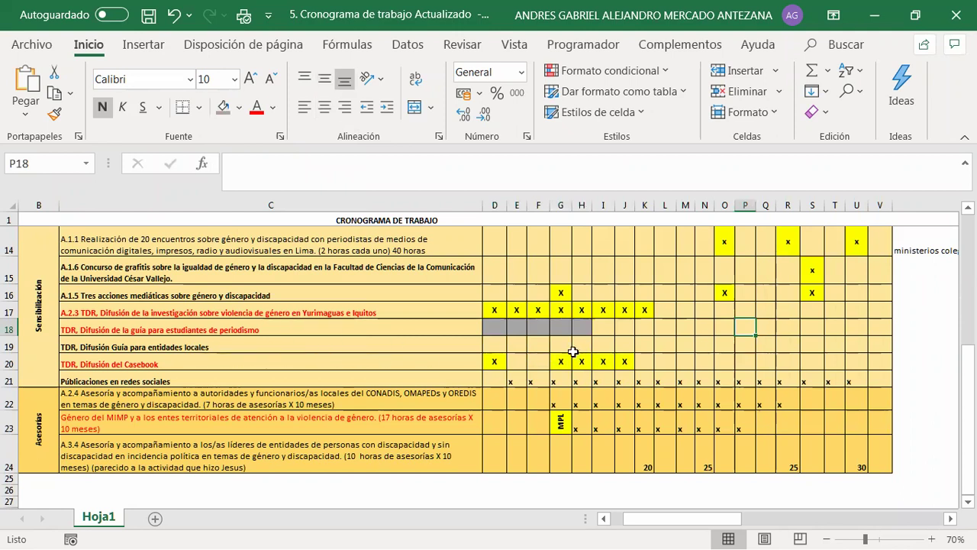
Fill the March to June 2021 cells of the local entities' guide dissemination row with yellow
left_click_drag(564, 348, 618, 345)
left_click(237, 108)
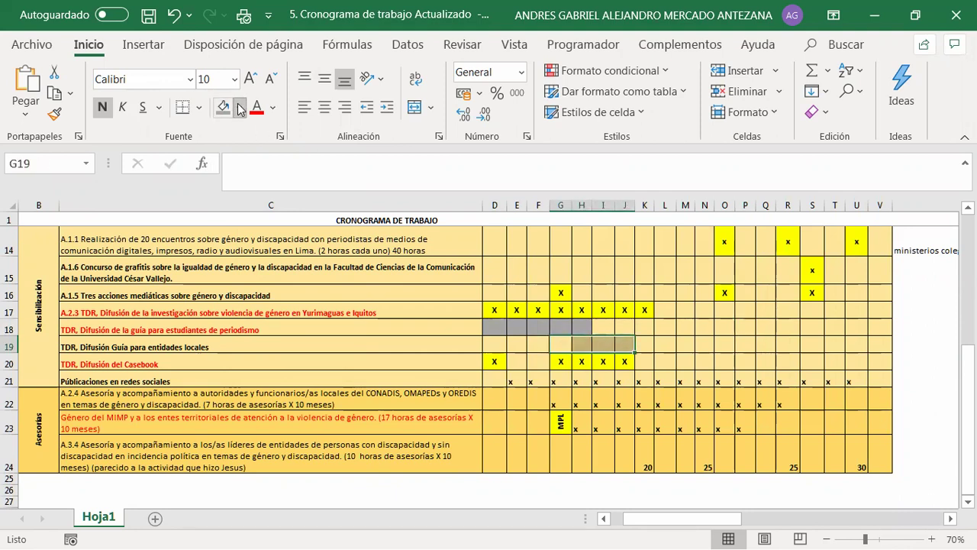
left_click(266, 275)
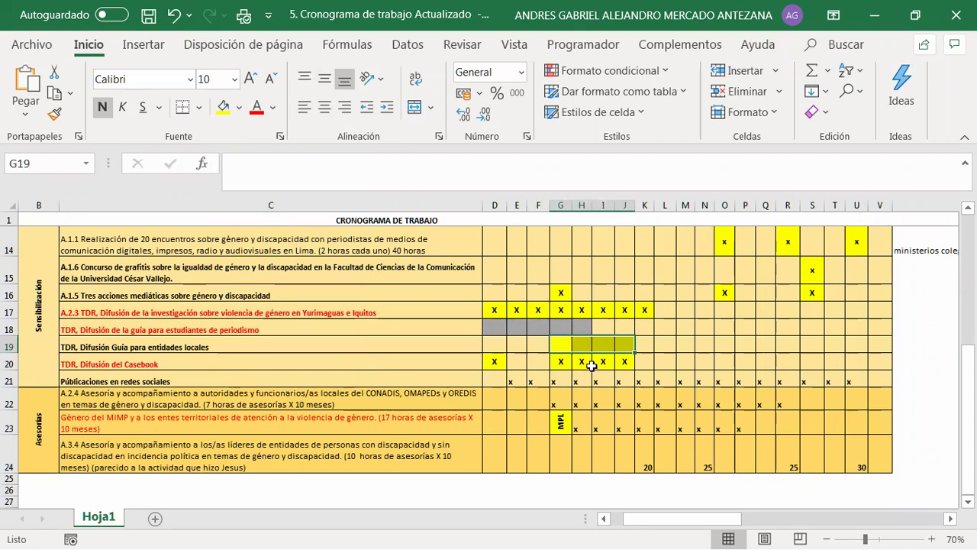
left_click(632, 363)
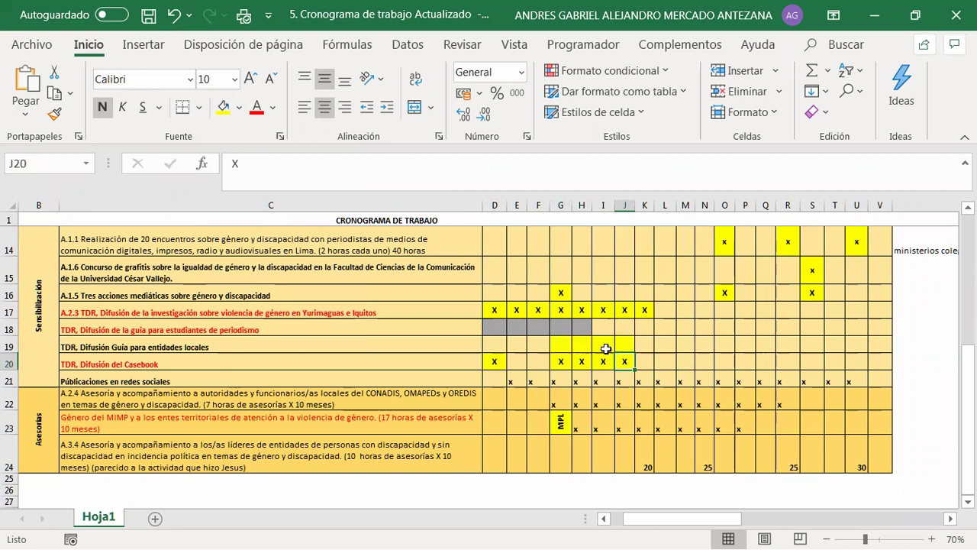
Enter an x in each month from March to June 2021 for the local entities' guide dissemination
left_click(563, 346)
type("x")
left_click(582, 346)
type("x")
left_click(601, 345)
type("x")
left_click(627, 345)
type("x")
left_click(683, 362)
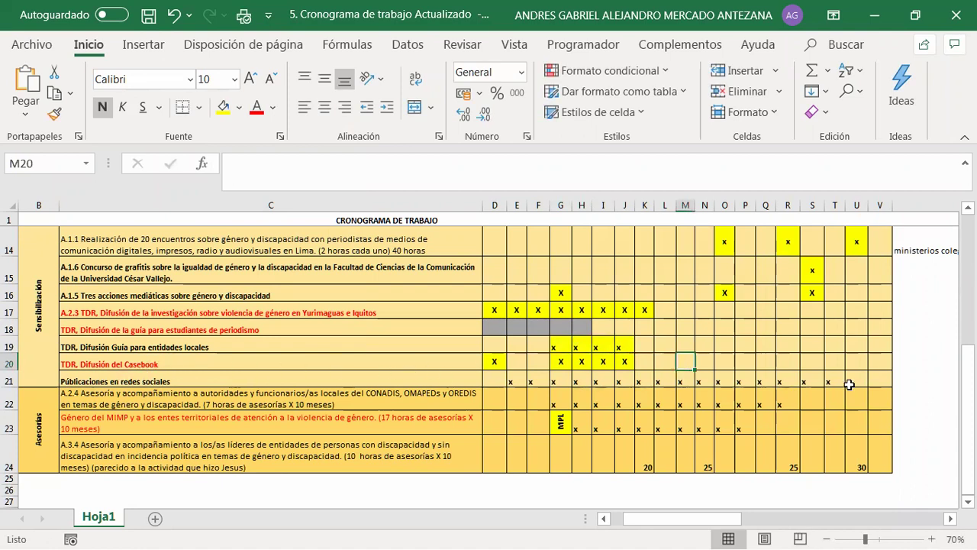
Mark June 2022 with an x for the social media publications activity
left_click(885, 376)
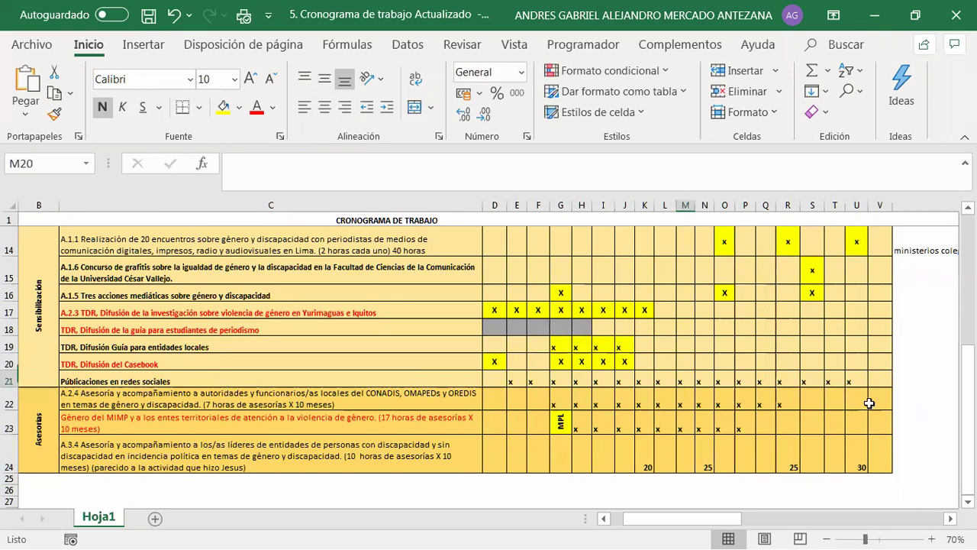
type("x")
left_click(730, 326)
Increase the heights of rows 22 to 24 in the Asesorías block, making row 23 tall enough for its full three-line text
scroll(730, 326, "down", 1)
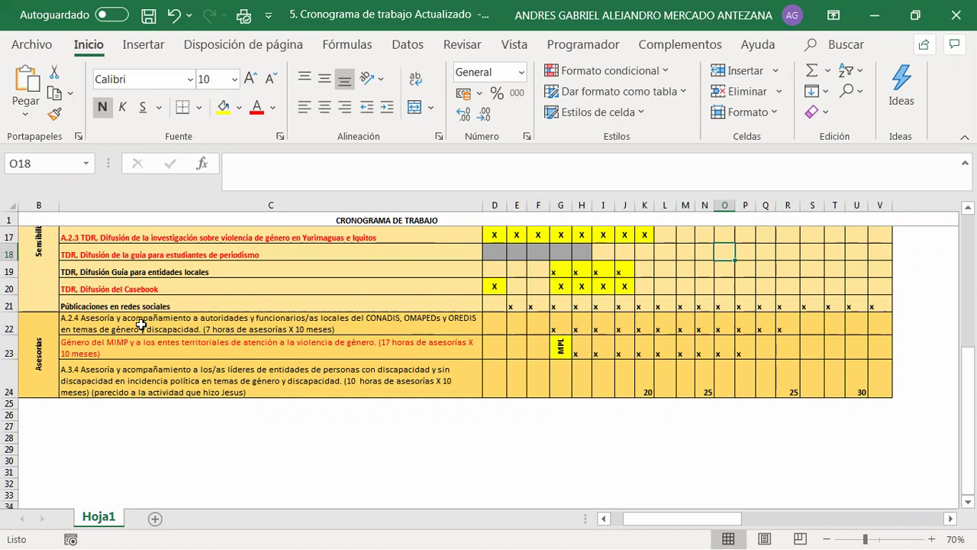
left_click_drag(12, 328, 13, 392)
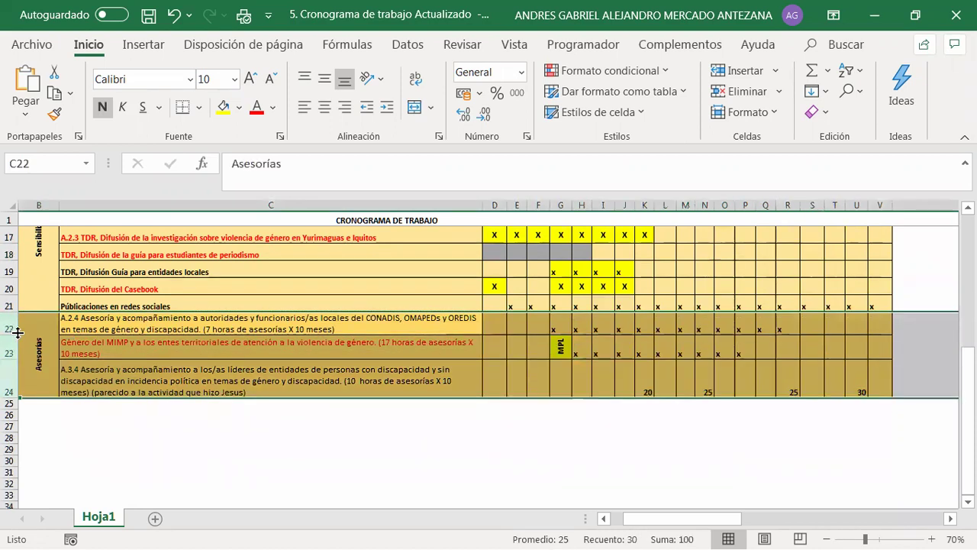
left_click_drag(14, 334, 13, 345)
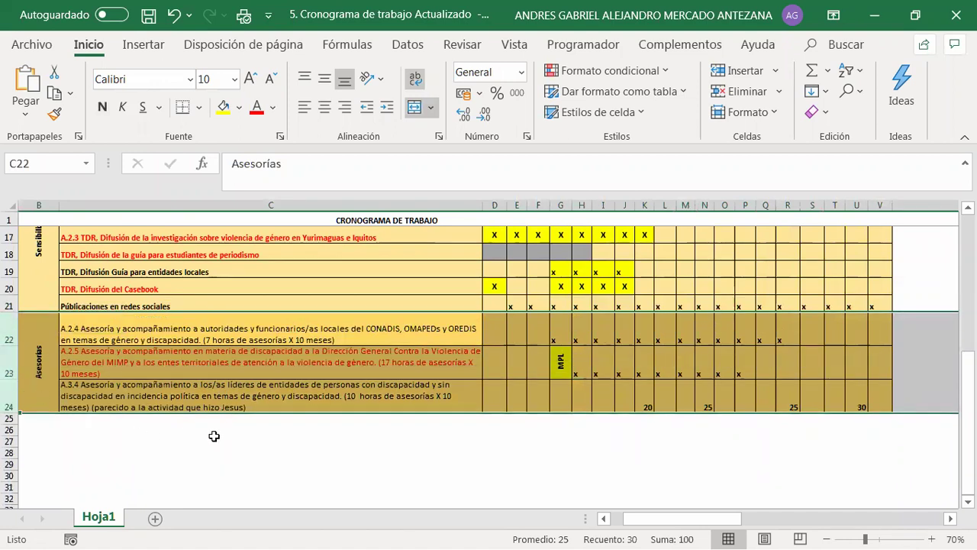
left_click(267, 456)
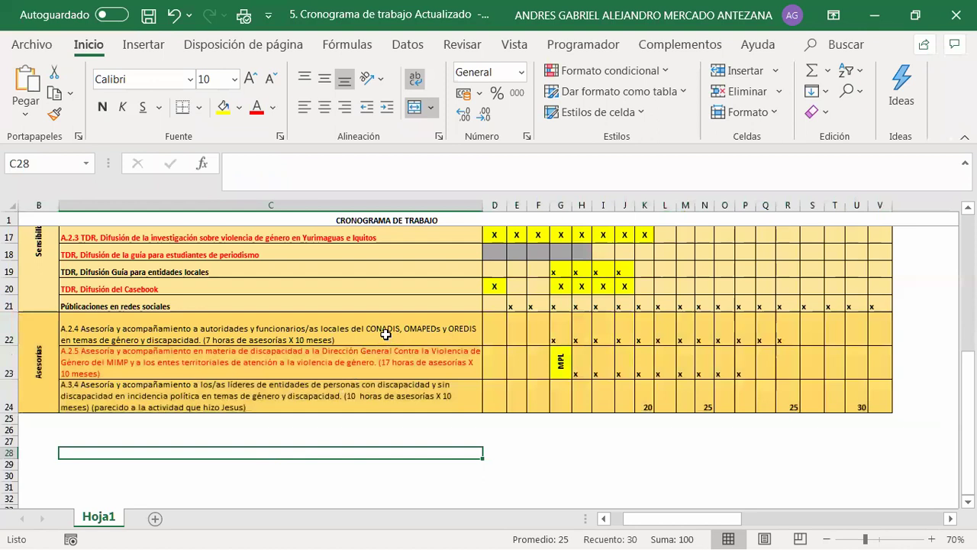
left_click(385, 334)
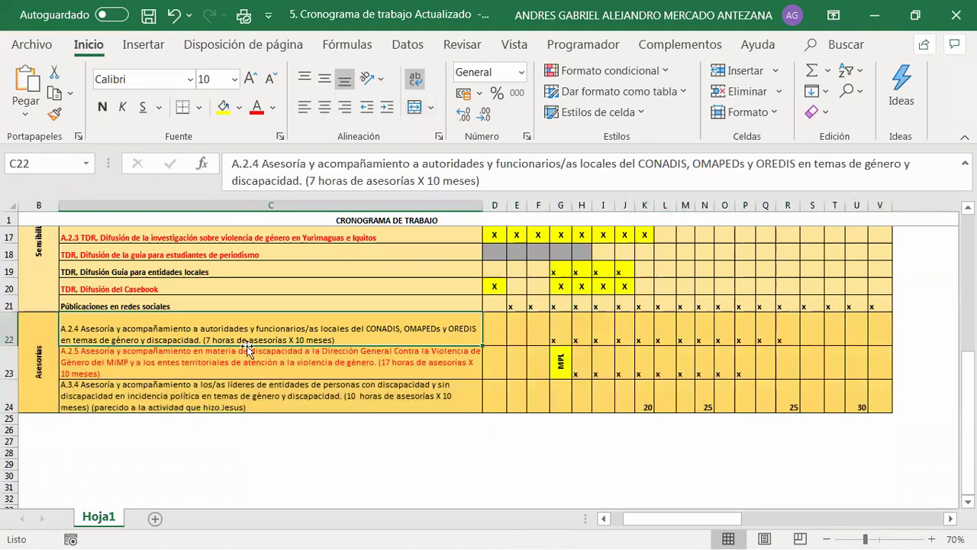
left_click_drag(11, 385, 11, 420)
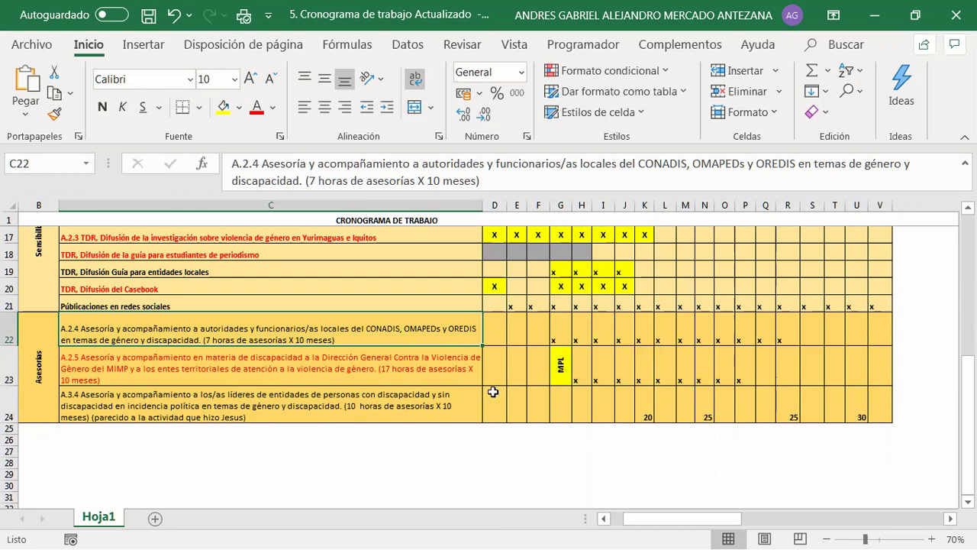
left_click(257, 373)
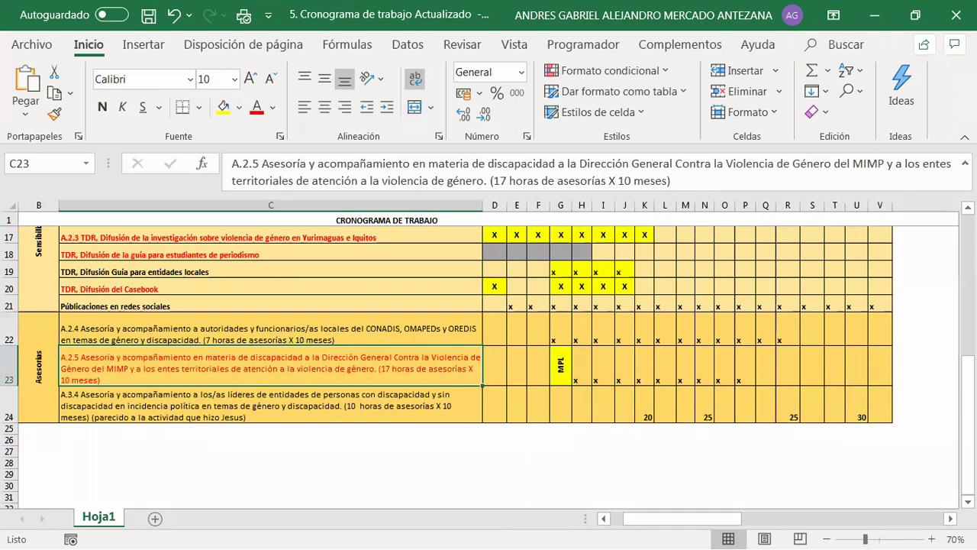
Review the Asesorías activities against the month headers, including the July and October 2021 values of activity A.3.4
scroll(968, 397, "up", 5)
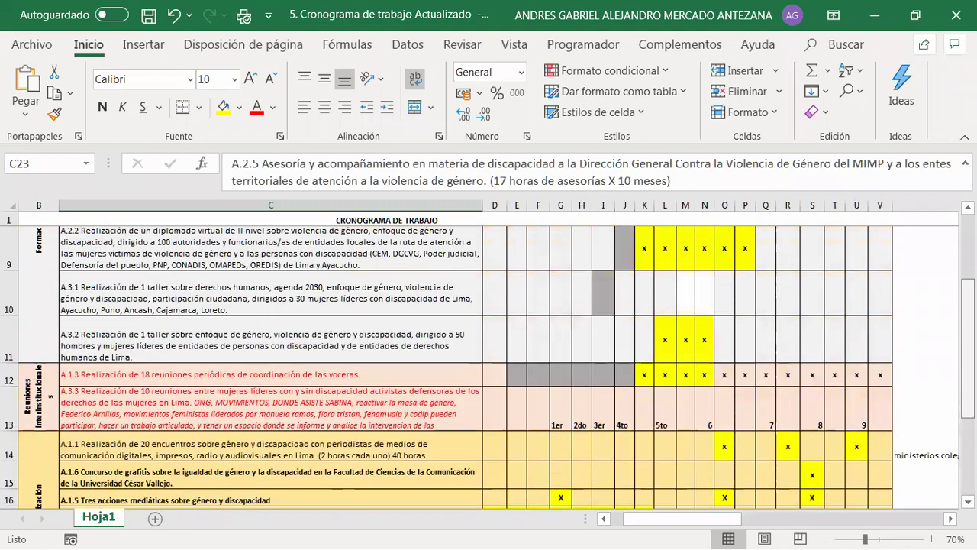
scroll(489, 366, "down", 6)
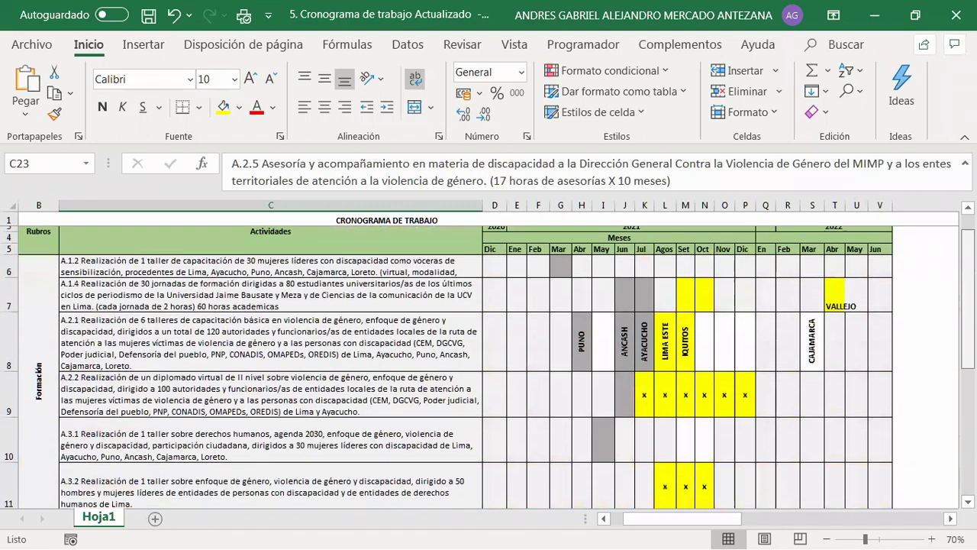
scroll(489, 367, "up", 5)
scroll(488, 367, "up", 2)
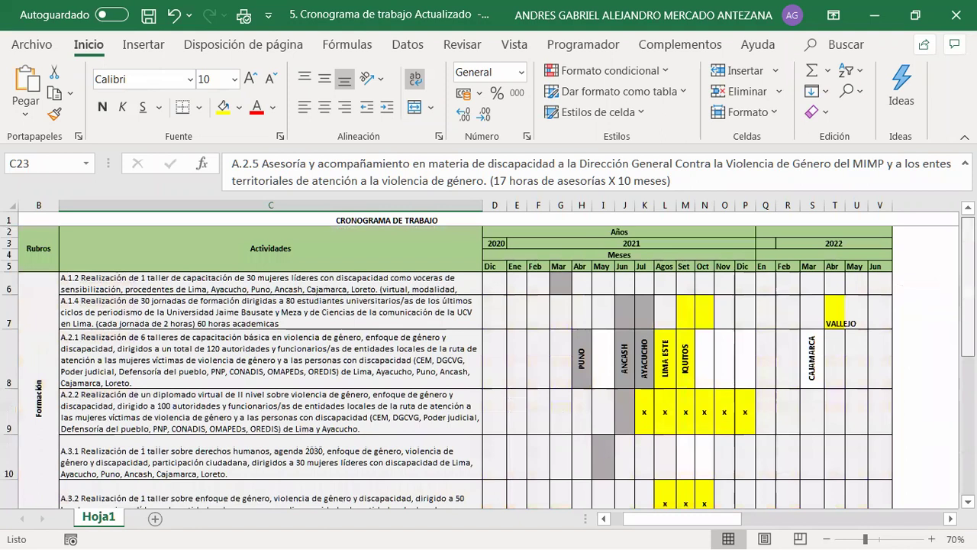
scroll(488, 367, "down", 6)
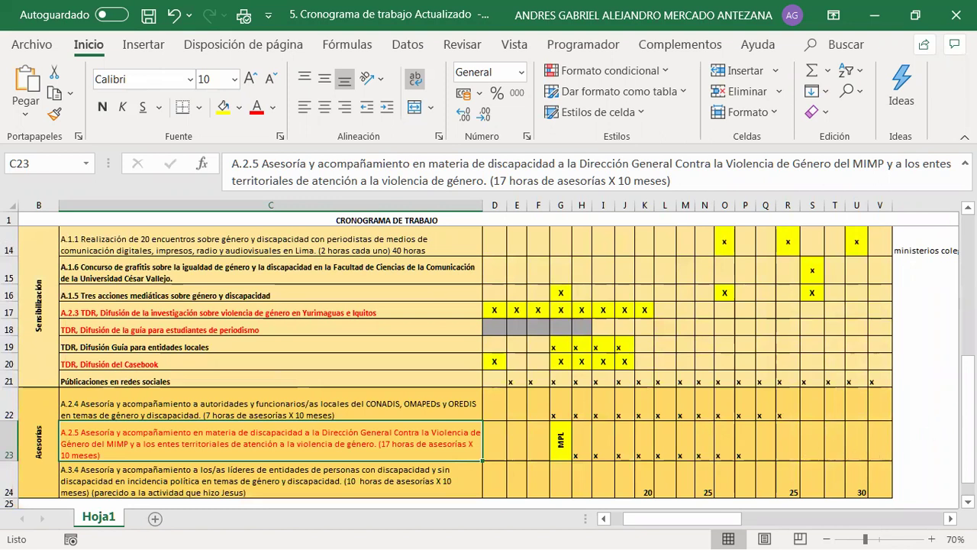
scroll(969, 420, "down", 1)
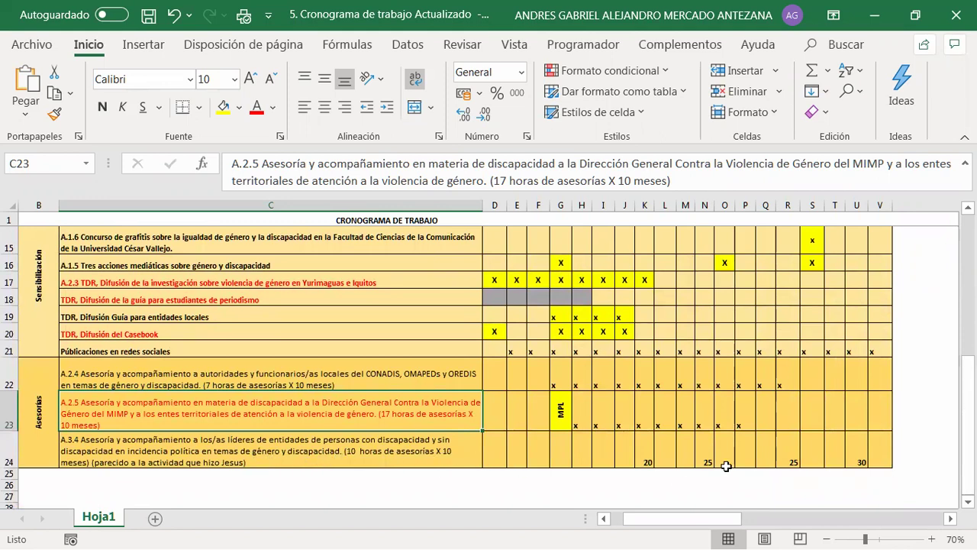
left_click(648, 462)
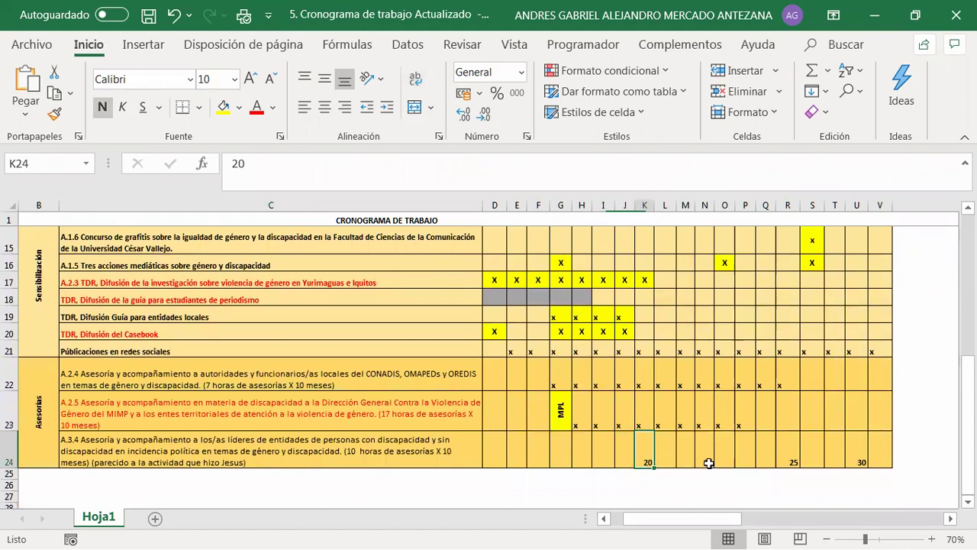
left_click(708, 462)
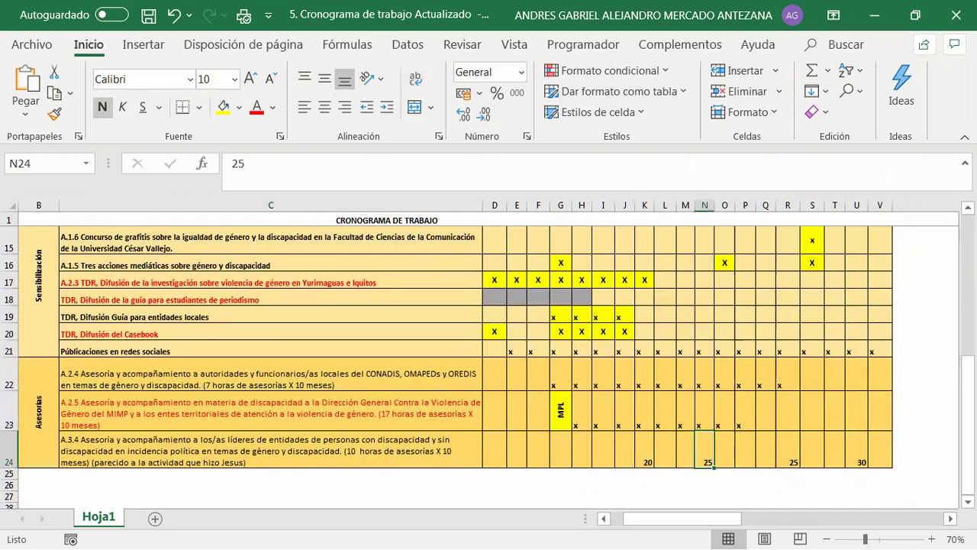
Compare the schedule's activity rows, from Formación down to Asesorías, with the year and month headers
scroll(447, 366, "up", 3)
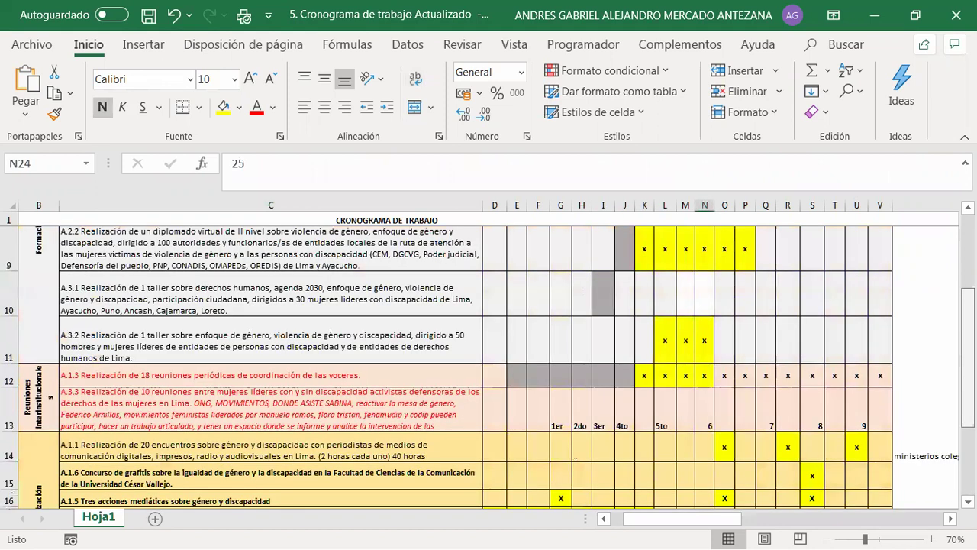
scroll(488, 367, "down", 1)
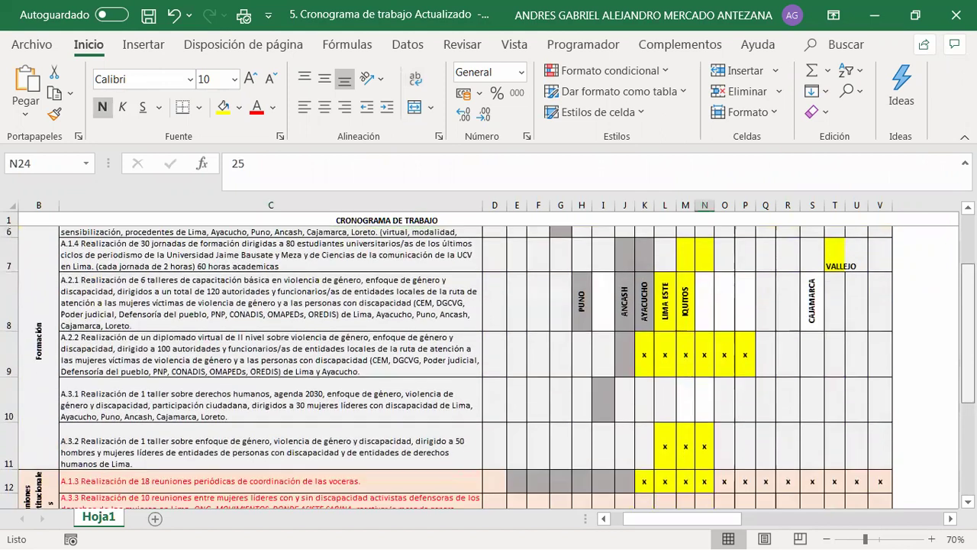
scroll(488, 367, "down", 2)
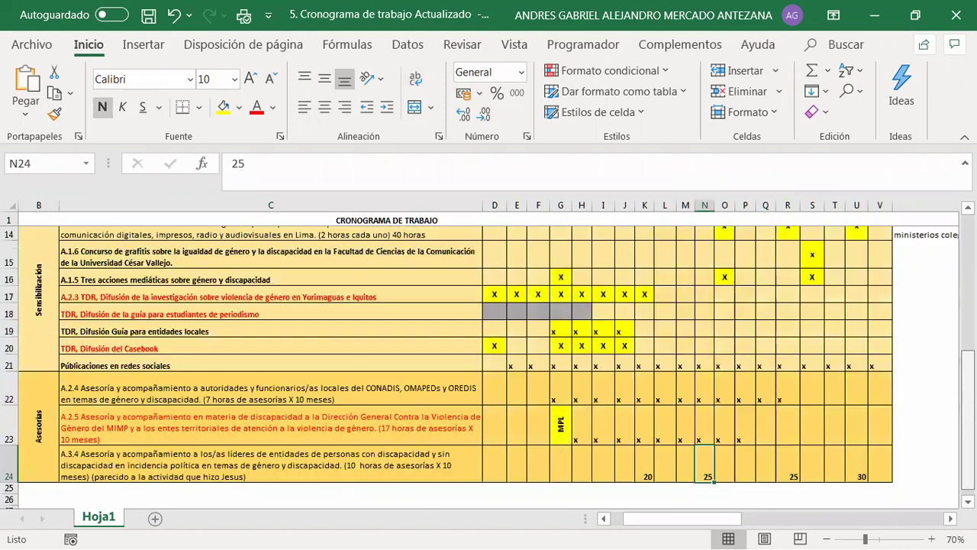
scroll(488, 367, "down", 1)
scroll(489, 367, "up", 4)
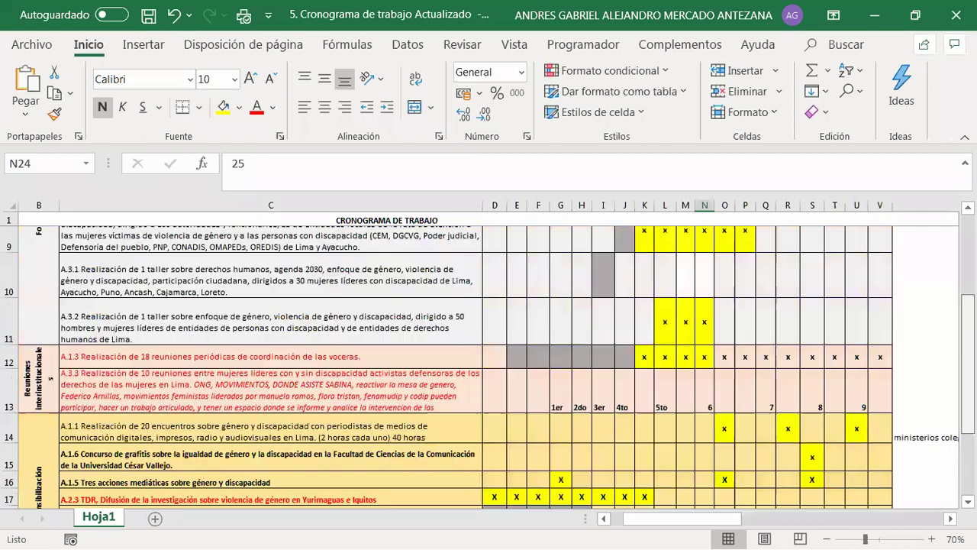
scroll(489, 366, "down", 3)
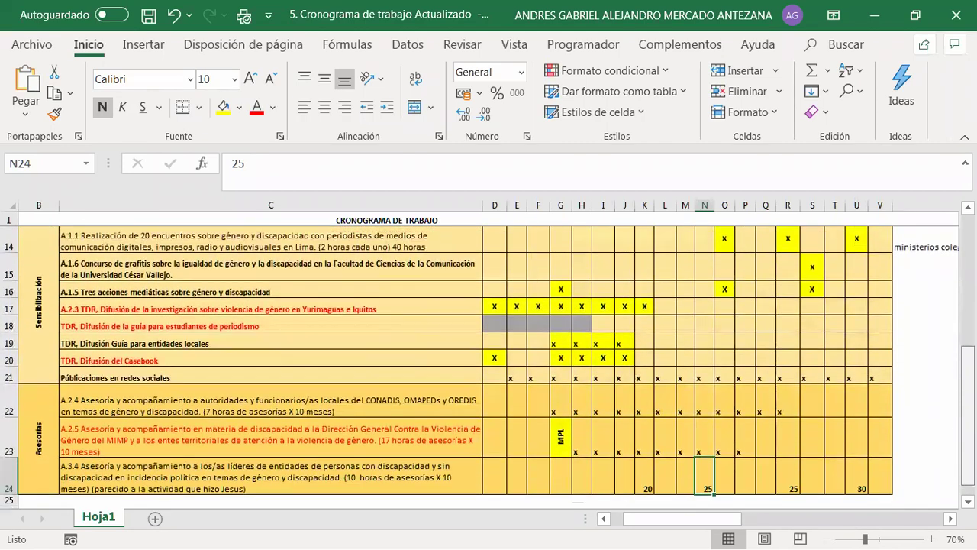
scroll(489, 367, "up", 4)
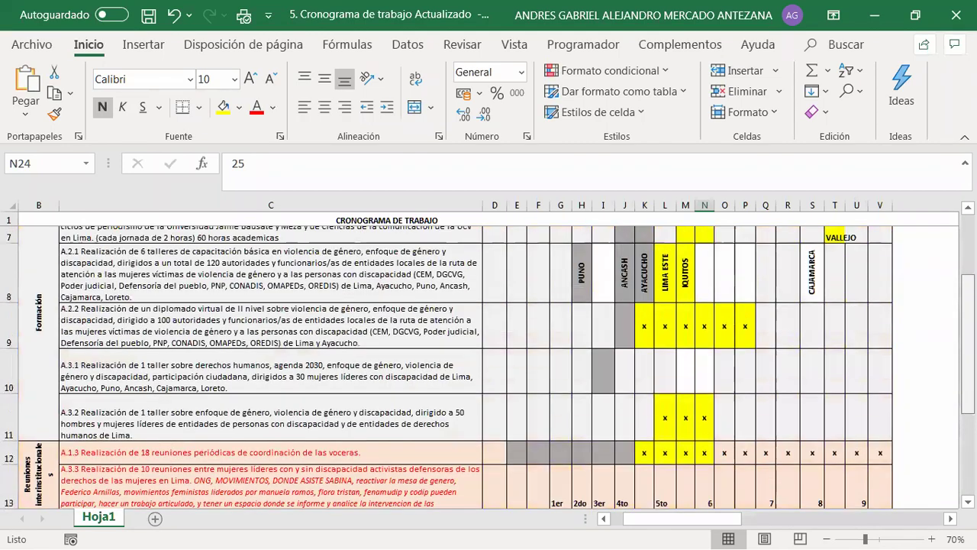
scroll(489, 367, "up", 2)
scroll(489, 367, "down", 1)
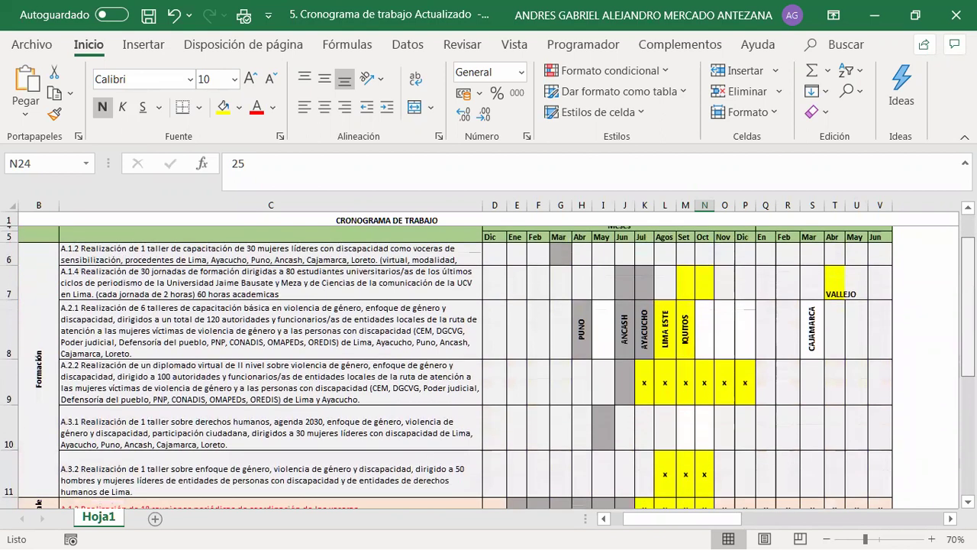
scroll(489, 367, "up", 1)
scroll(488, 366, "down", 1)
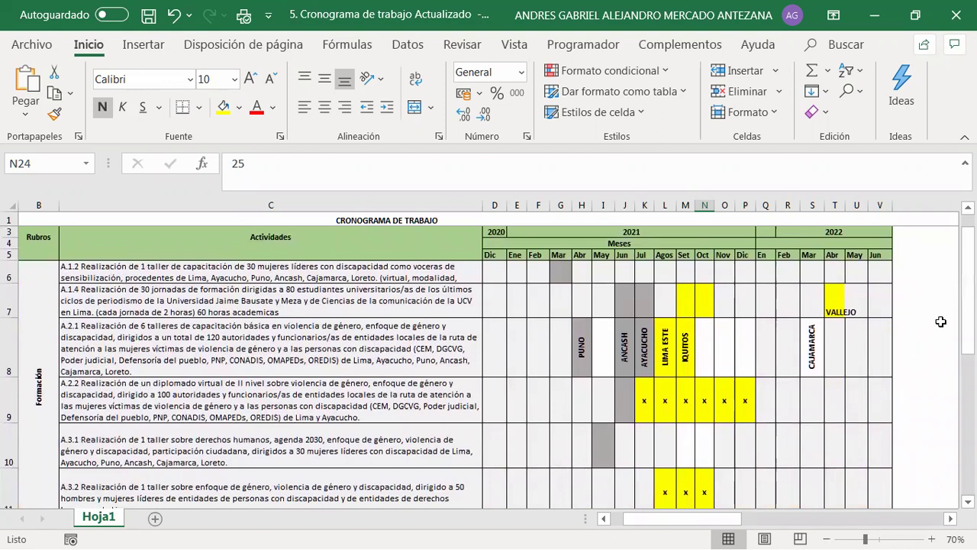
scroll(968, 343, "down", 2)
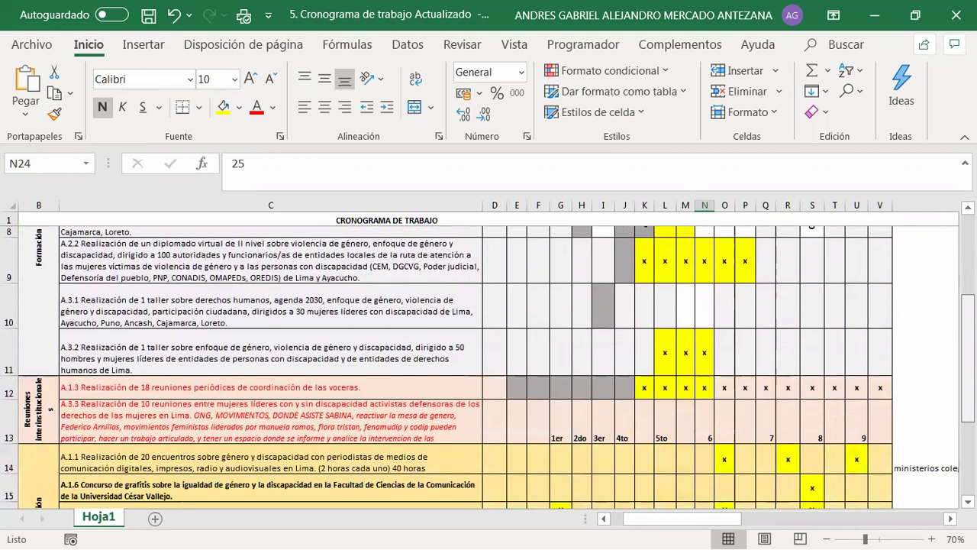
scroll(846, 414, "down", 1)
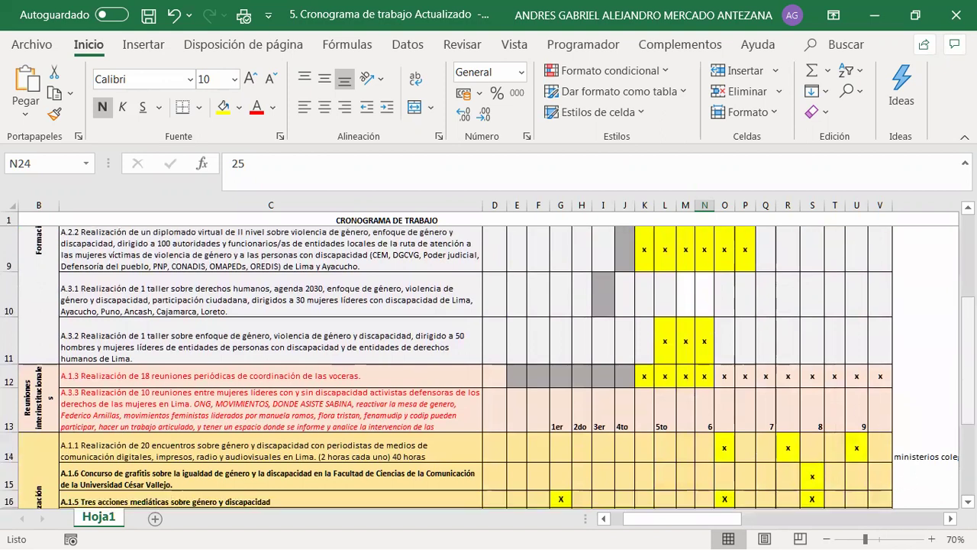
scroll(488, 367, "down", 3)
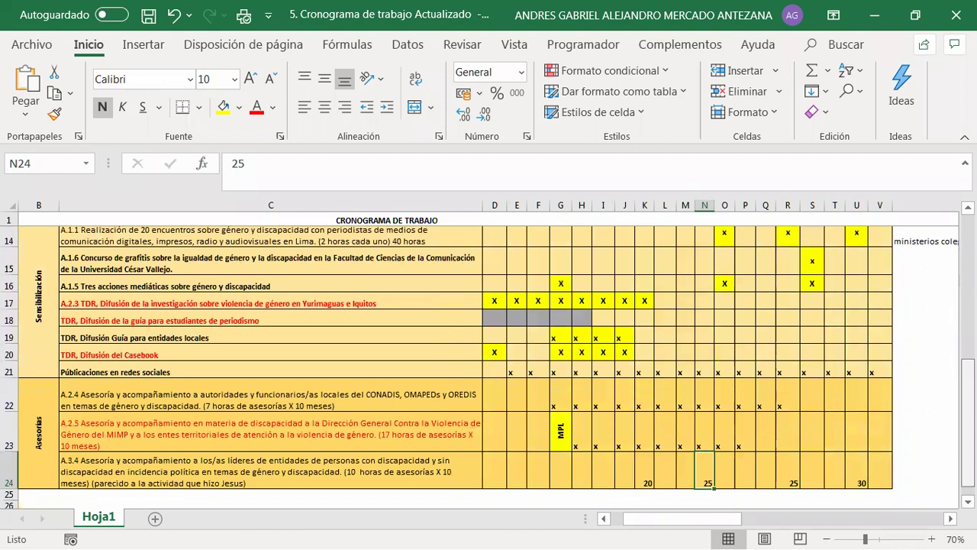
Enter an x in March, April and May 2022 for the A.2.5 advisory activity
scroll(840, 463, "up", 1)
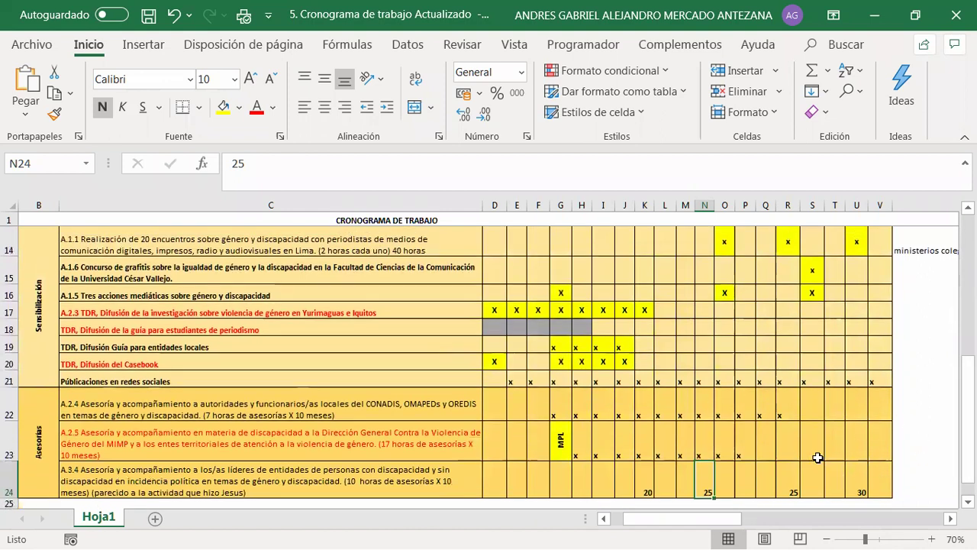
left_click(809, 453)
type("x")
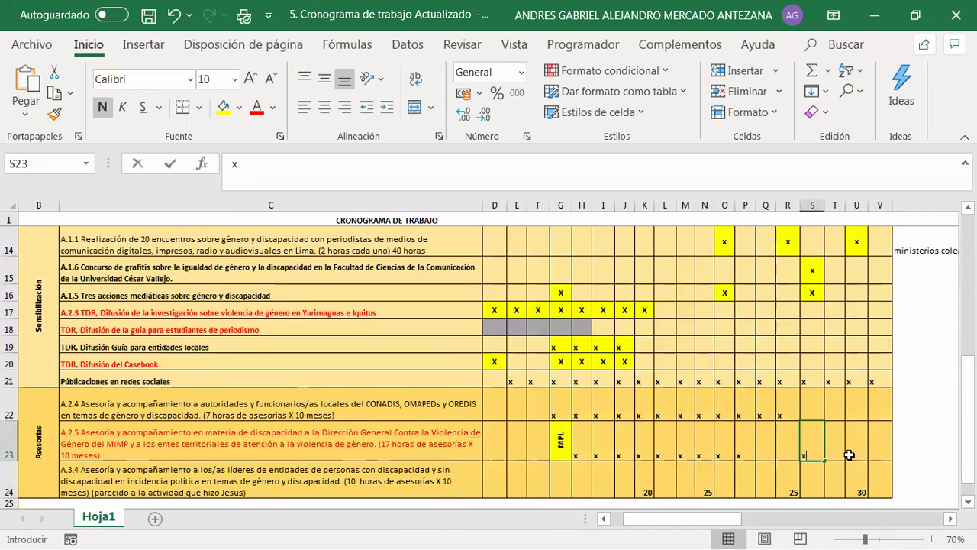
key("Tab")
type("x")
key("Tab")
type("x")
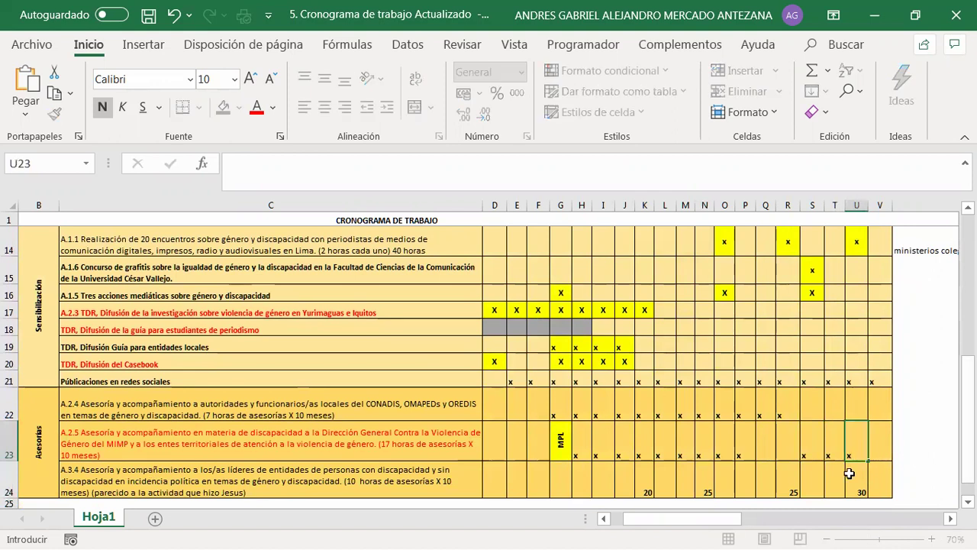
key("Tab")
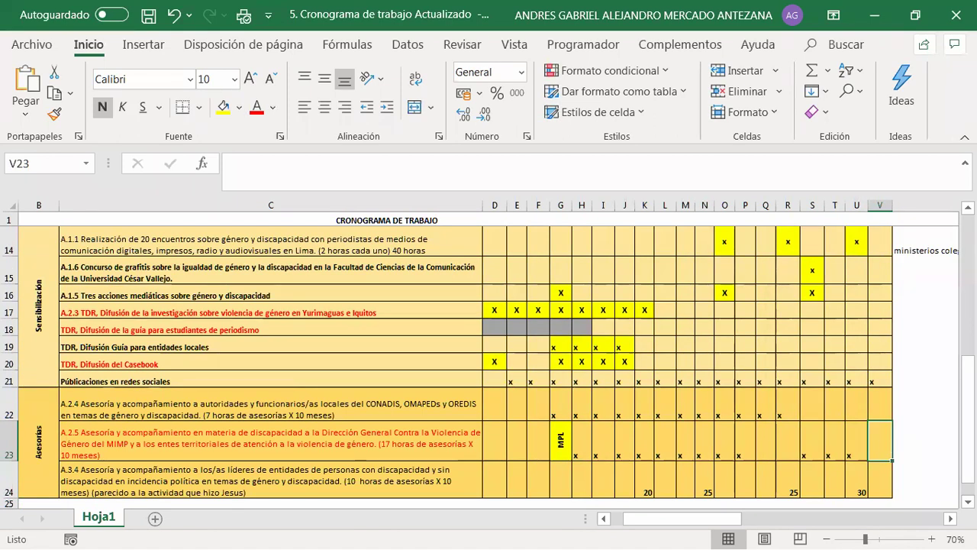
Add an activity named cedaw in column C directly below activity A.3.4
scroll(488, 367, "down", 1)
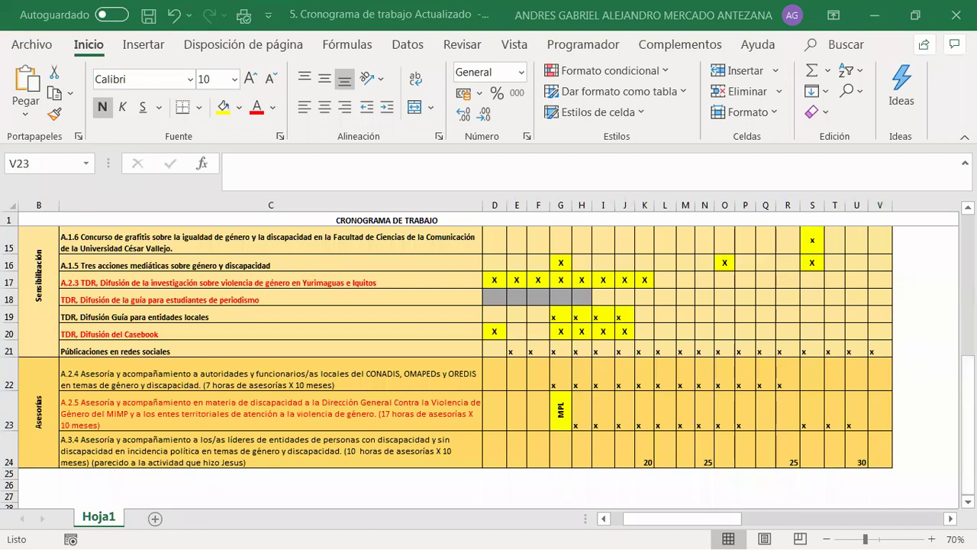
key("alt+Tab")
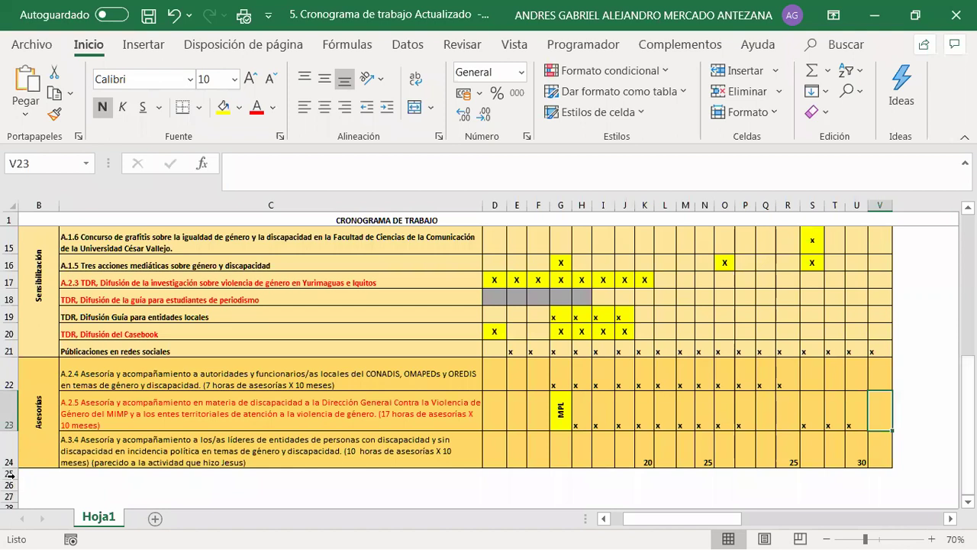
left_click(84, 478)
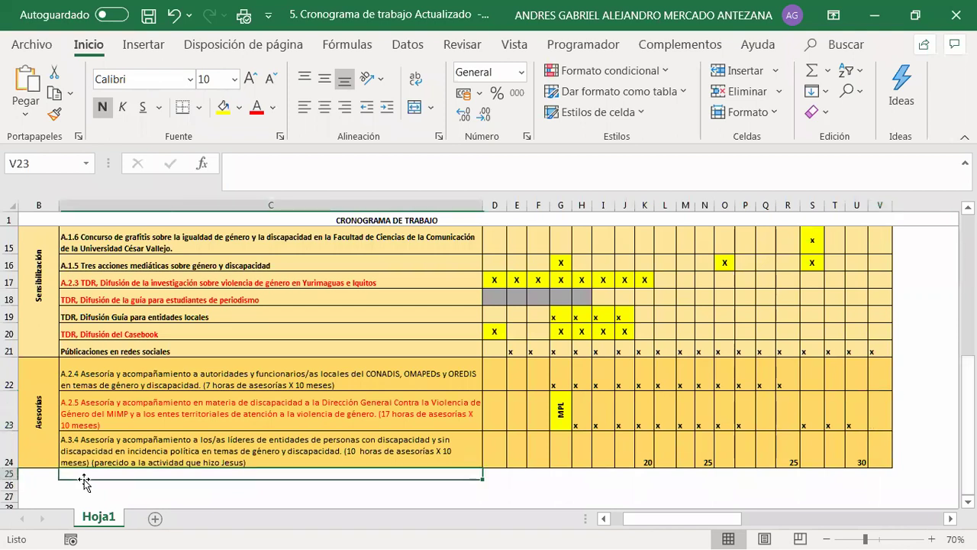
type("ce")
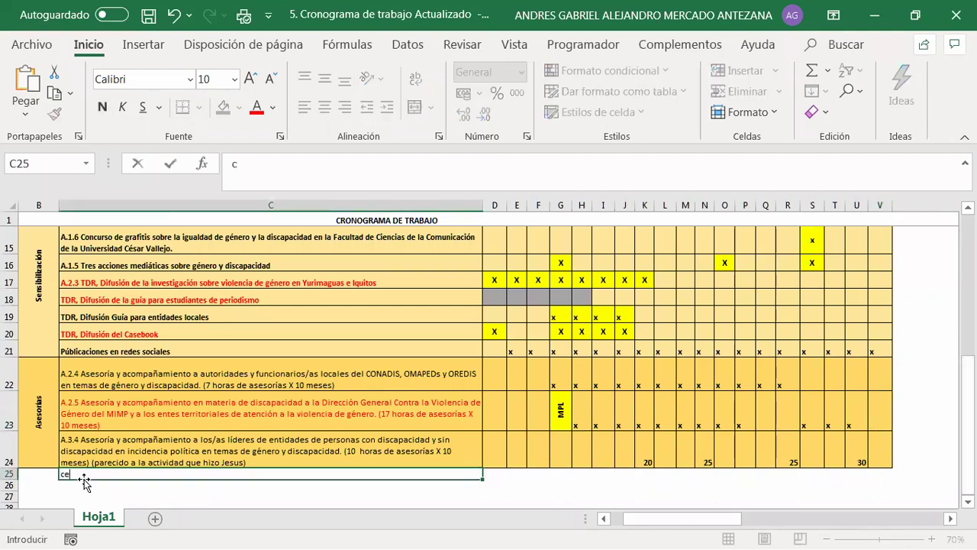
type("daw")
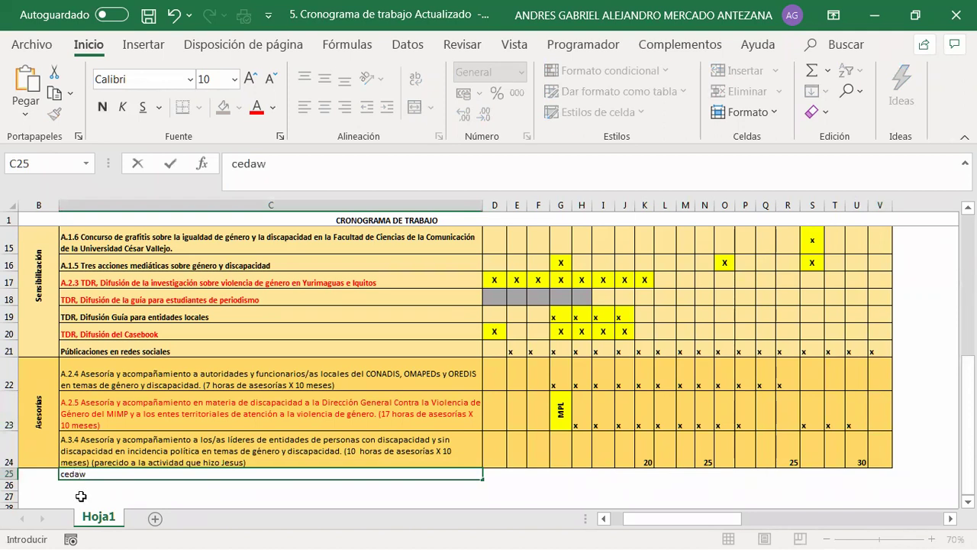
left_click(5, 473)
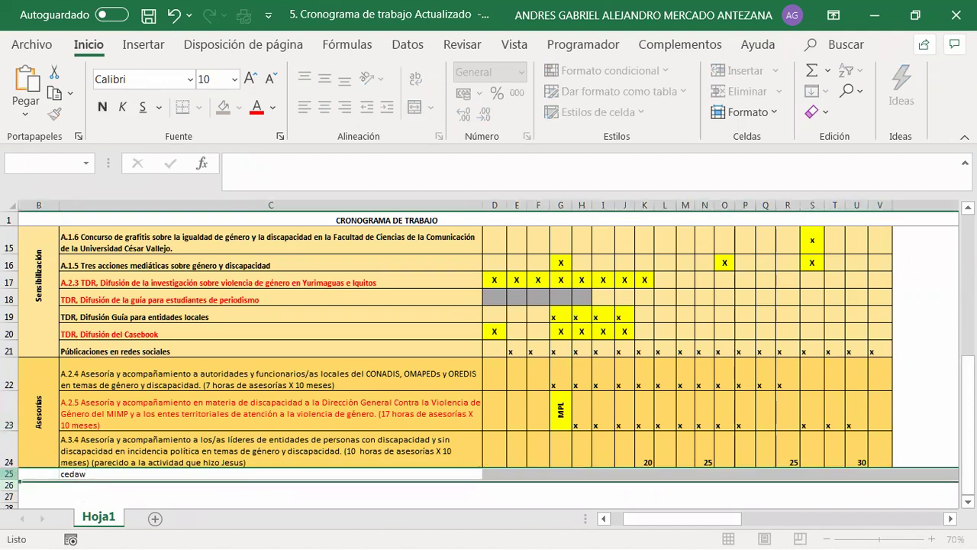
left_click(74, 485)
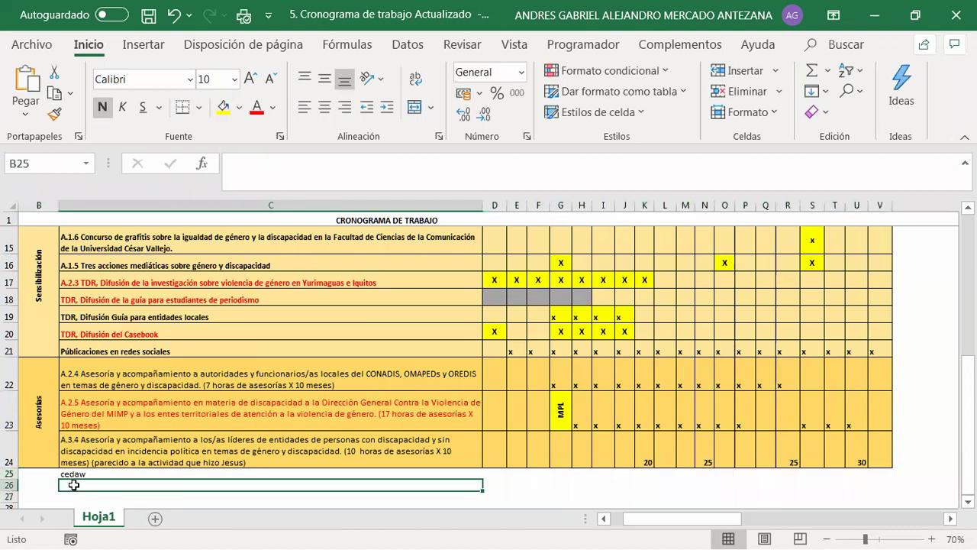
scroll(73, 485, "down", 1)
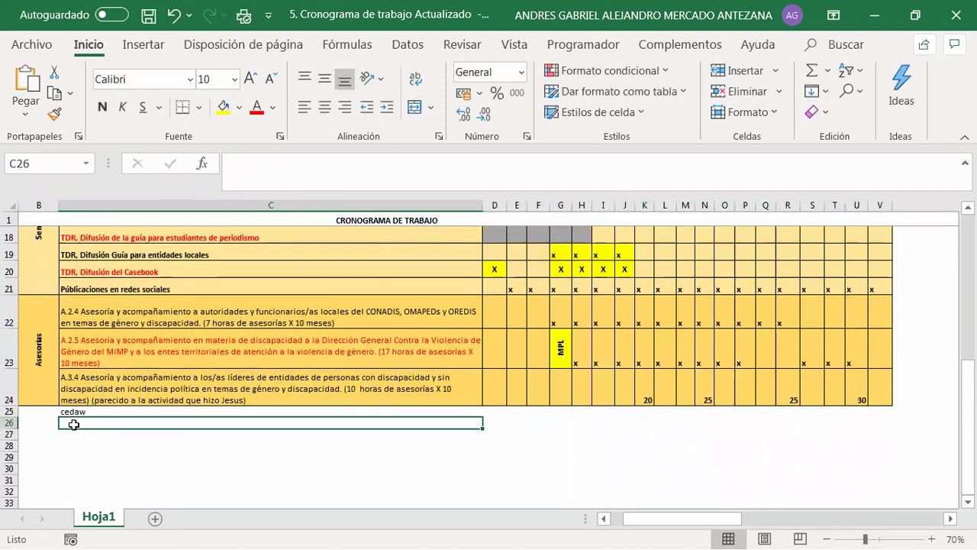
left_click(70, 413)
left_click(71, 430)
left_click(72, 425)
left_click(72, 425)
left_click(178, 396)
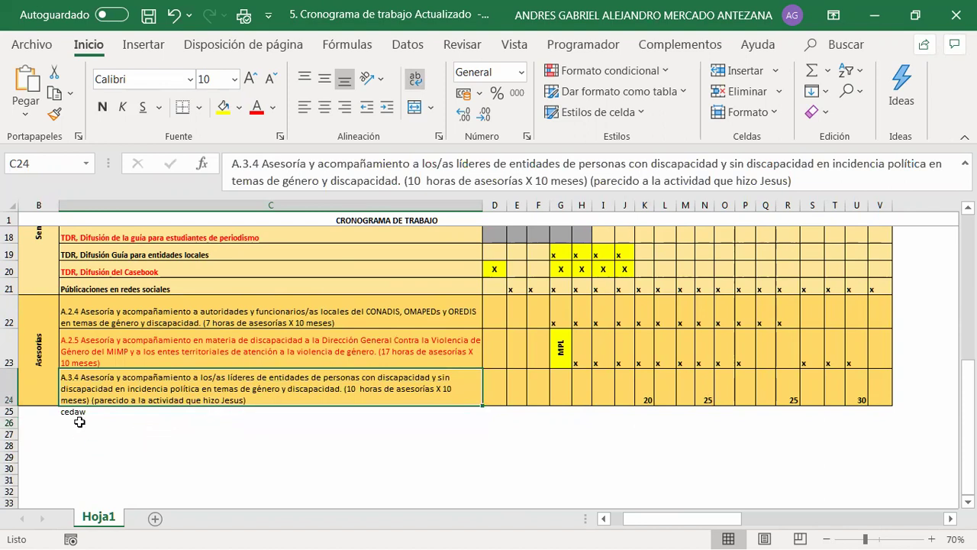
left_click(80, 413)
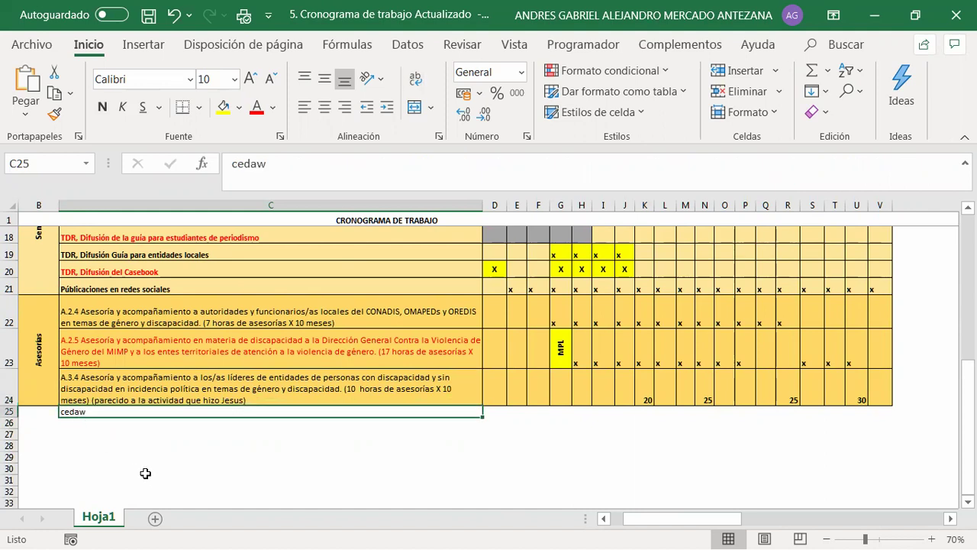
left_click(198, 255)
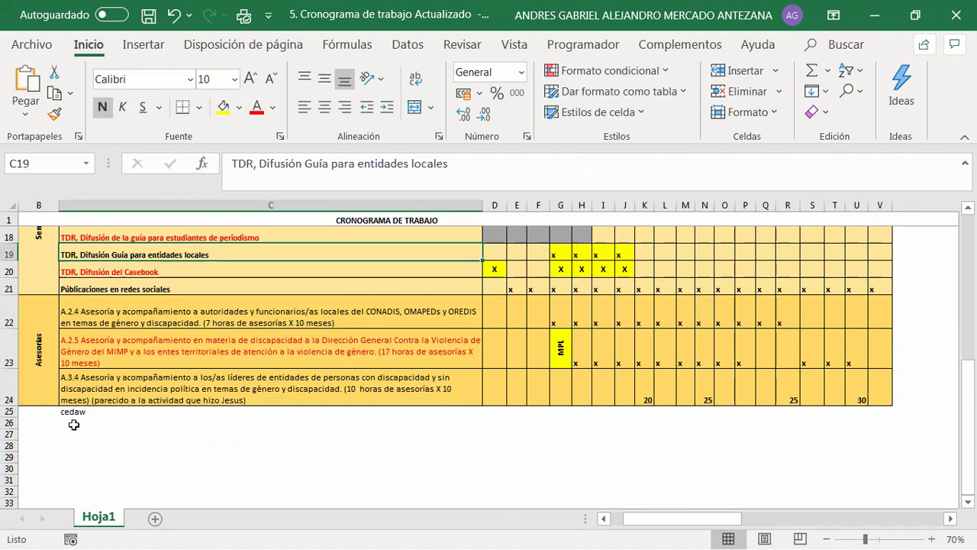
Add the activity "curso pagina web frater" in the cell below cedaw
left_click(71, 424)
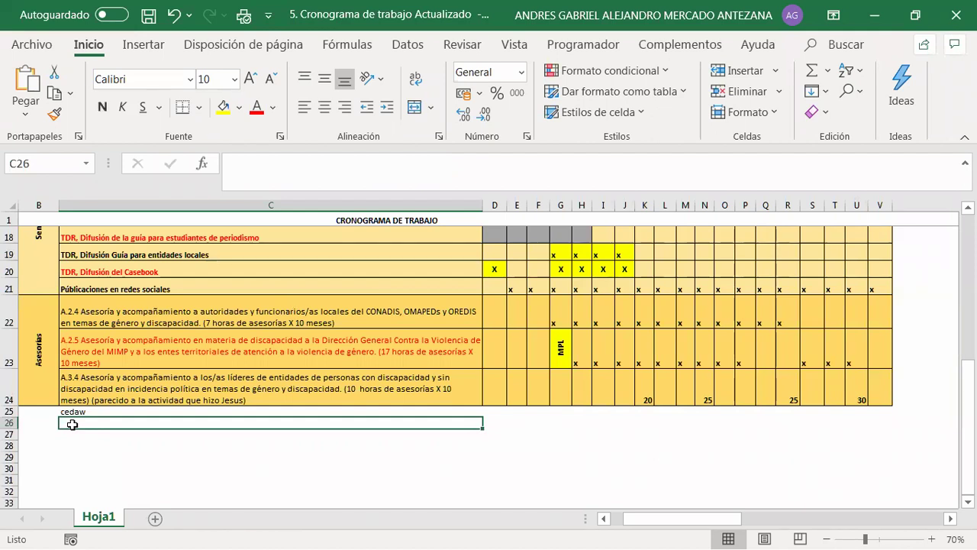
type("cu")
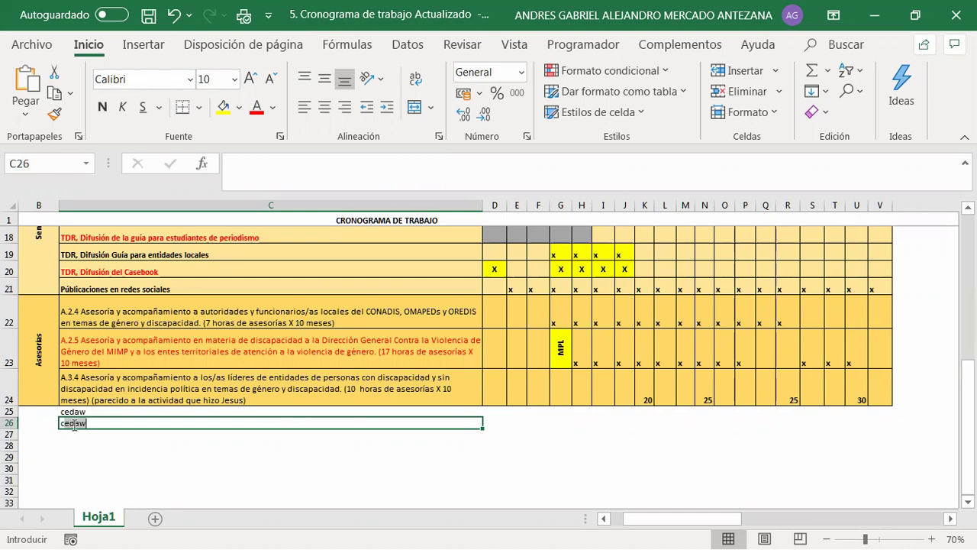
type("r")
key("BackSpace")
type("rso paginas")
key("BackSpace")
type("web frater")
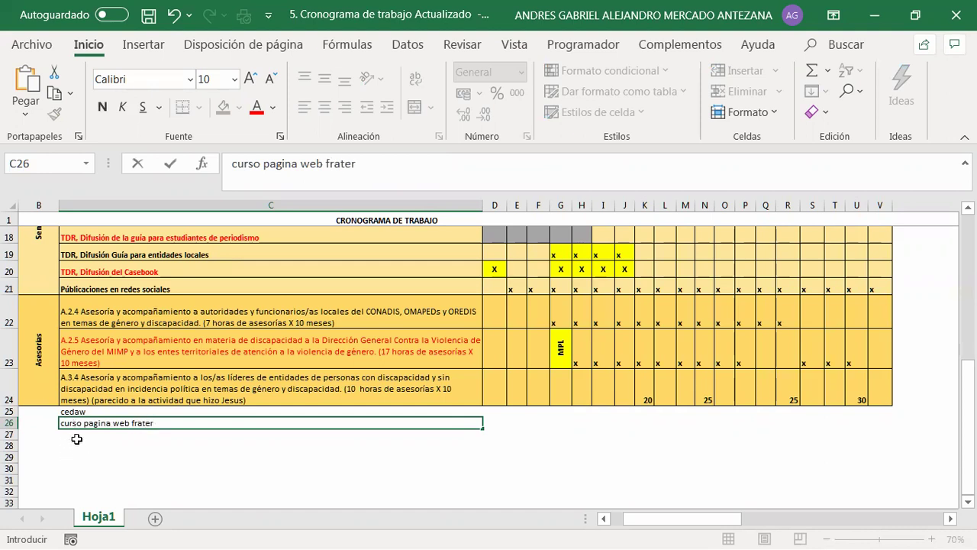
left_click(77, 438)
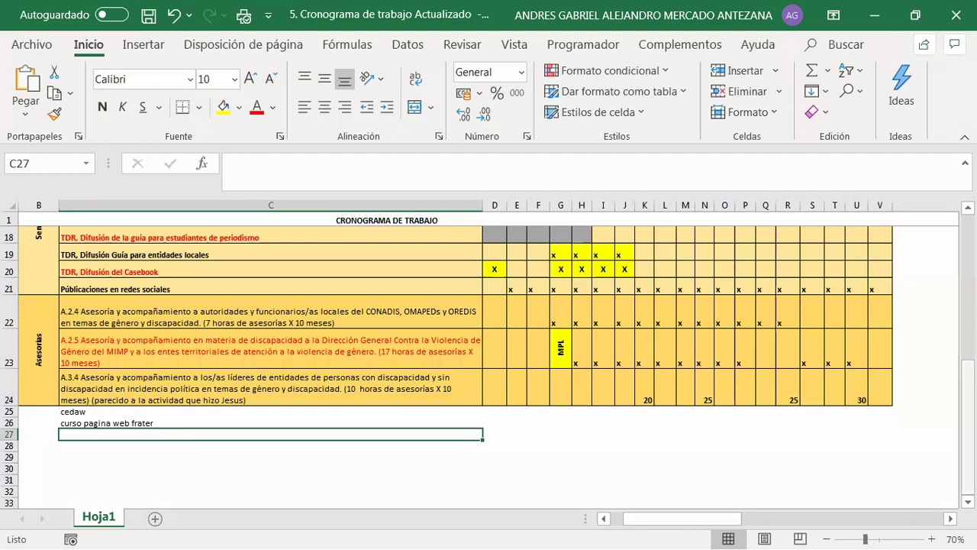
Check the month headers and enter an x in September and August 2021 for the cedaw activity
scroll(699, 265, "up", 6)
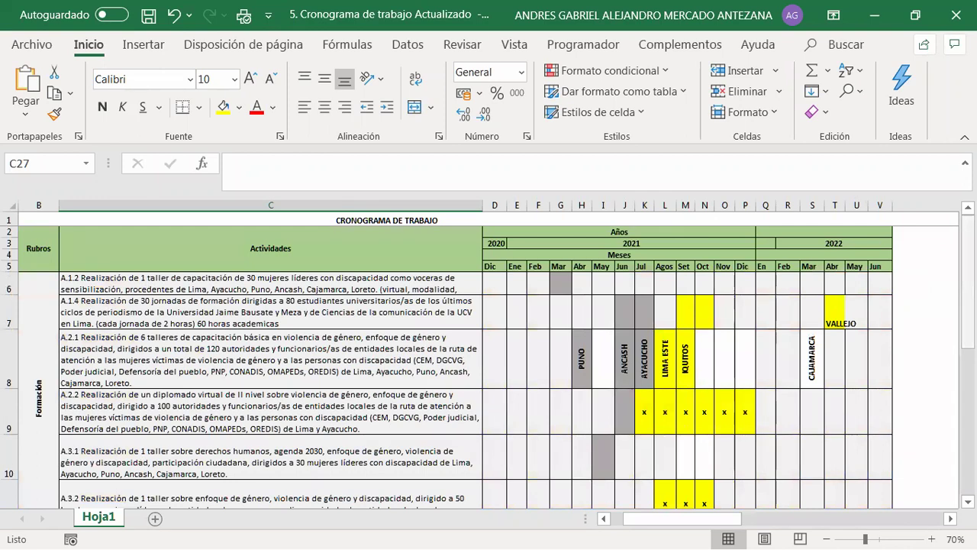
scroll(691, 481, "down", 4)
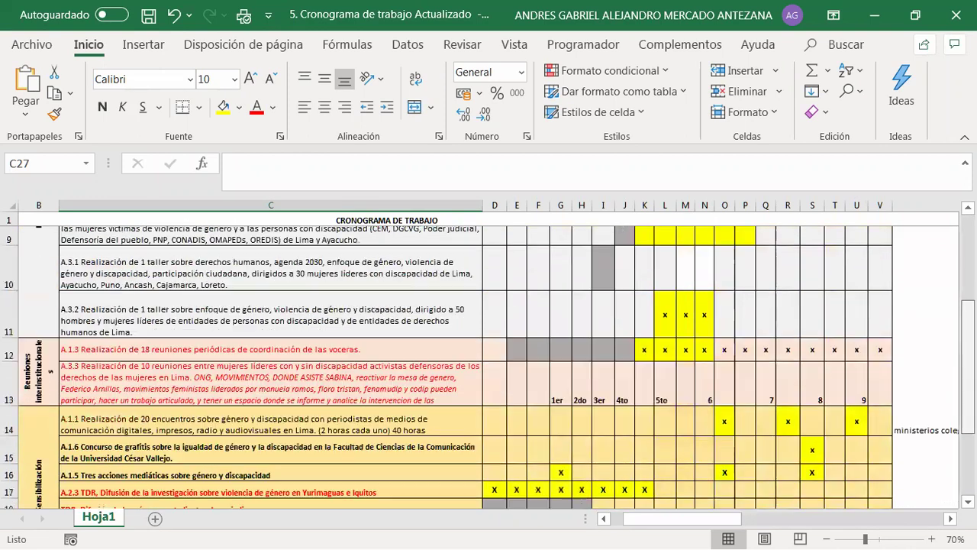
left_click(687, 478)
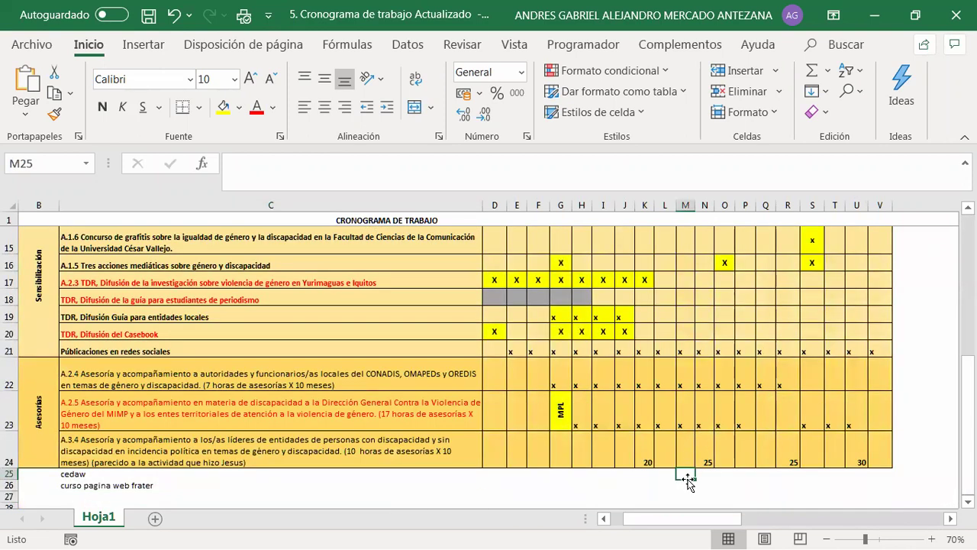
type("x")
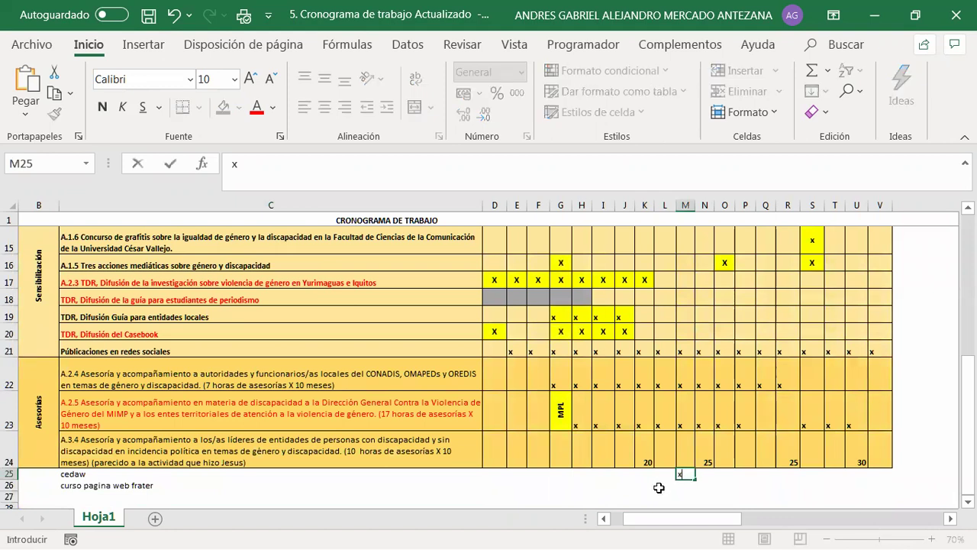
left_click(662, 476)
type("x")
Mark August and September 2021 with an x for curso pagina web frater, and clear the cedaw row's August mark
left_click(658, 486)
type("x")
left_click(685, 486)
type("x")
left_click(662, 474)
key("Delete")
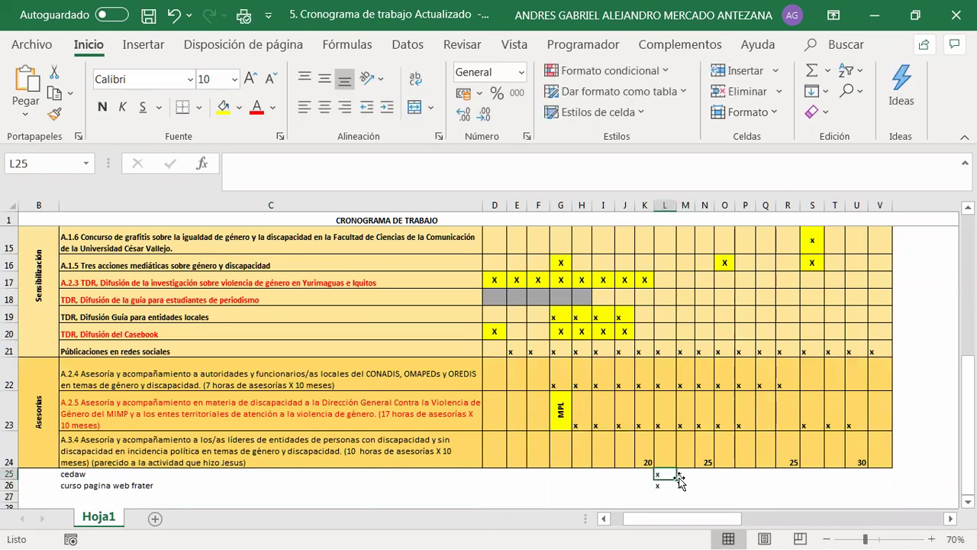
Clear the cedaw row's remaining month marks and add the activity "Planificacion Estrategica Frater" in the cell below curso pagina web frater
left_click(686, 475)
key("Delete")
scroll(91, 428, "down", 2)
left_click(72, 383)
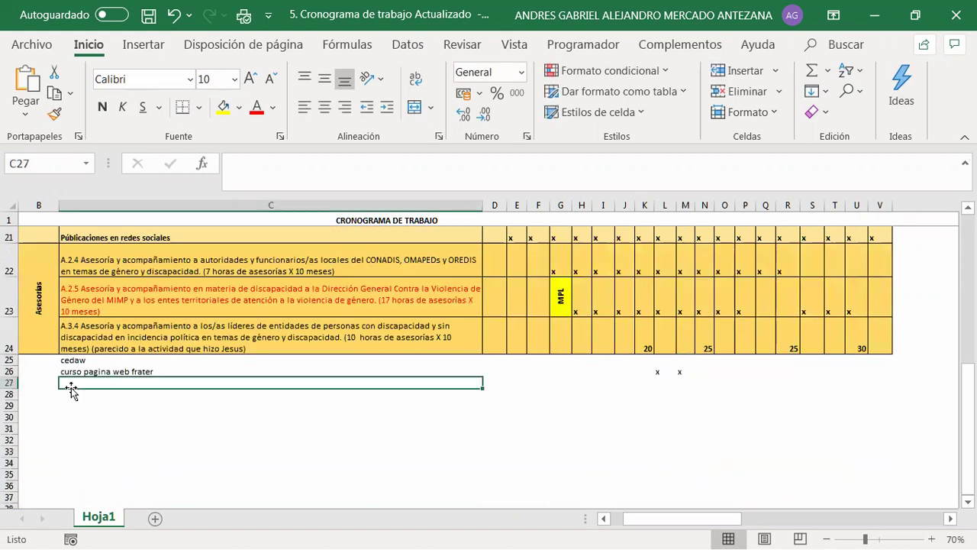
type("Plan")
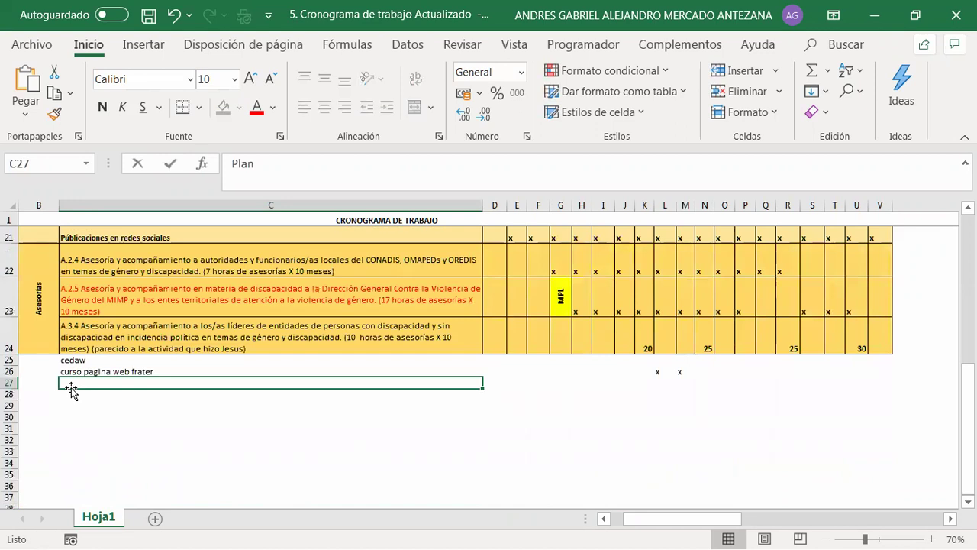
type("ificacion Est")
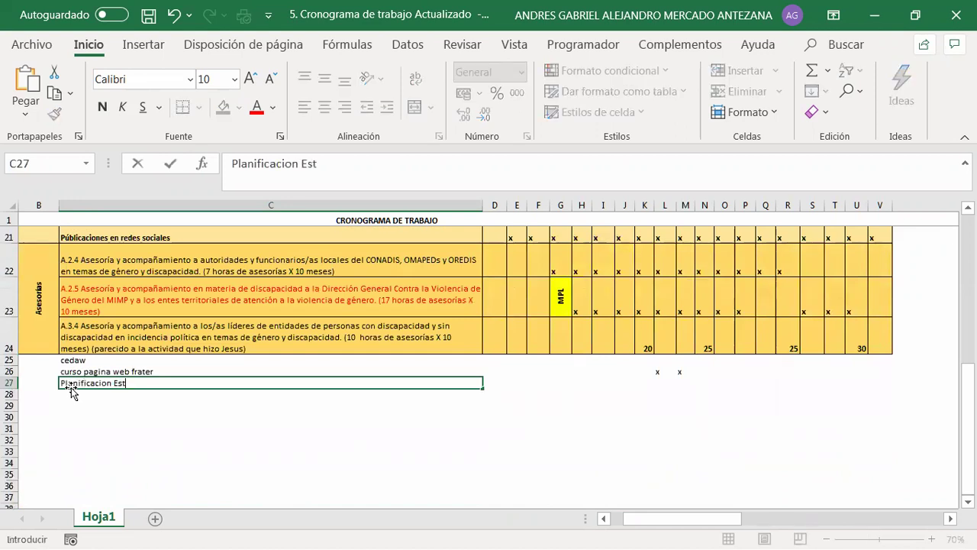
type("rategica Frater")
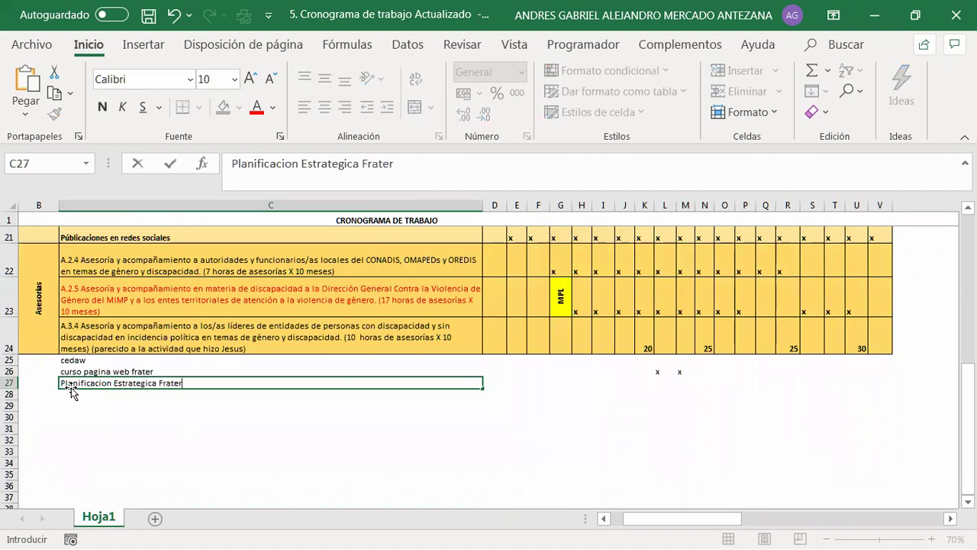
left_click(562, 417)
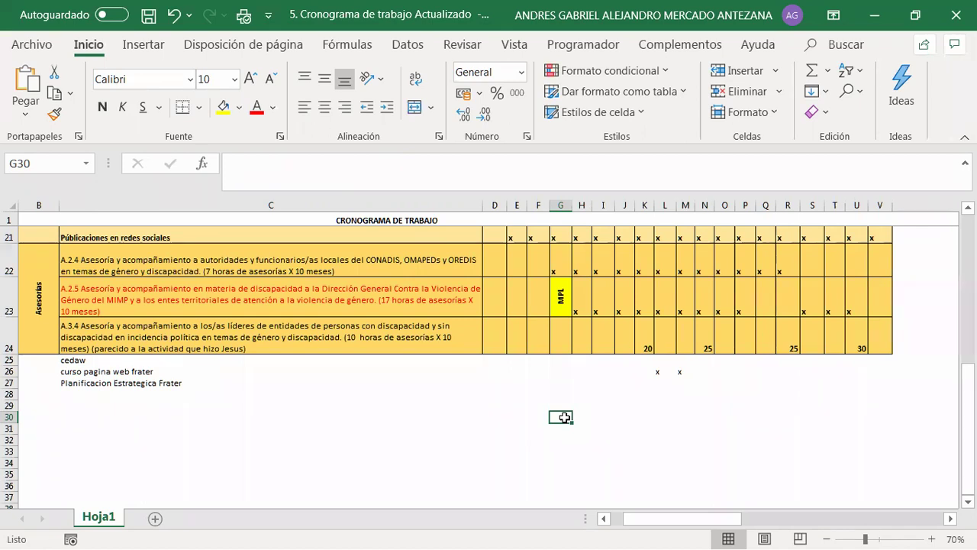
Review the TDR dissemination activities in the Sensibilización block, including A.2.3, and the cedaw entry below the Asesorías block
scroll(145, 288, "up", 1)
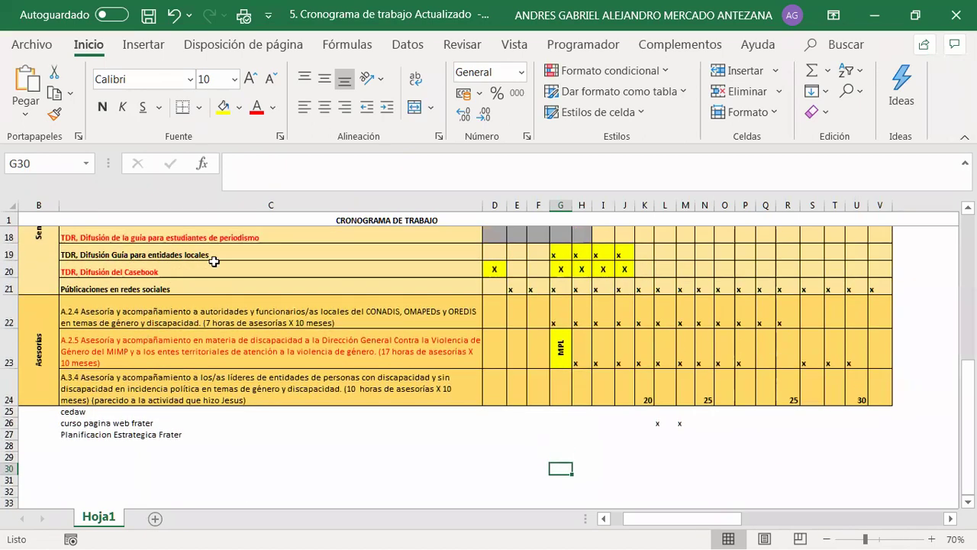
left_click(174, 251)
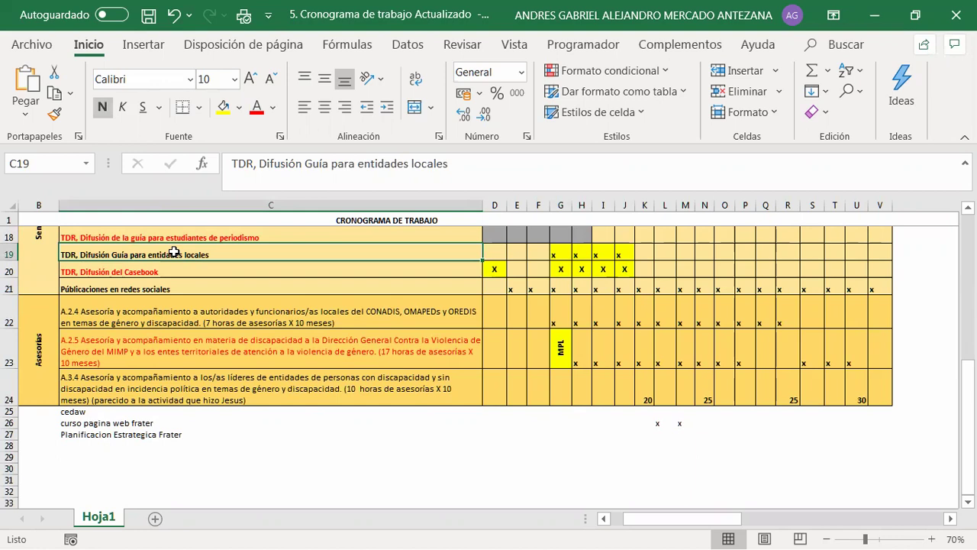
left_click(147, 273)
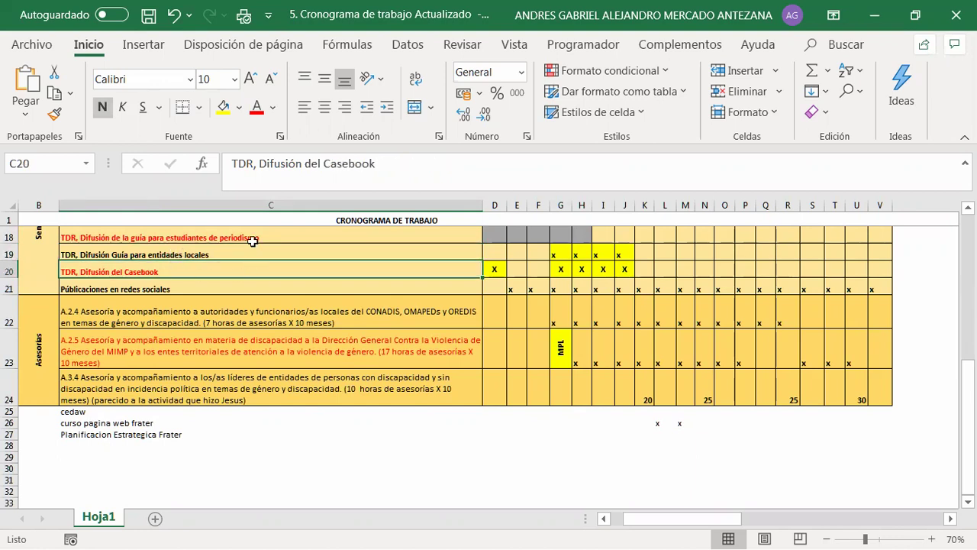
scroll(253, 240, "up", 1)
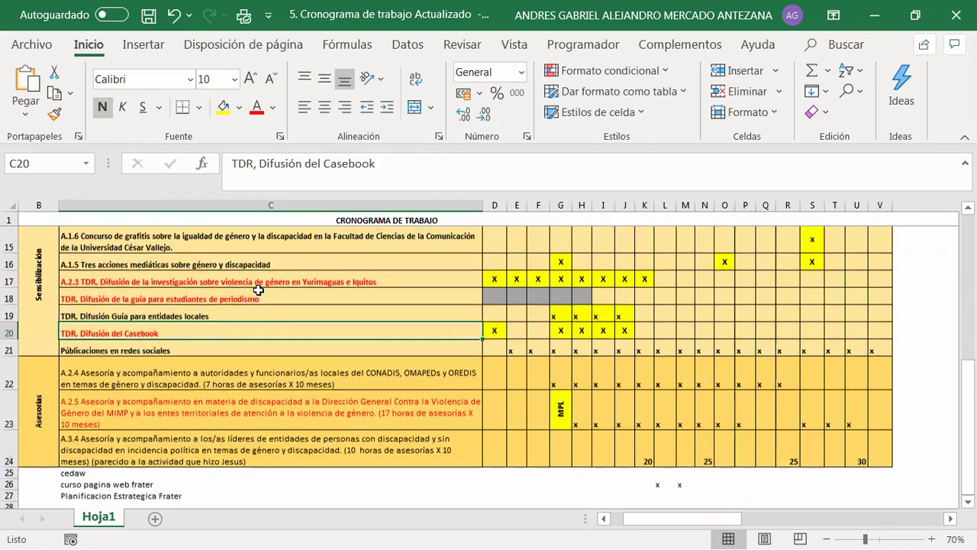
left_click(259, 283)
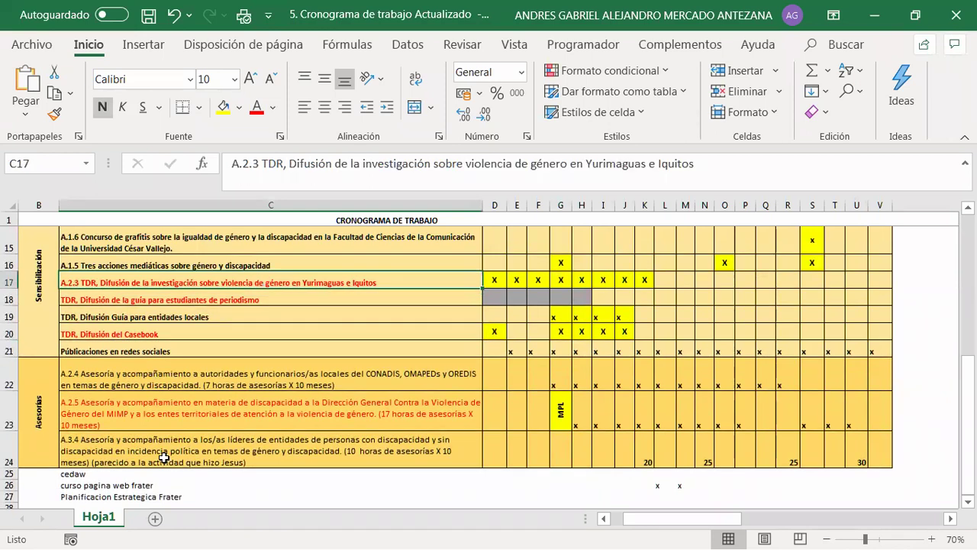
scroll(107, 422, "down", 1)
left_click(86, 412)
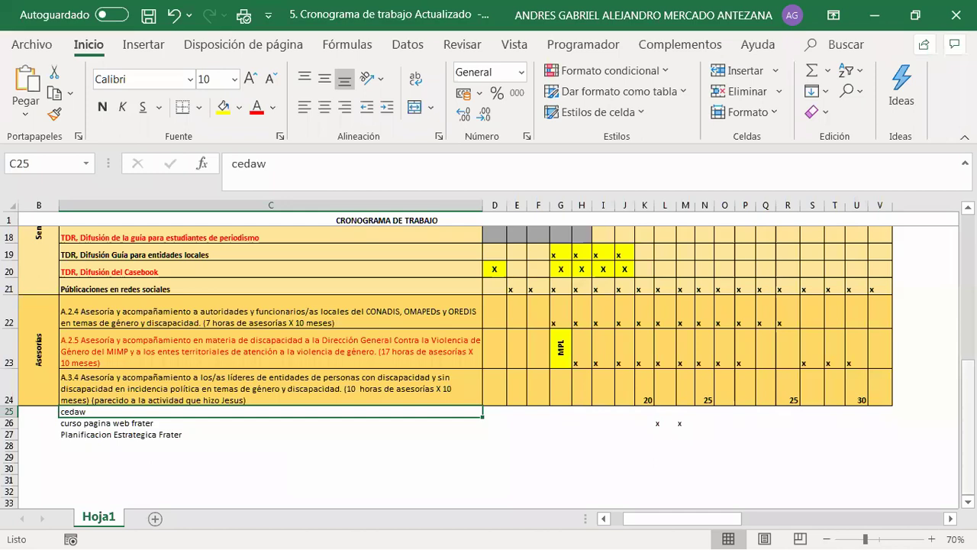
Review the schedule's activities and month marks from the Formación block through the new activities below the Asesorías block
scroll(967, 352, "up", 5)
scroll(489, 359, "down", 4)
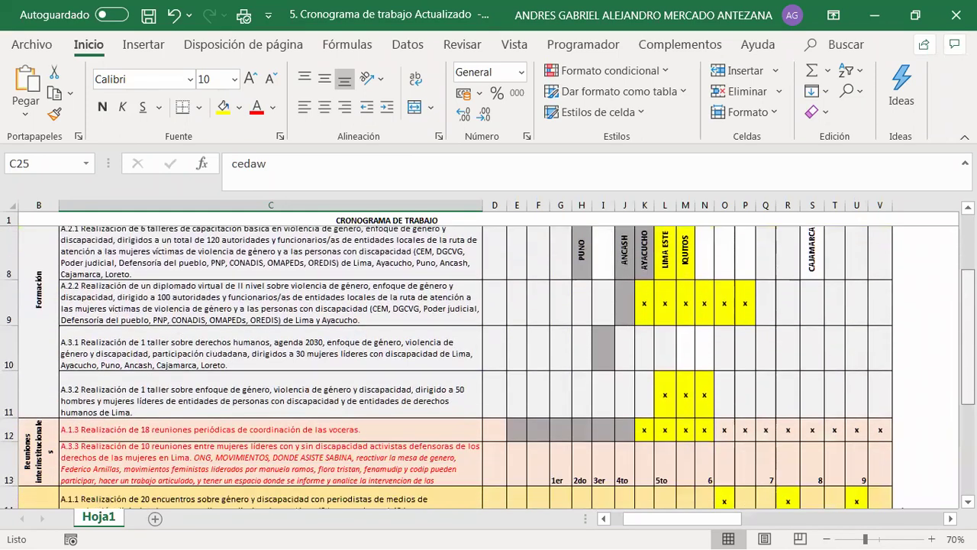
scroll(489, 367, "up", 2)
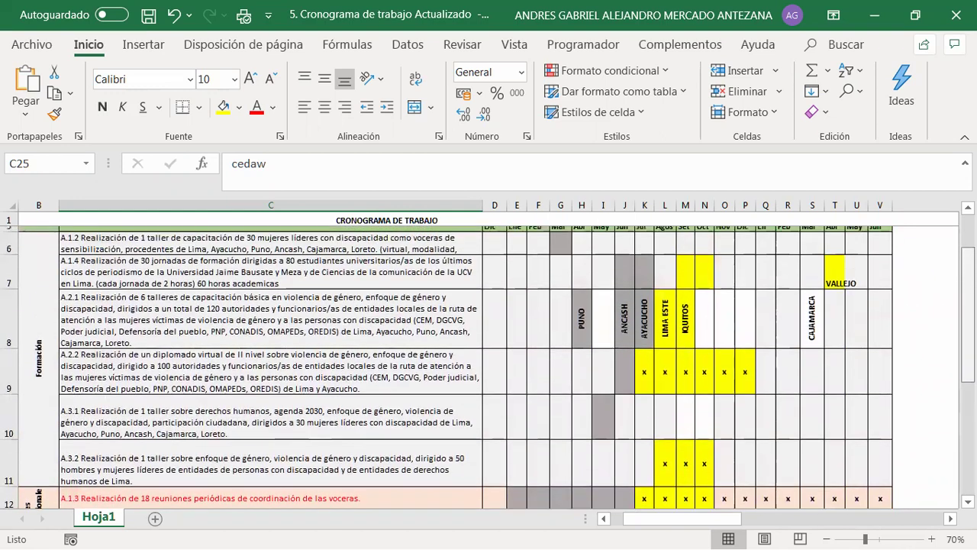
scroll(488, 366, "down", 3)
scroll(489, 367, "down", 3)
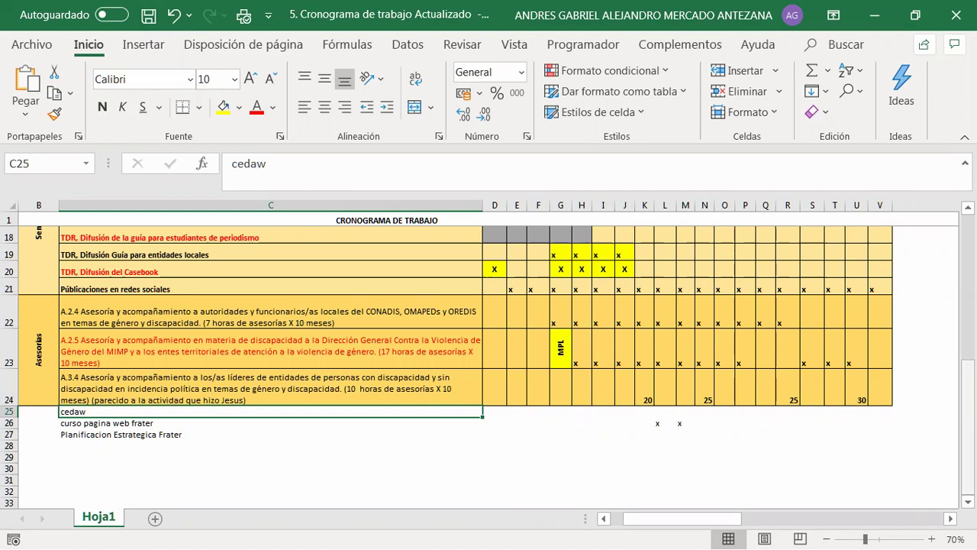
scroll(447, 366, "up", 1)
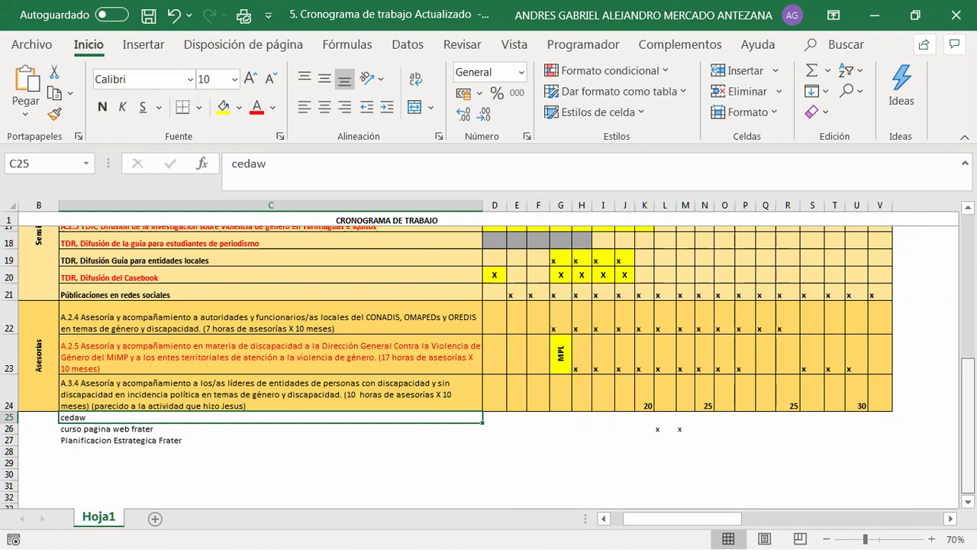
scroll(446, 367, "up", 1)
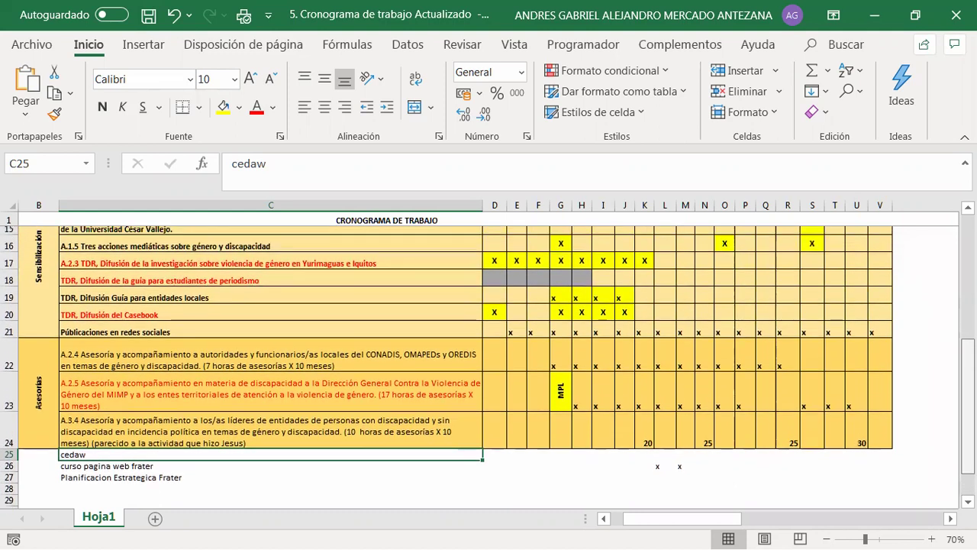
scroll(447, 366, "up", 2)
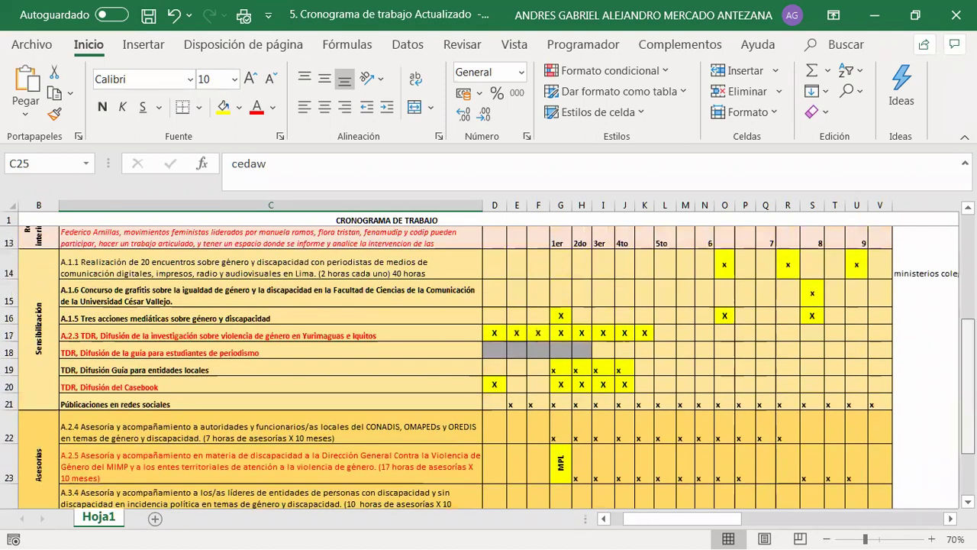
scroll(489, 367, "down", 1)
scroll(489, 366, "down", 1)
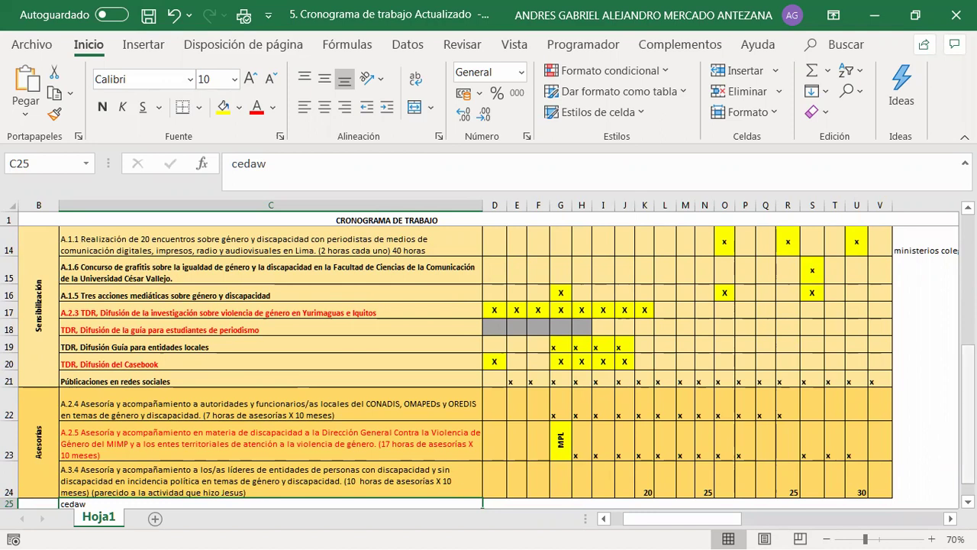
scroll(488, 367, "down", 1)
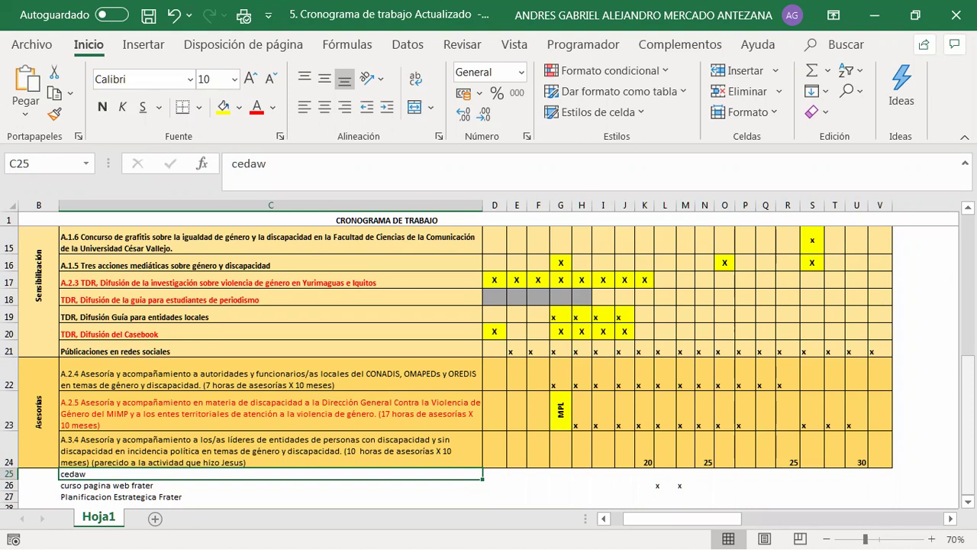
Save the updated work schedule workbook
left_click(149, 16)
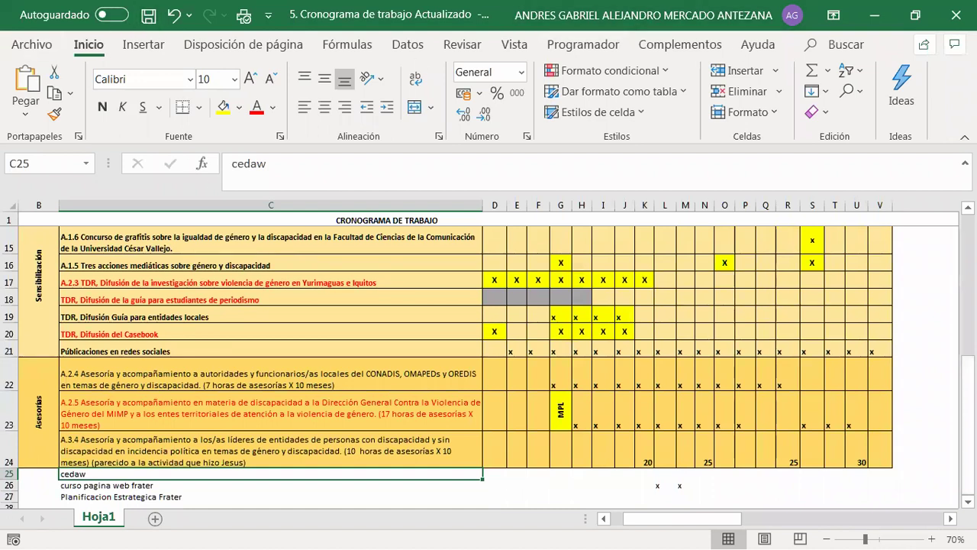